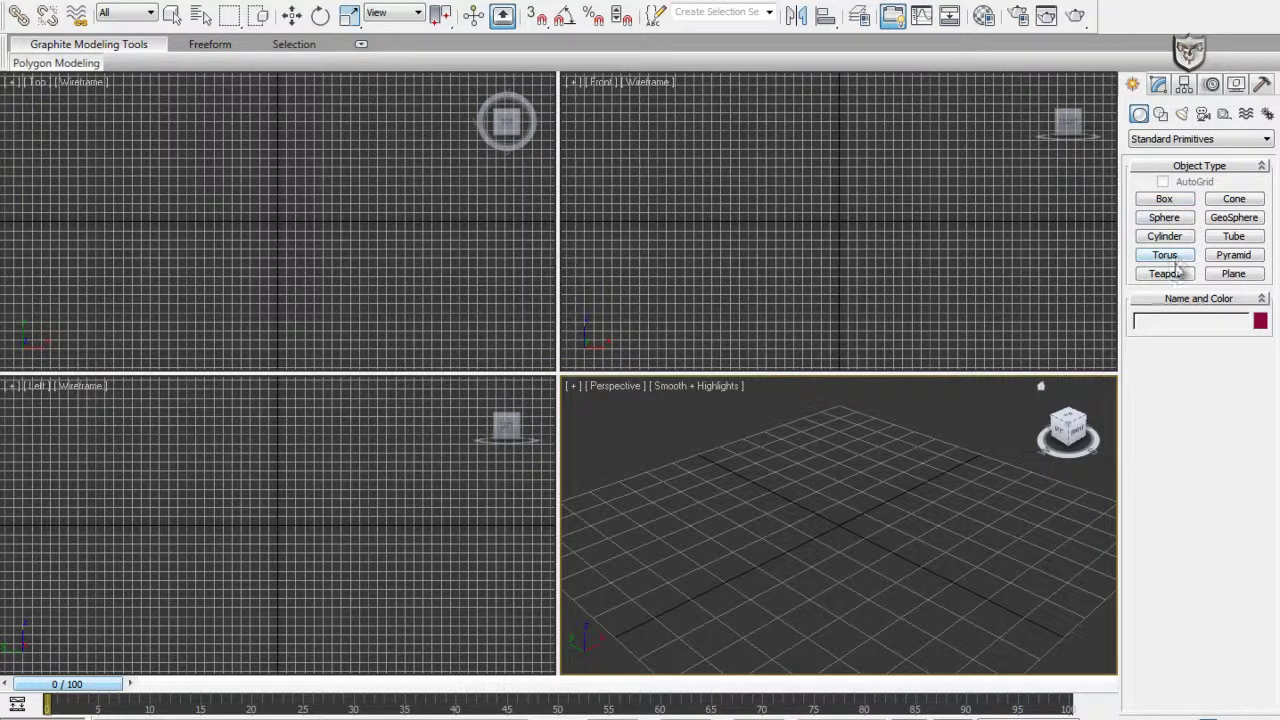
Create a standard primitive Box in the Perspective viewport
left_click(1165, 200)
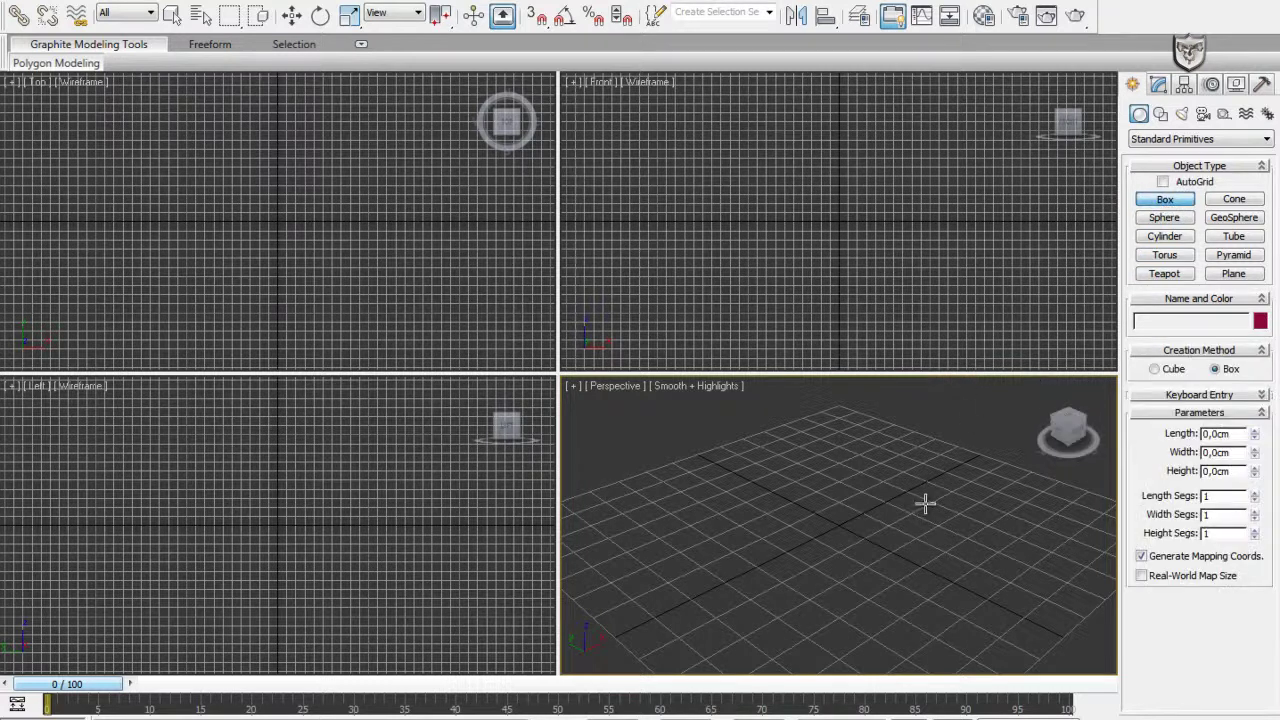
left_click_drag(748, 524, 967, 532)
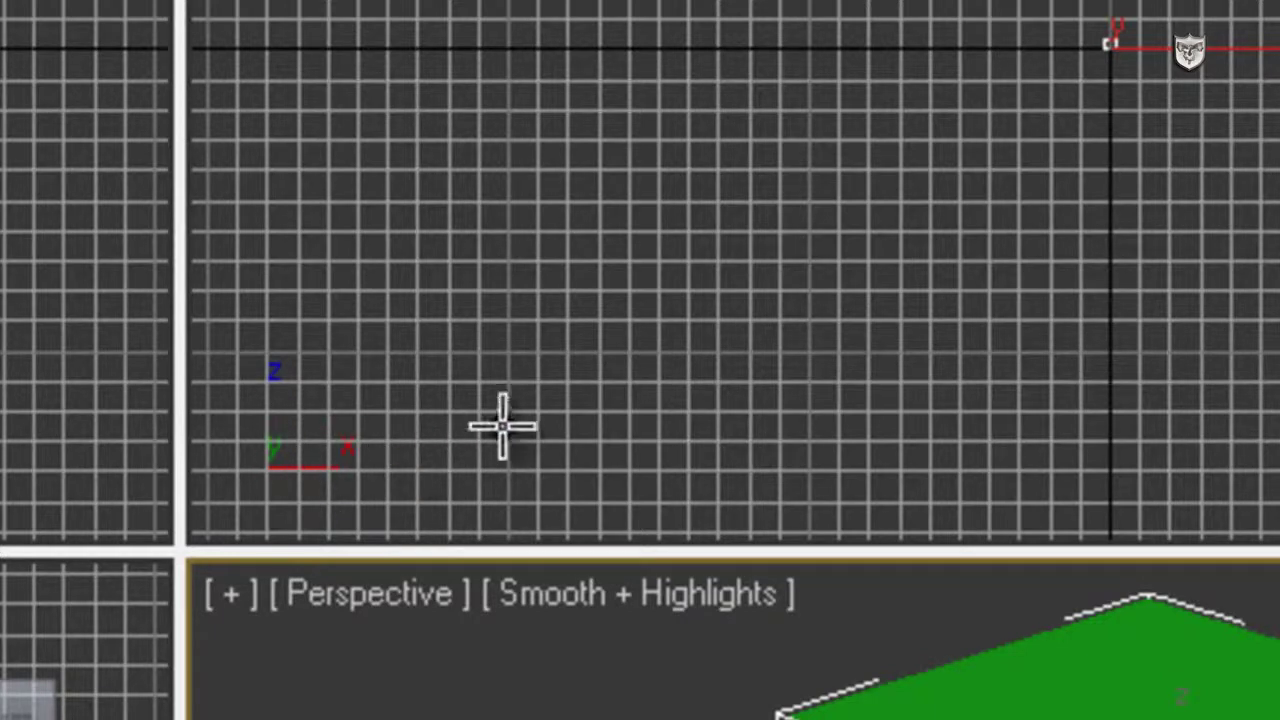
Maximize the Front viewport, orbit it to an angled view, and restore the Front view
right_click(489, 246)
key("alt+w")
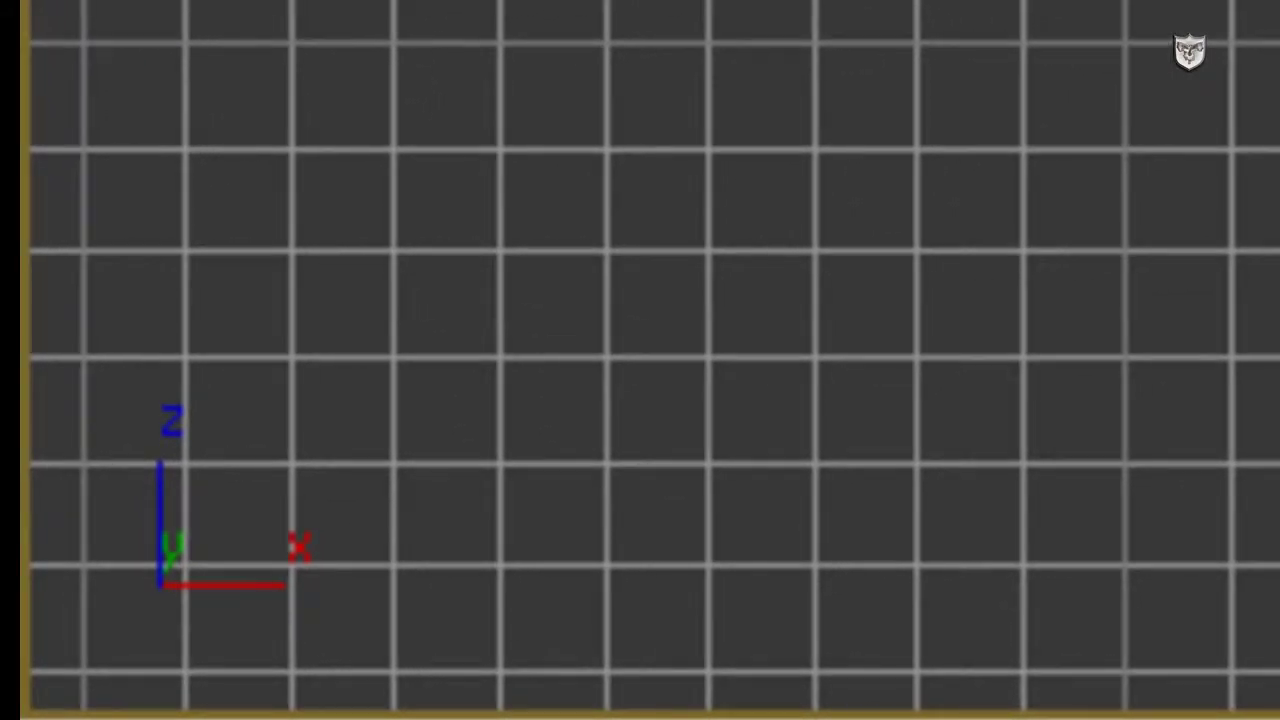
middle_click_drag(640, 360, 770, 360, "alt")
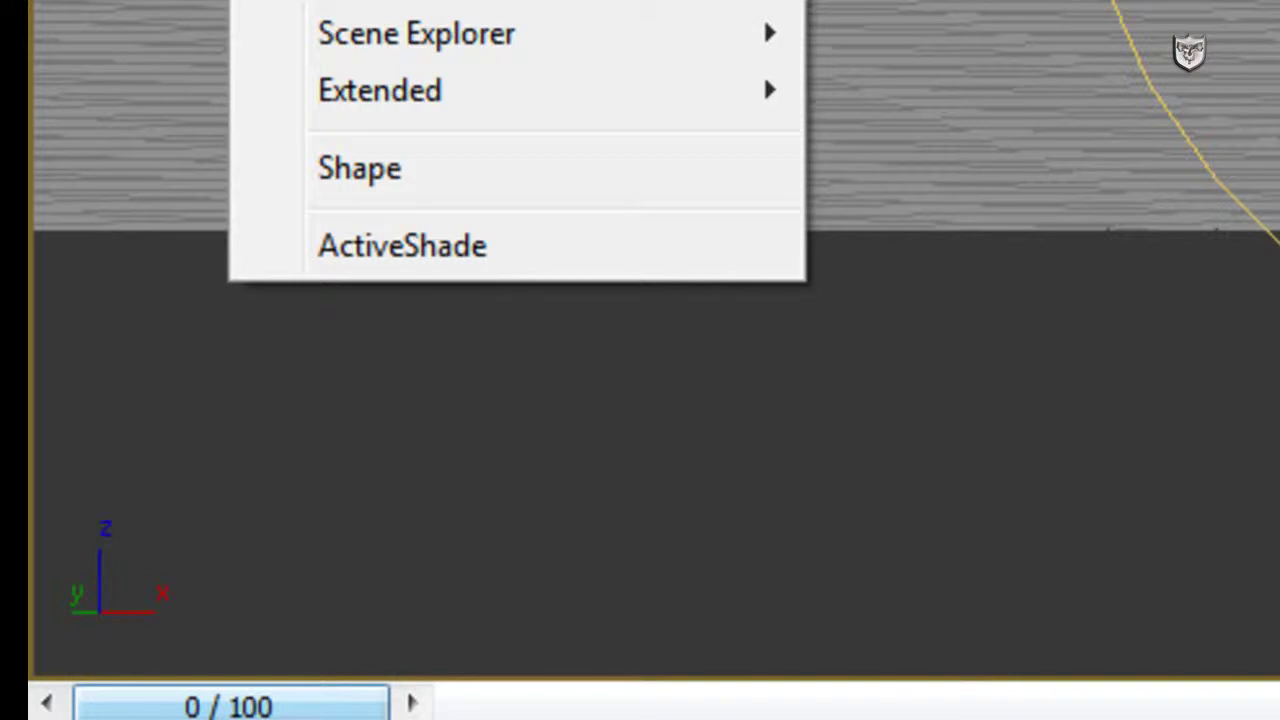
key("f")
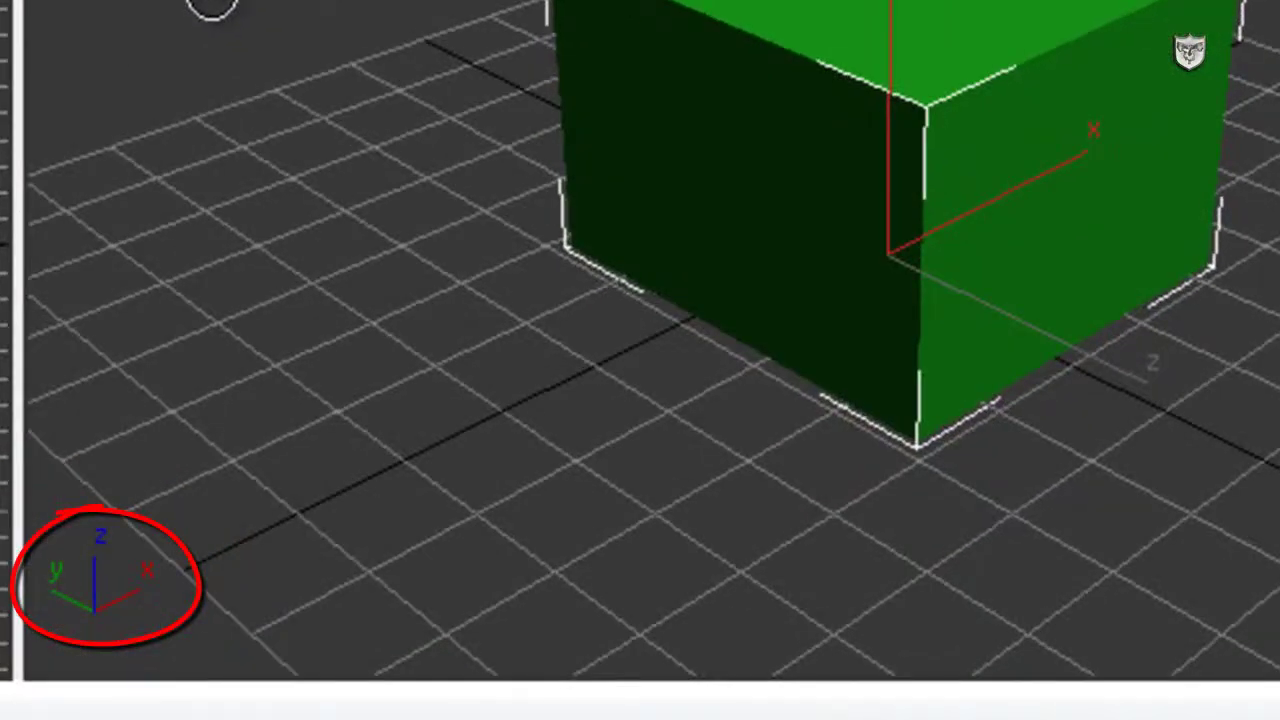
Move the box along its Z and Y axes in the Perspective viewport
right_click(228, 18)
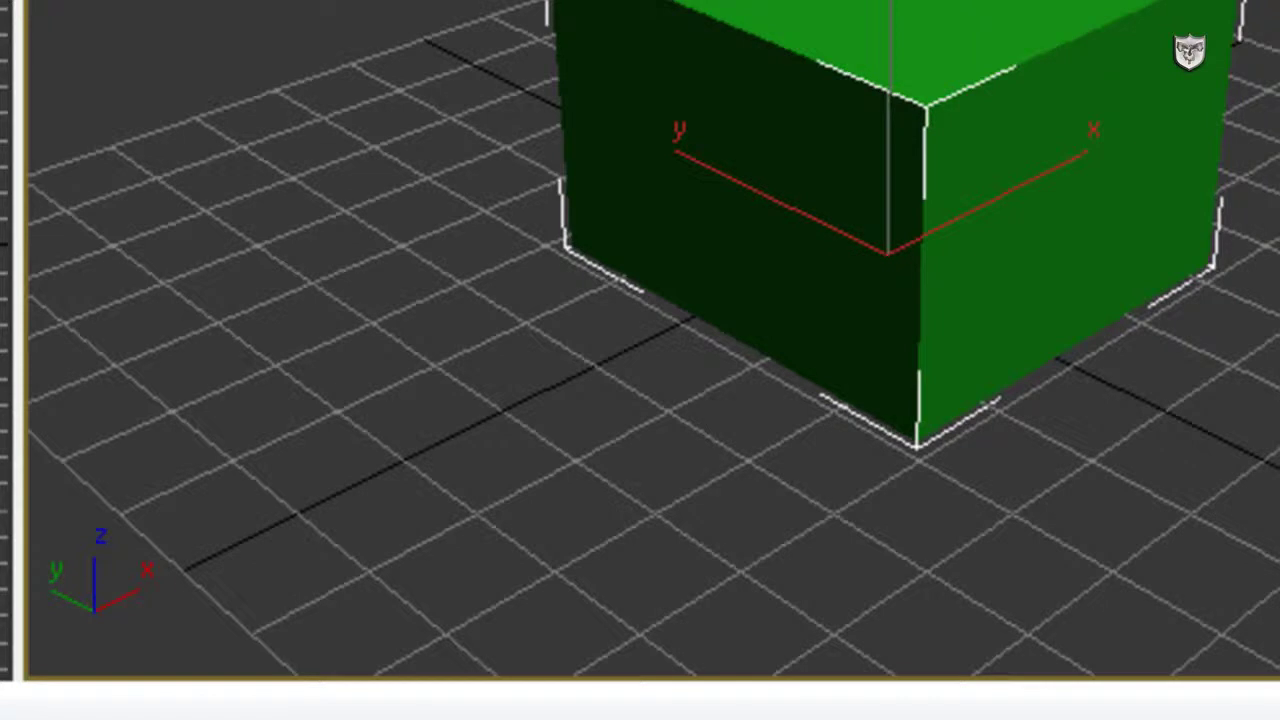
key("w")
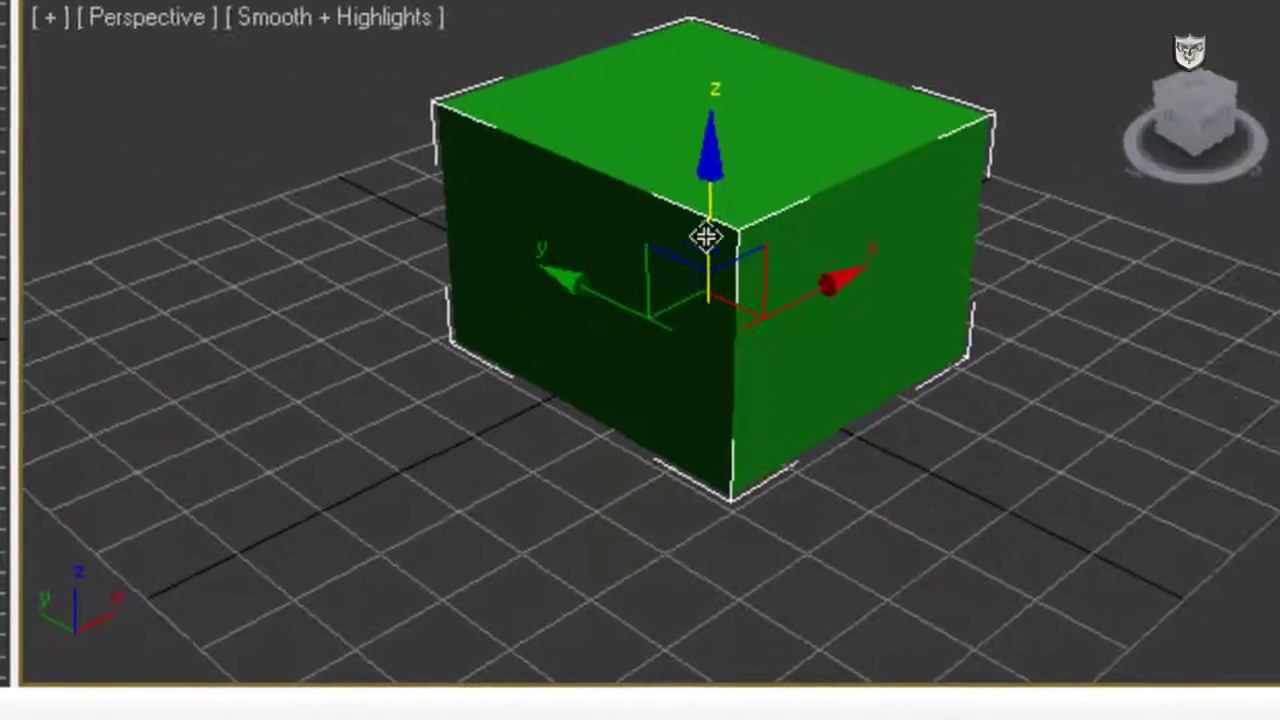
mouse_move(707, 207)
left_mouse_down()
mouse_move(717, 140)
mouse_move(714, 223)
mouse_move(714, 194)
mouse_move(714, 211)
left_mouse_up()
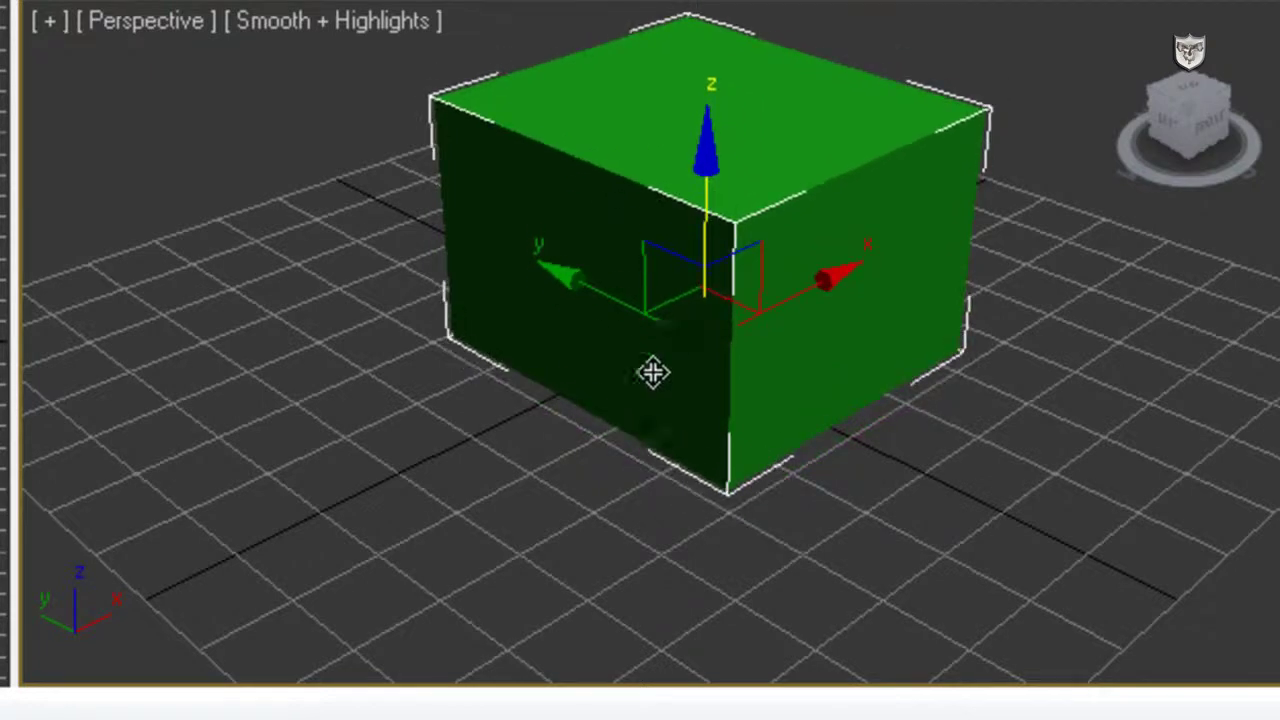
left_click_drag(617, 303, 574, 363)
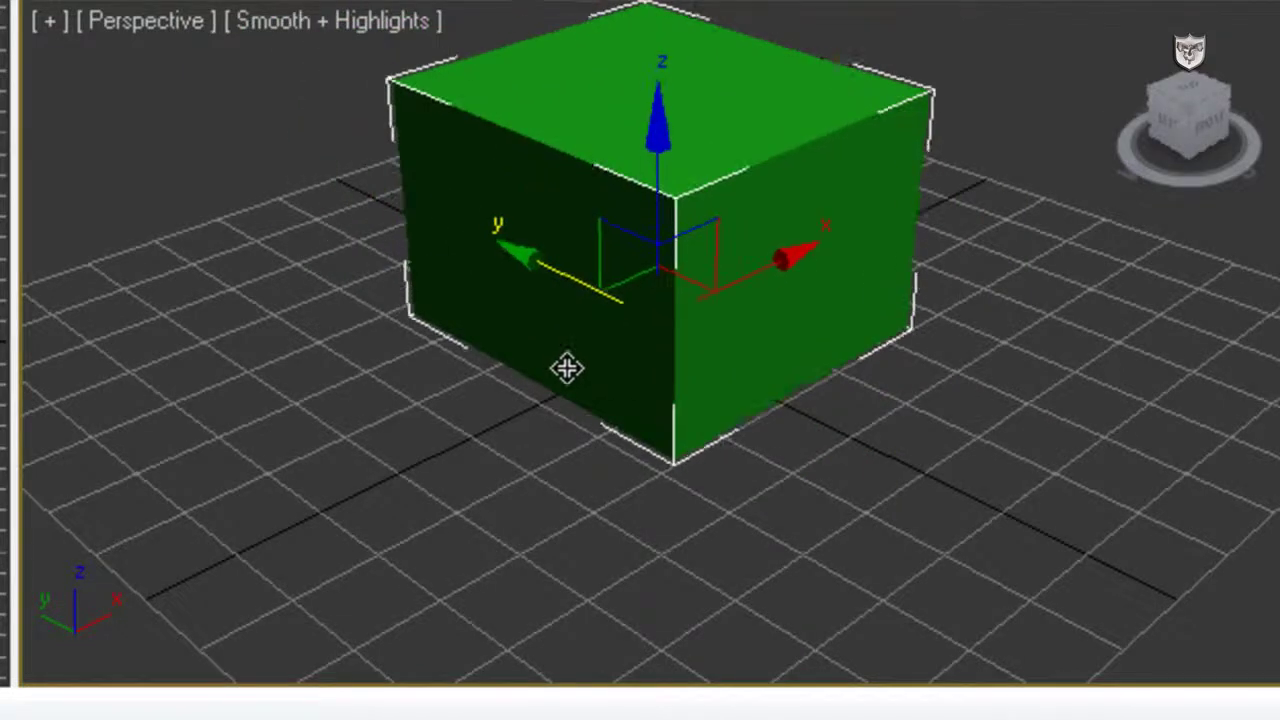
left_click_drag(566, 283, 558, 319)
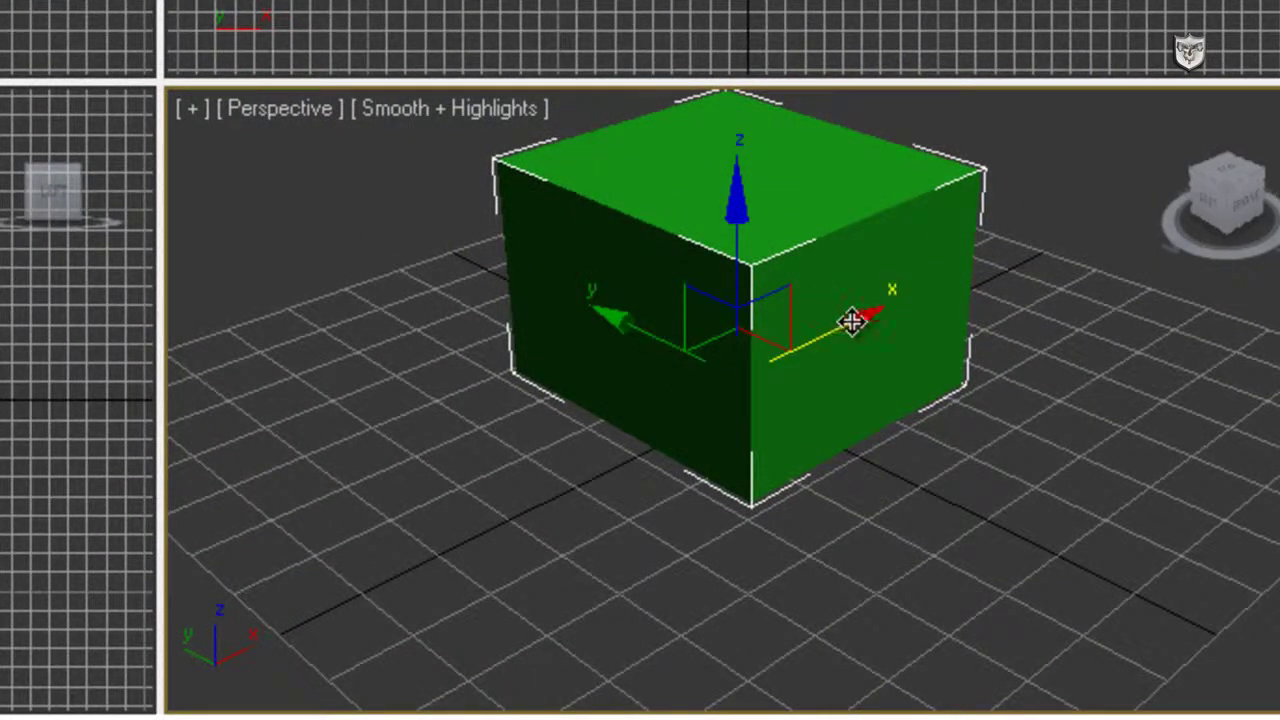
Reposition the box along the X, Y and Z axes and within the XZ plane in the Perspective viewport
left_click_drag(812, 337, 820, 409)
left_click_drag(674, 349, 686, 377)
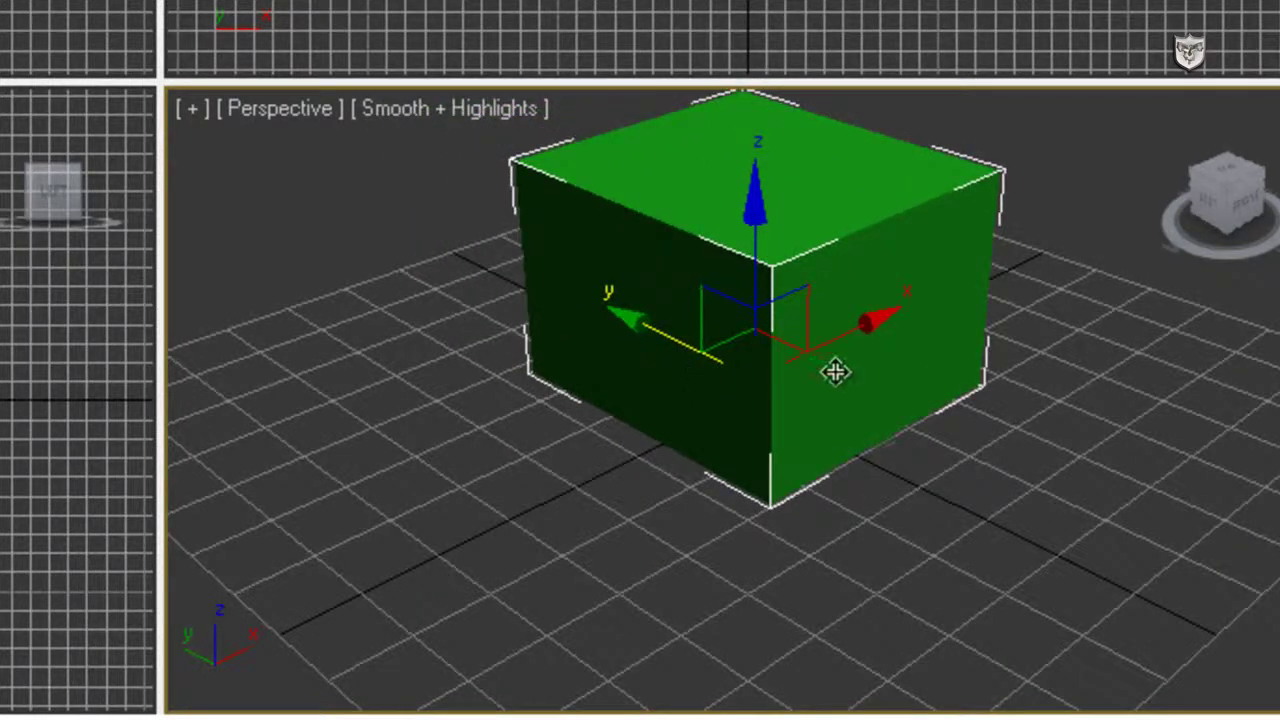
left_click_drag(846, 337, 788, 394)
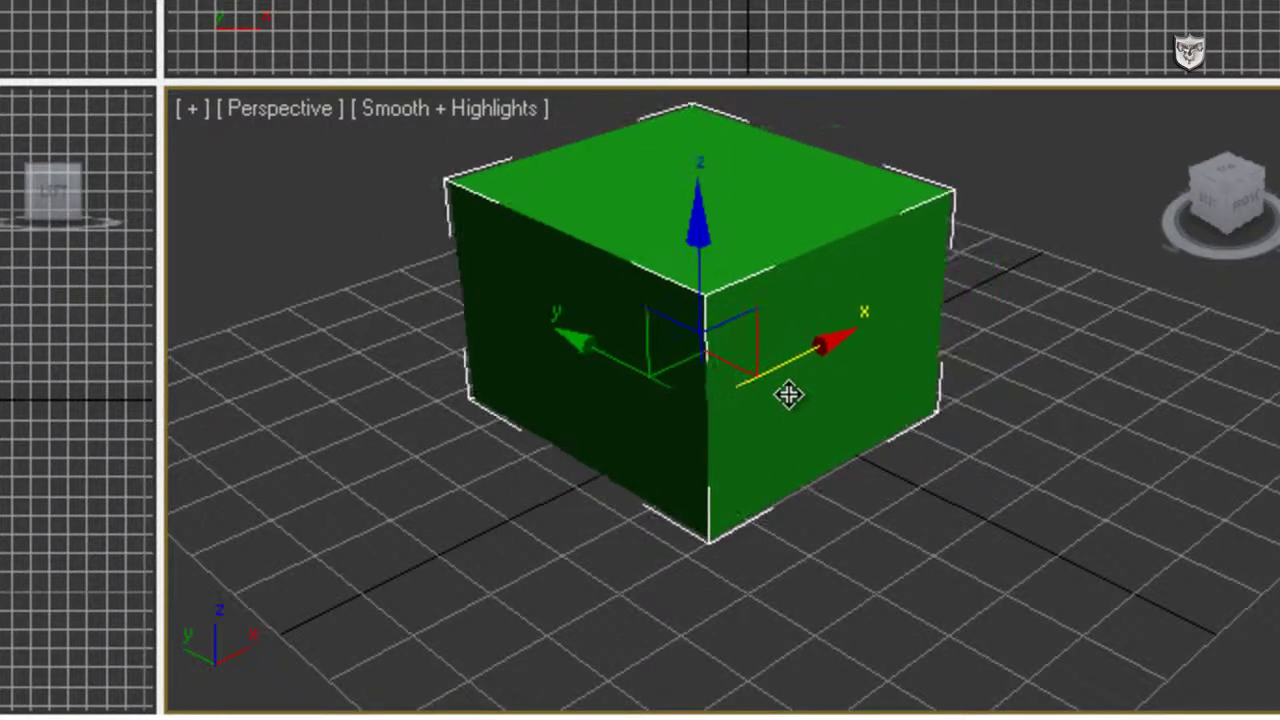
left_click_drag(704, 292, 744, 256)
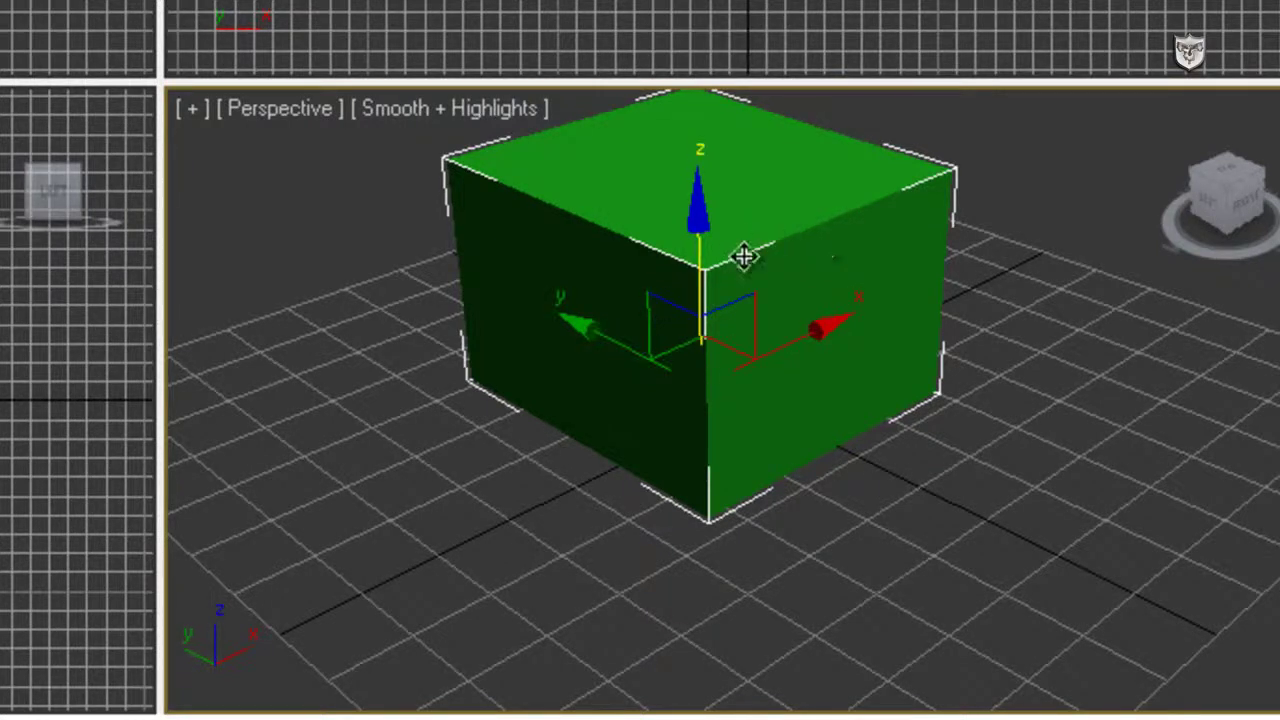
left_click_drag(735, 306, 742, 347)
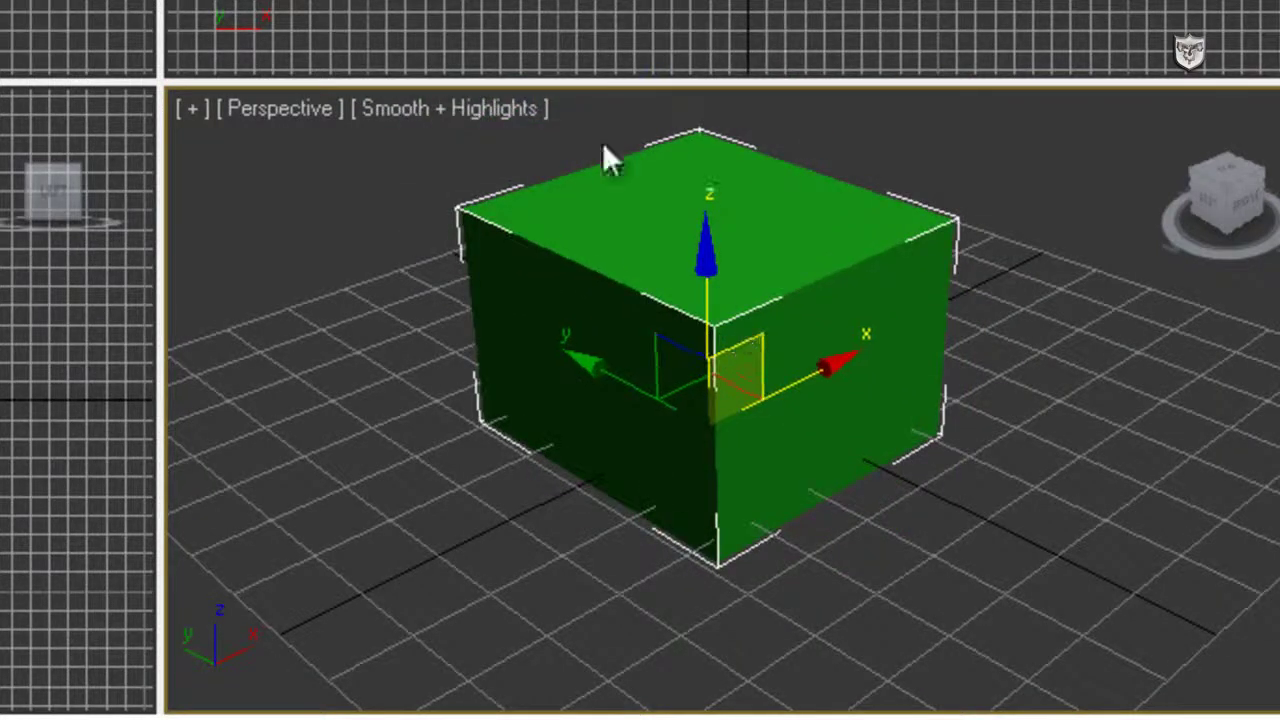
Zoom the Front viewport around the box, fit the box in all four viewports, and reactivate the Perspective viewport
right_click(742, 40)
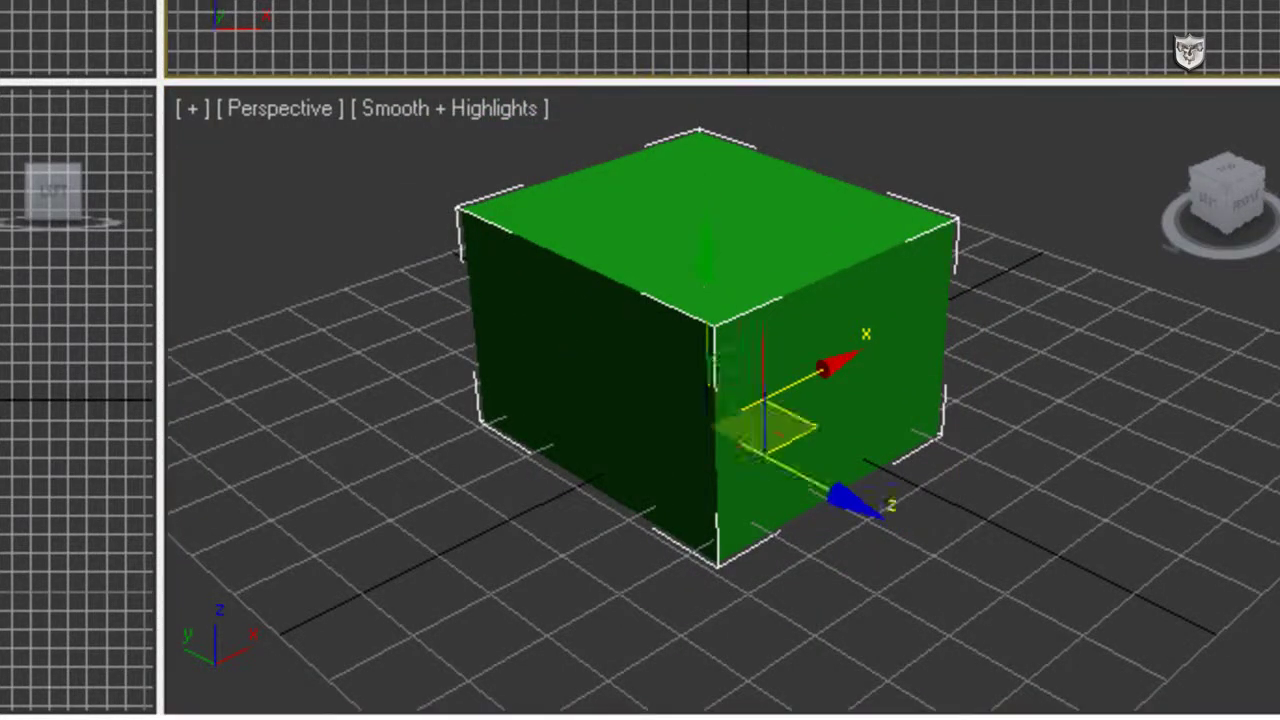
key("Delete")
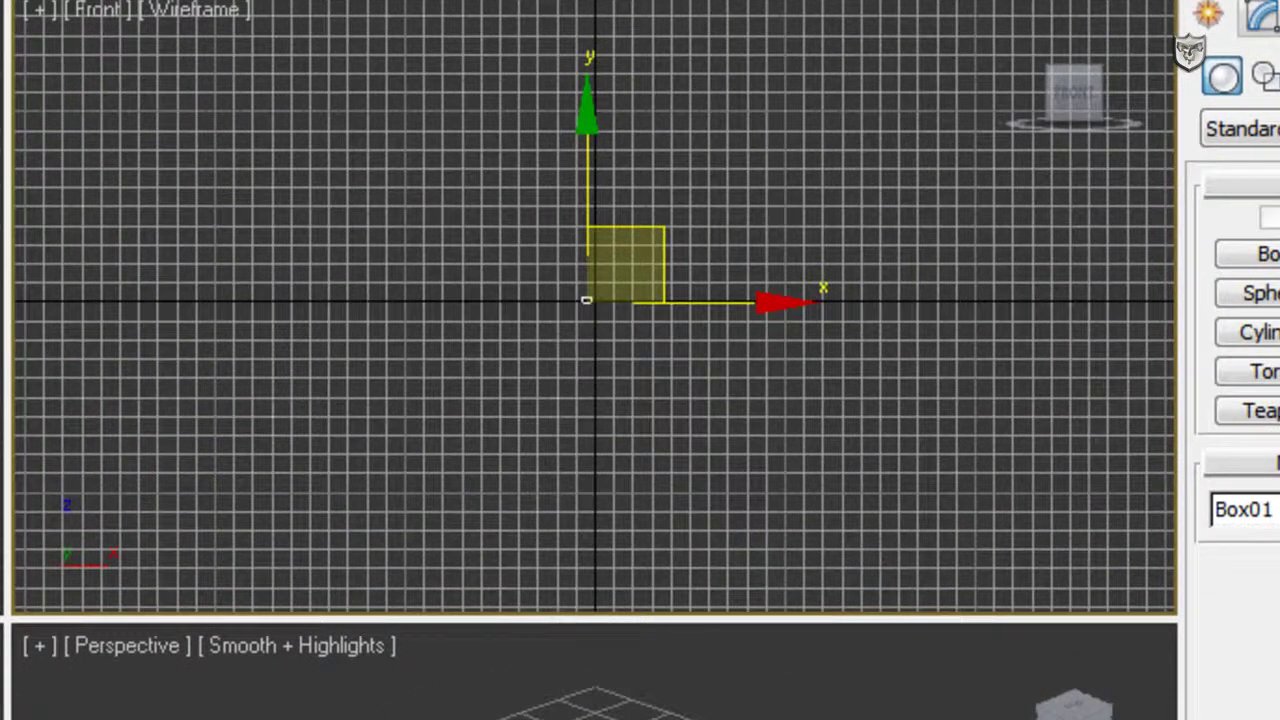
scroll(617, 238, "up", 10)
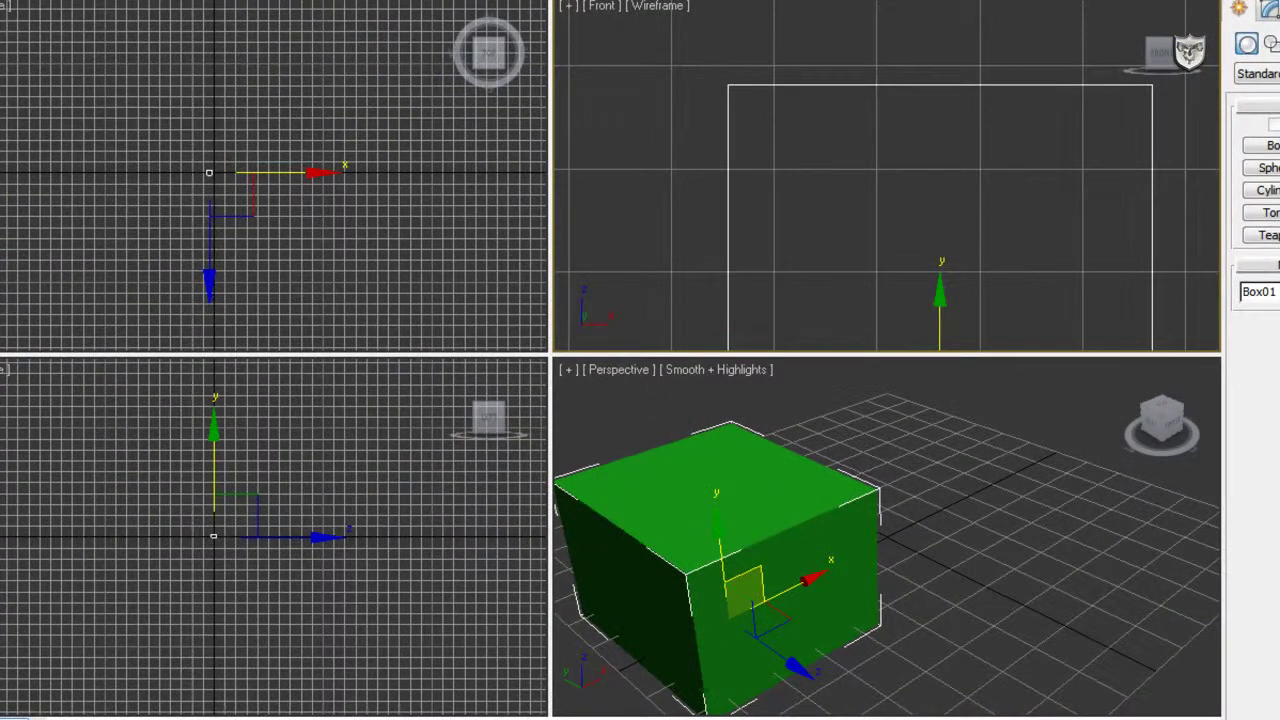
key("alt+z")
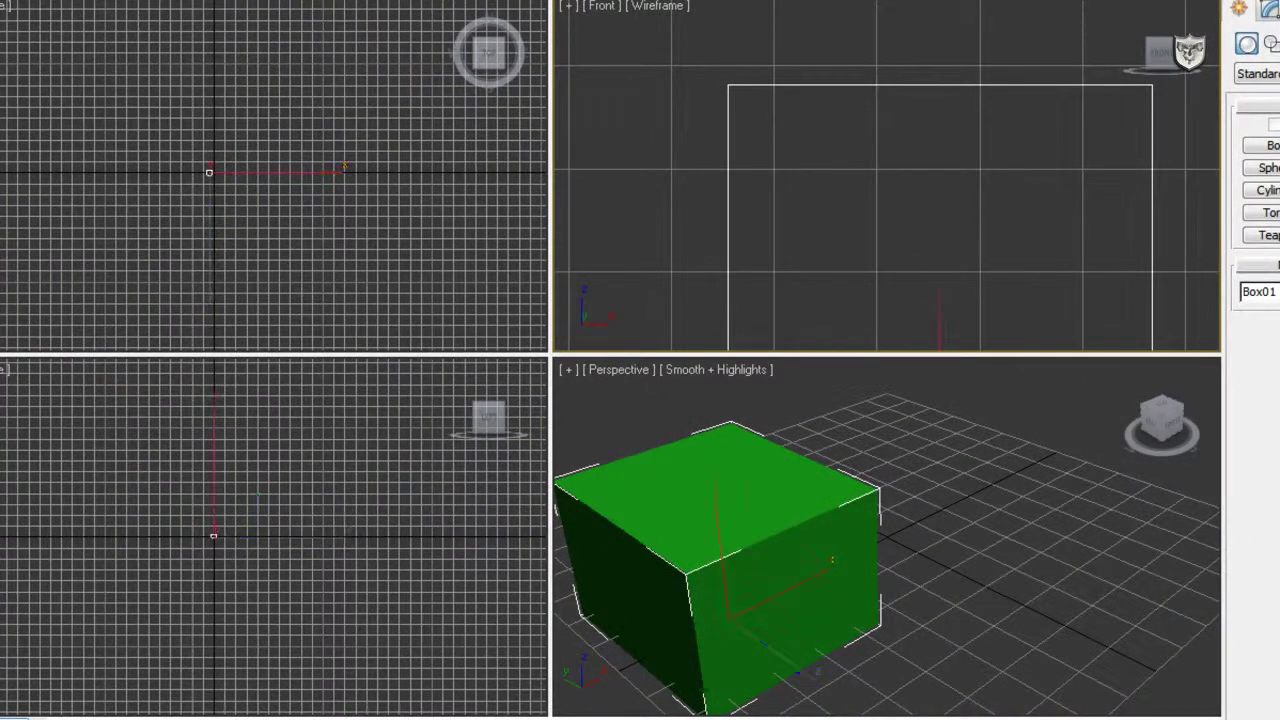
left_click_drag(900, 209, 906, 300)
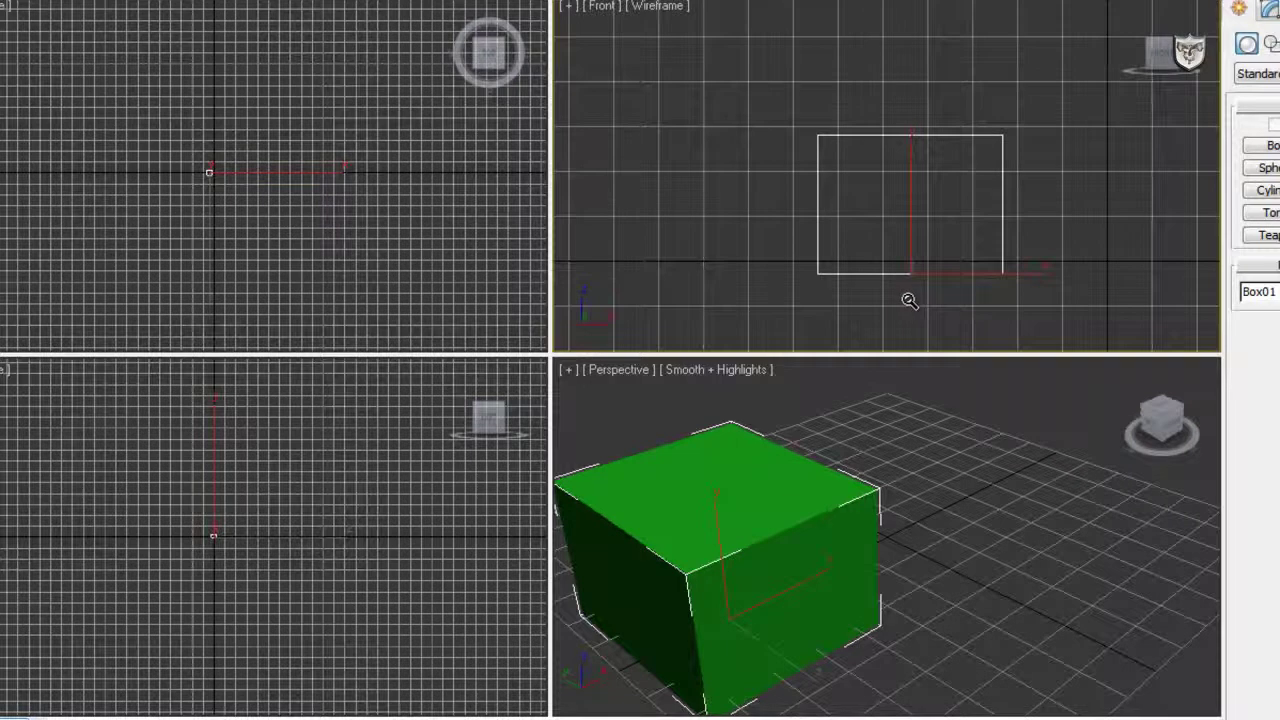
key("ctrl+shift+z")
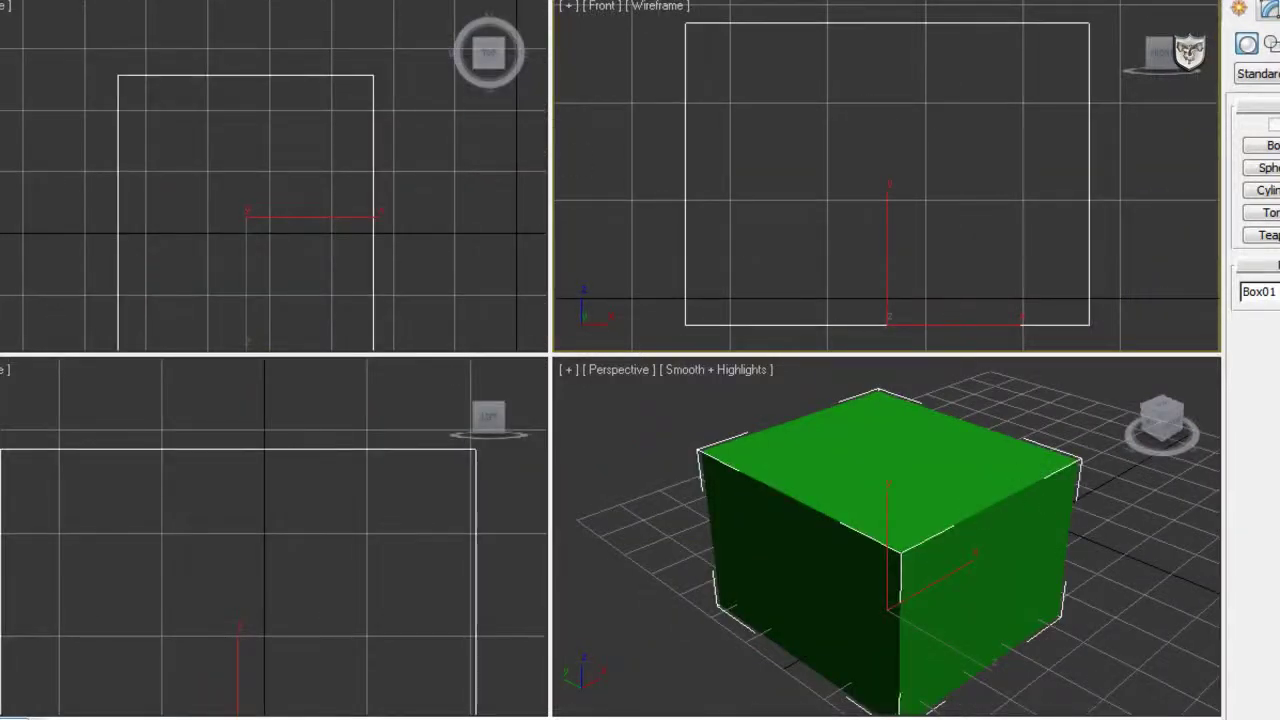
key("w")
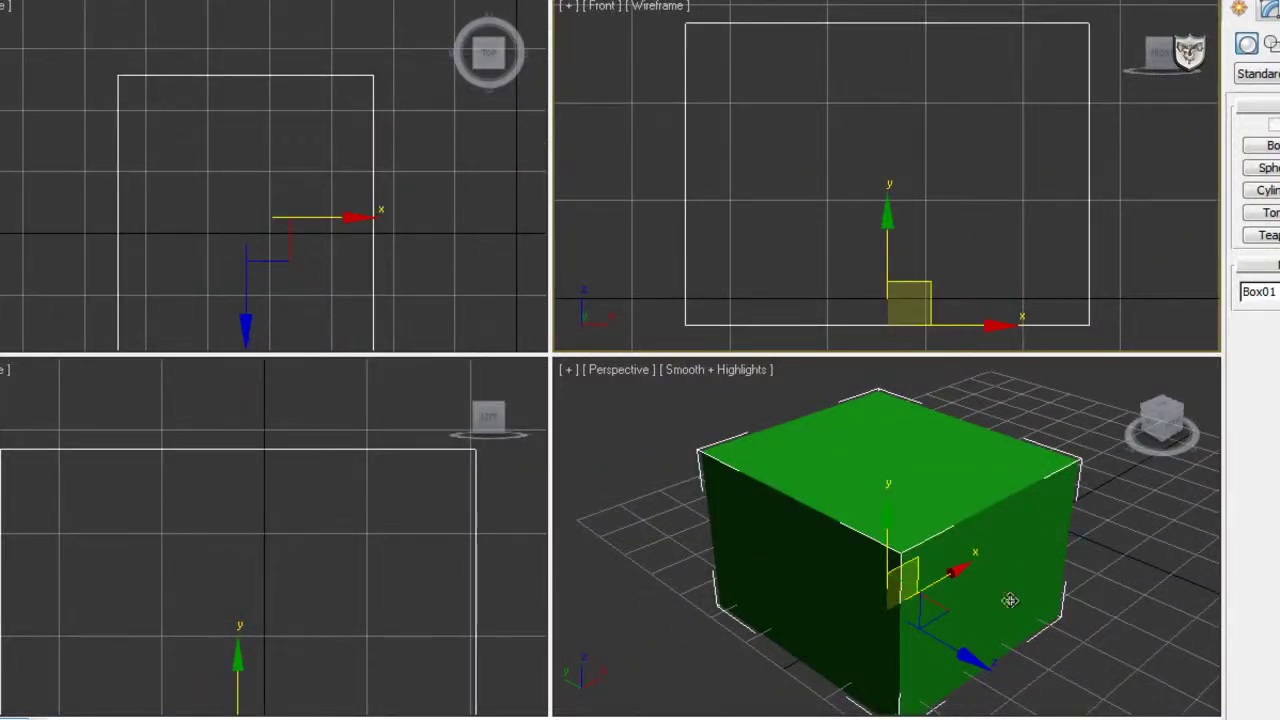
left_click(1011, 508)
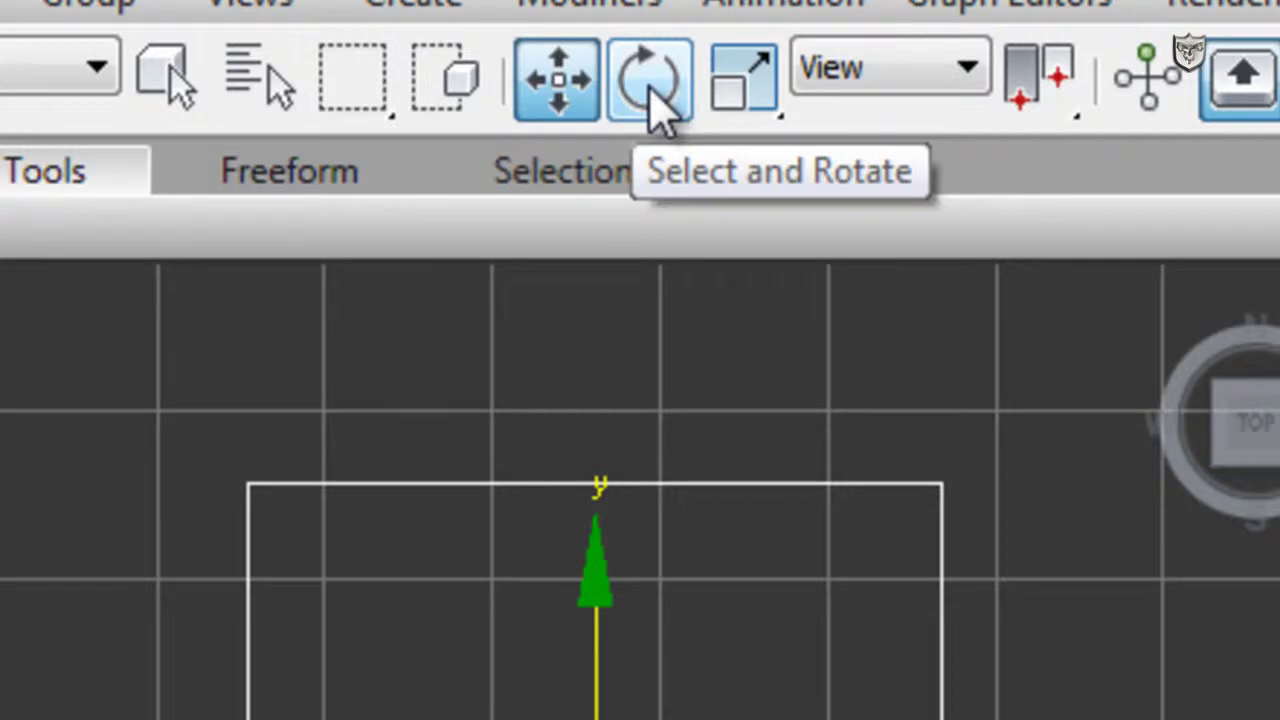
Rotate the box slightly about its X, Y and Z axes in the Perspective viewport with Select and Rotate
left_click(652, 90)
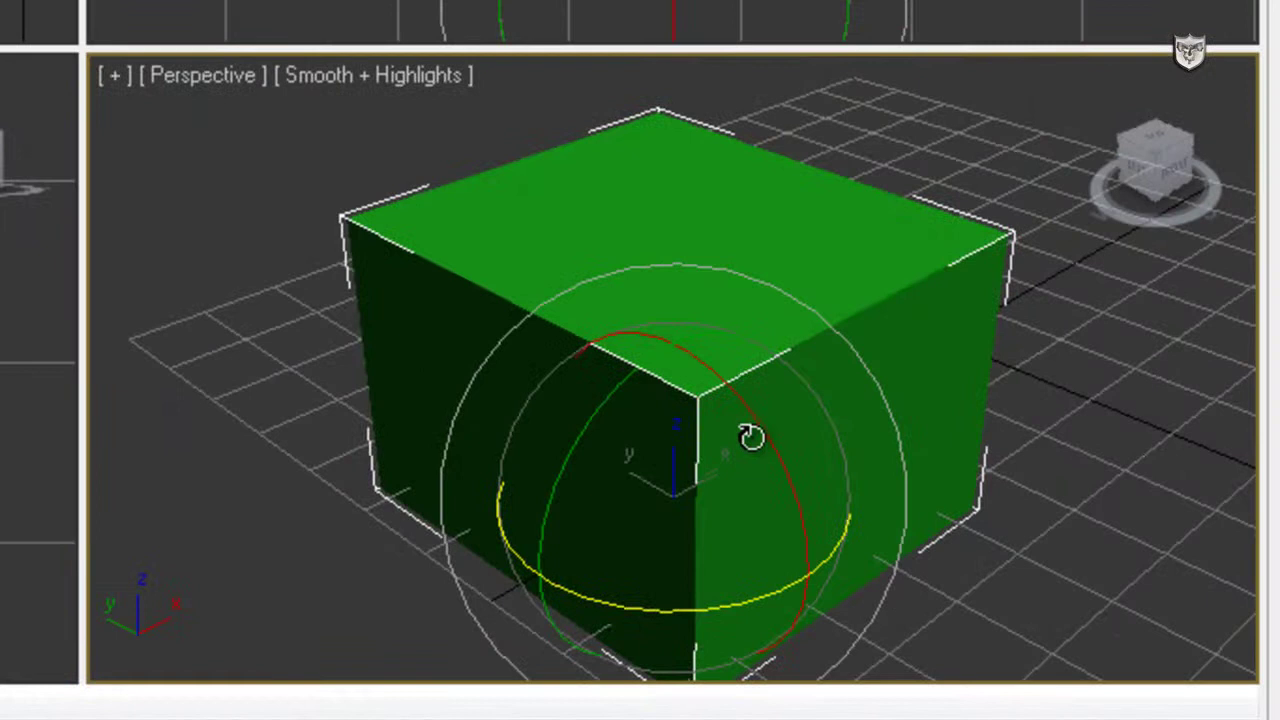
left_click_drag(766, 429, 706, 517)
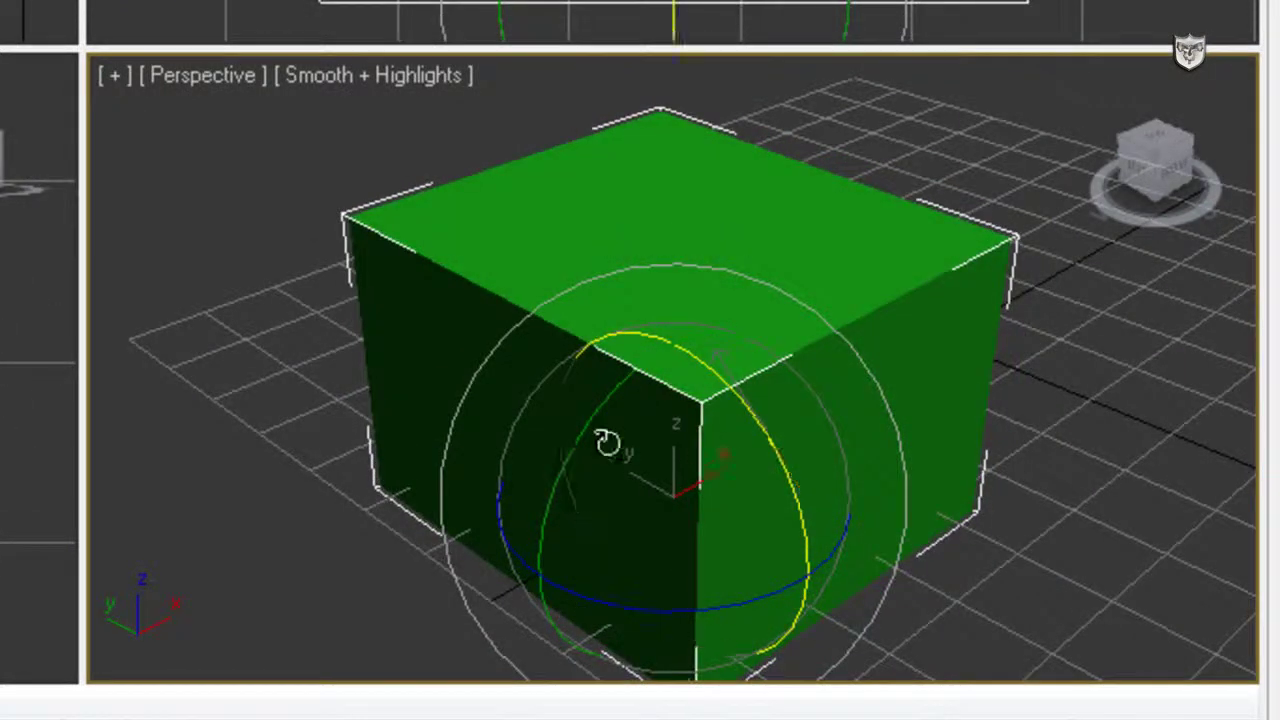
mouse_move(584, 438)
left_mouse_down()
mouse_move(677, 349)
mouse_move(576, 432)
left_mouse_up()
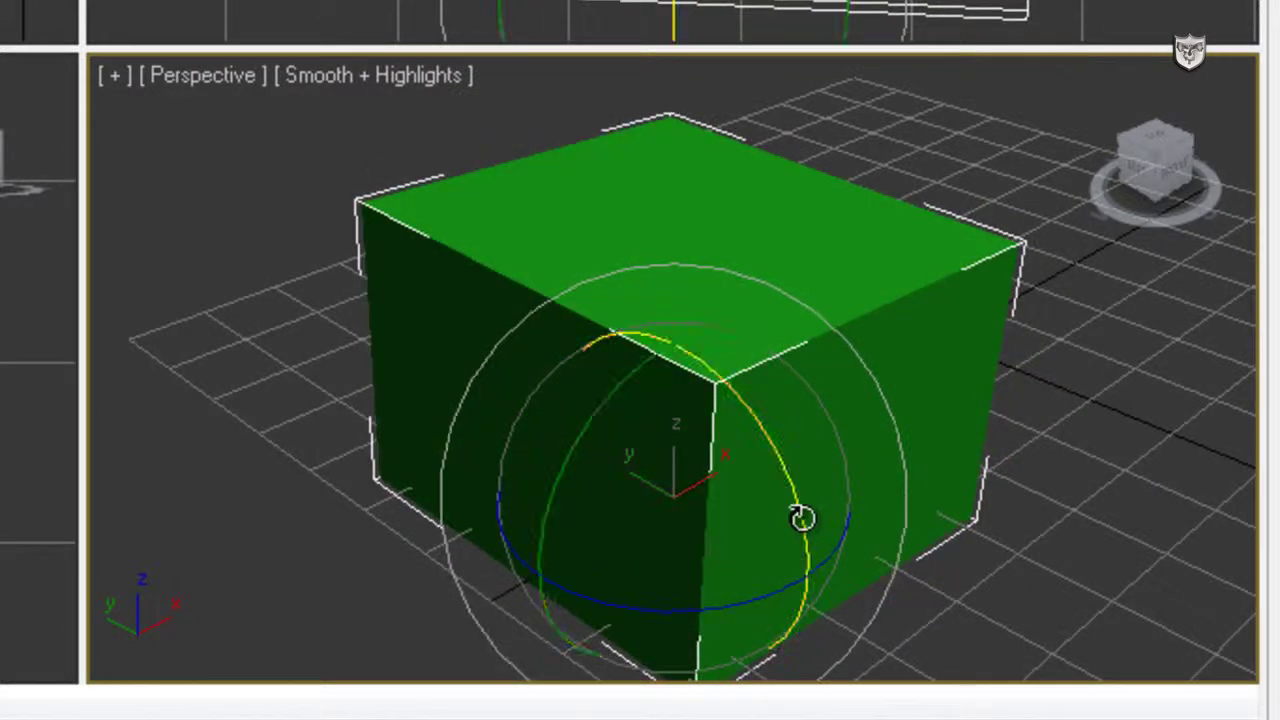
left_click_drag(746, 605, 718, 584)
mouse_move(797, 523)
left_mouse_down()
mouse_move(720, 386)
mouse_move(791, 469)
mouse_move(814, 534)
mouse_move(740, 423)
mouse_move(777, 449)
mouse_move(811, 523)
mouse_move(774, 466)
mouse_move(812, 508)
left_mouse_up()
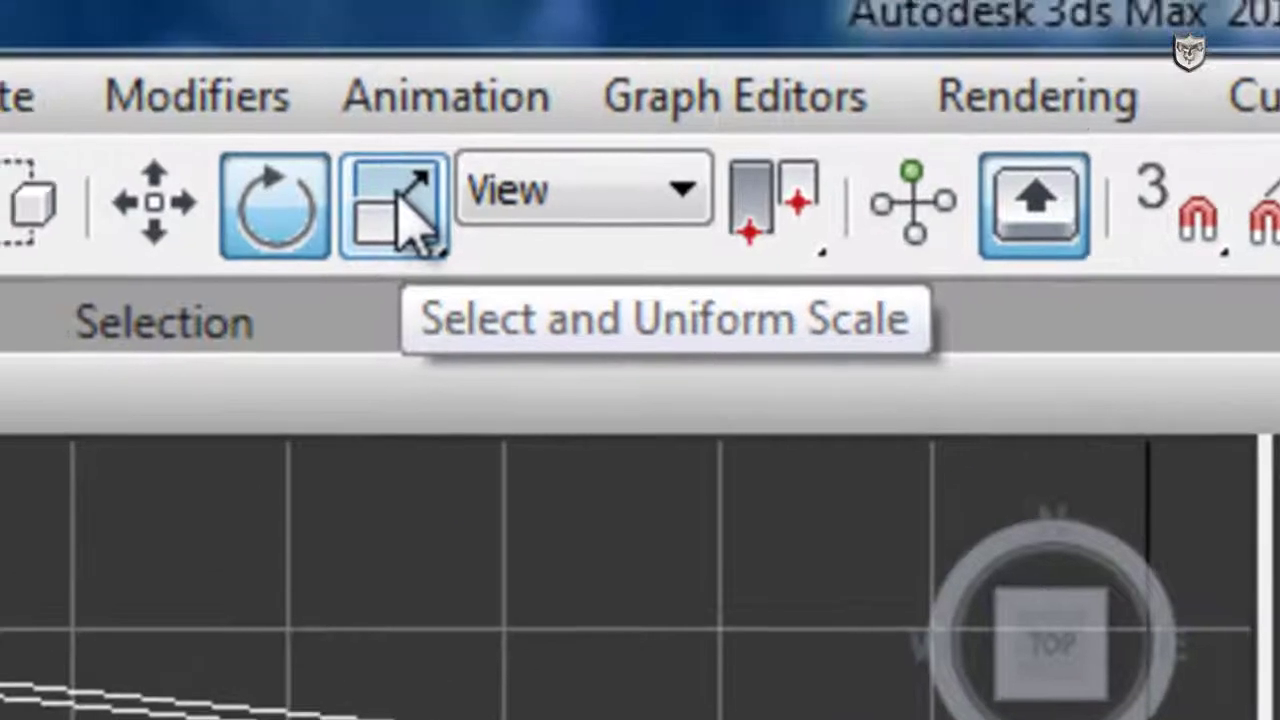
Scale the box uniformly on all axes and squash it in the XY plane
left_click(405, 210)
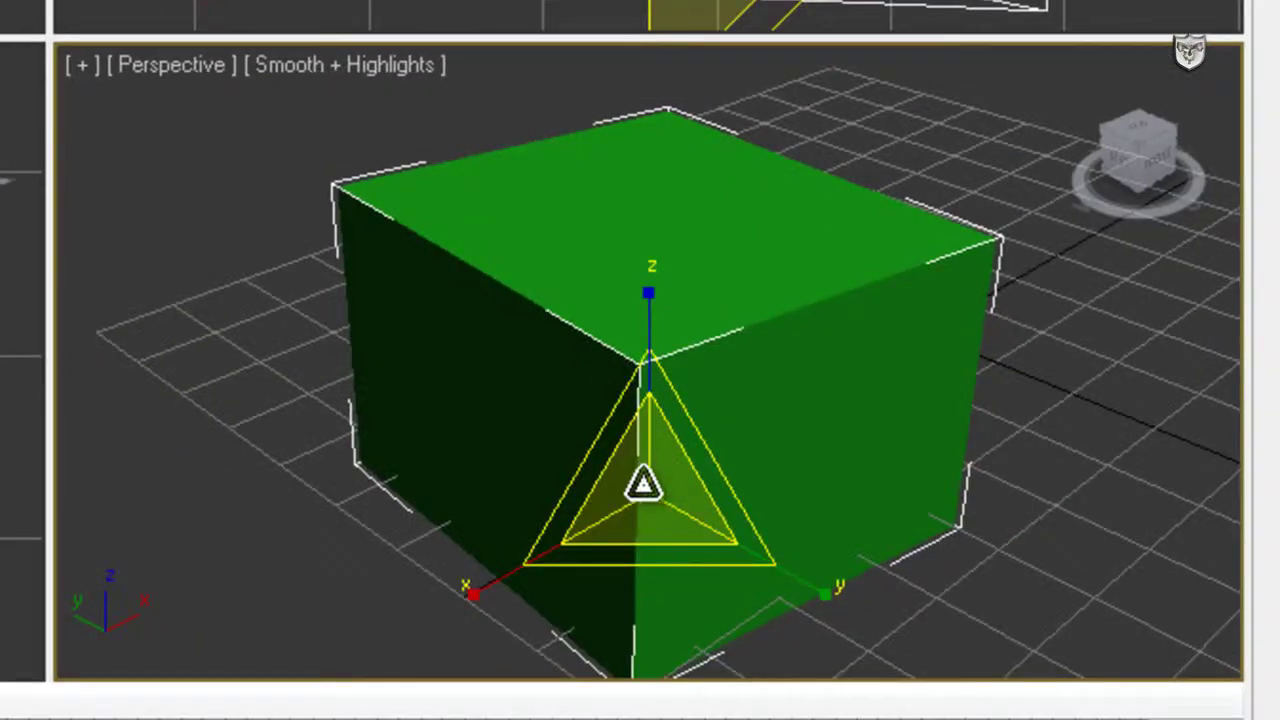
left_click_drag(643, 484, 677, 506)
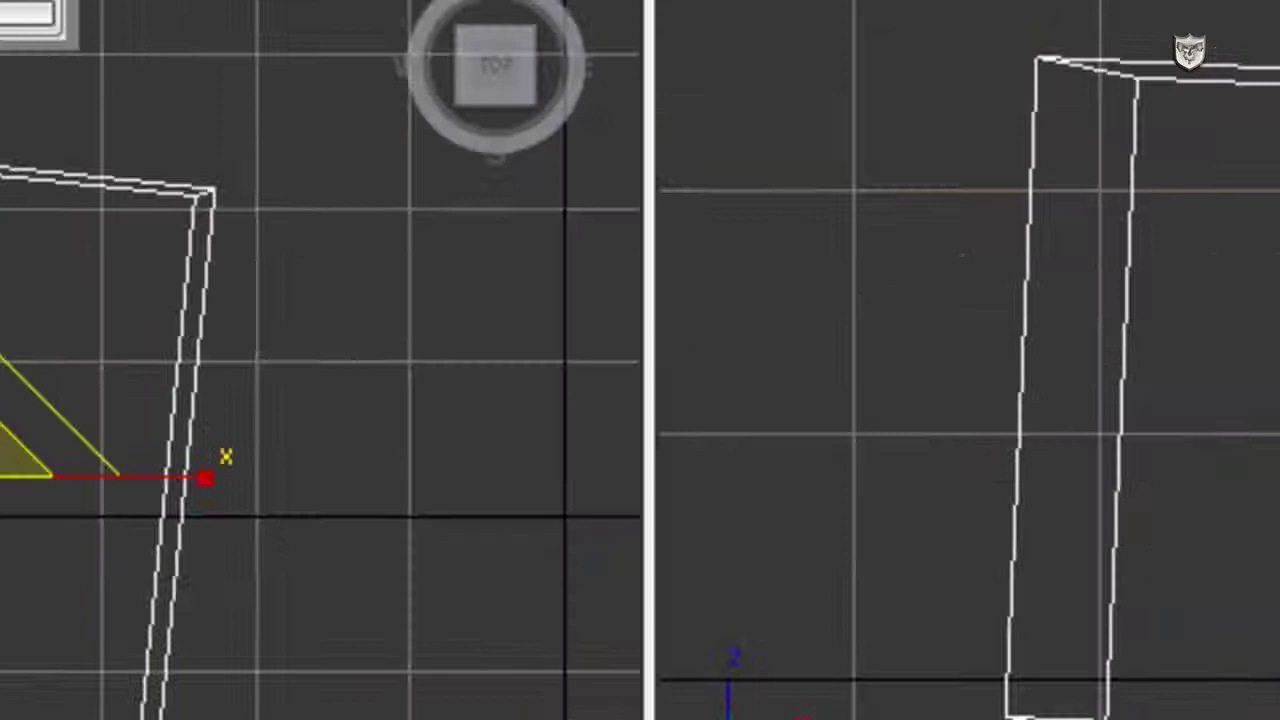
left_click_drag(443, 214, 443, 543)
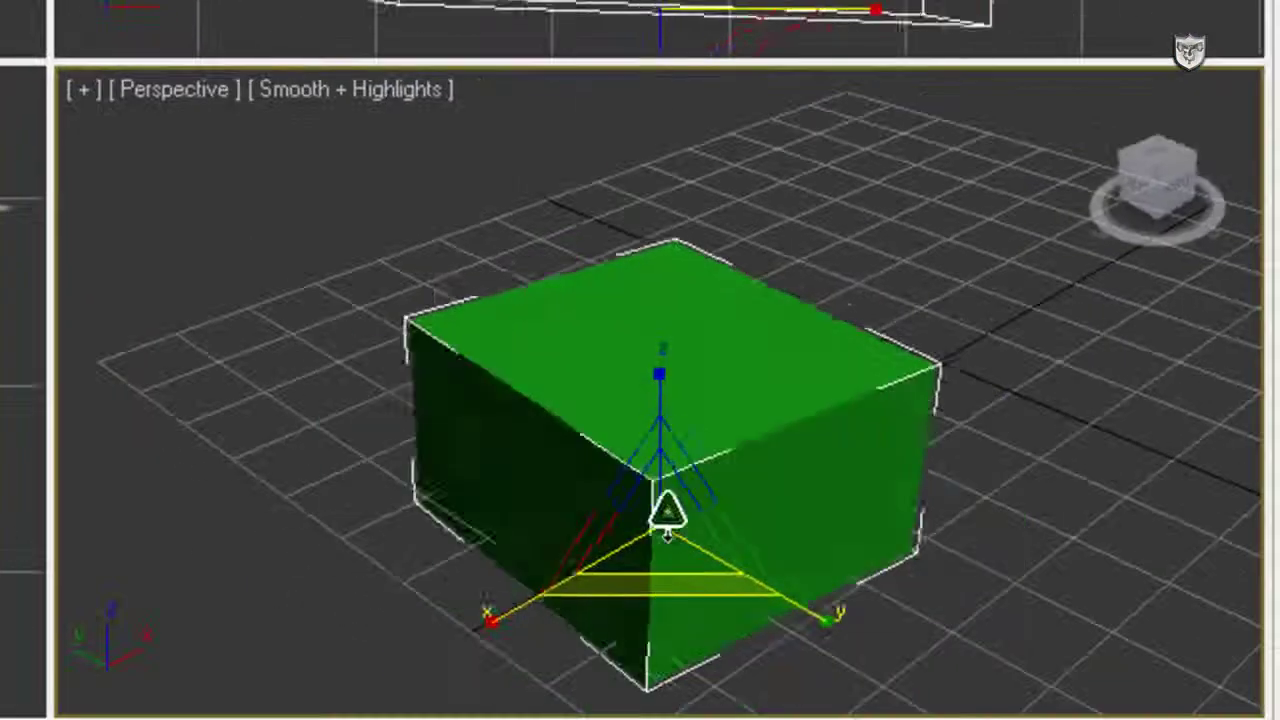
mouse_move(666, 509)
left_mouse_down()
mouse_move(653, 403)
mouse_move(663, 534)
mouse_move(660, 380)
mouse_move(686, 551)
mouse_move(694, 514)
mouse_move(667, 390)
mouse_move(686, 495)
left_mouse_up()
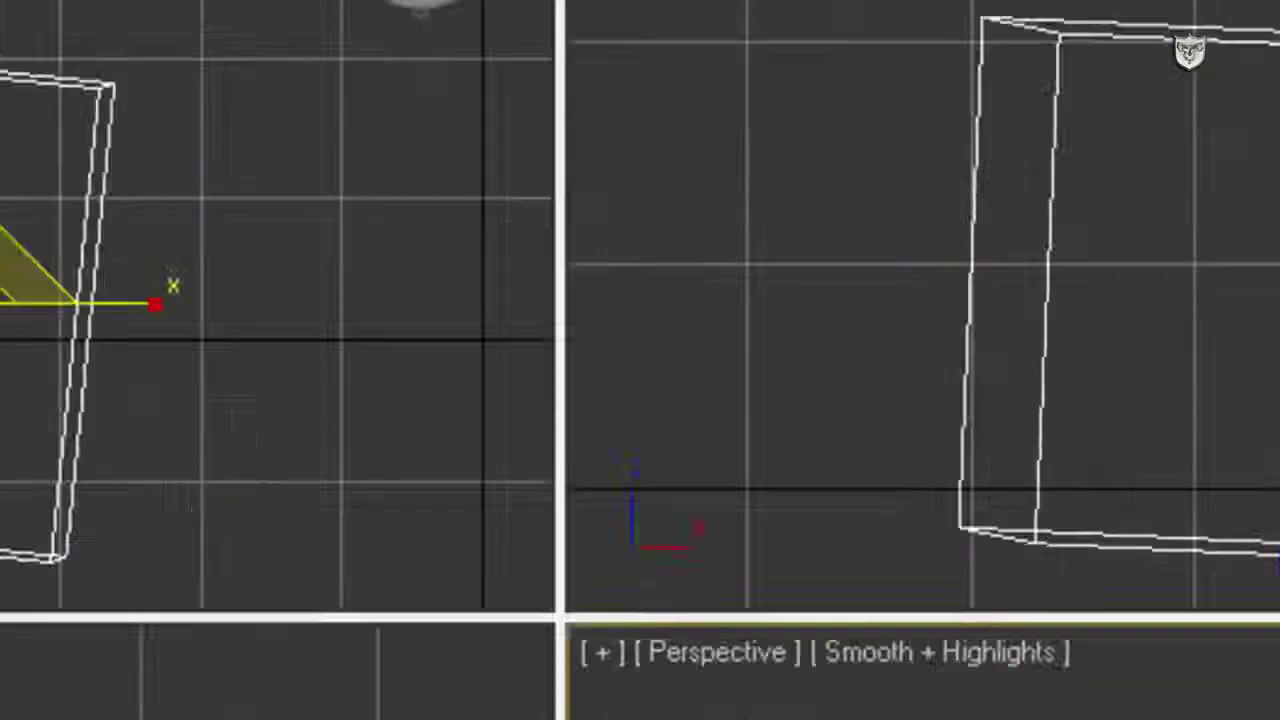
Scale the box non-uniformly along single axes and axis planes, and resize it on all three axes together
left_click_drag(380, 10, 396, 187)
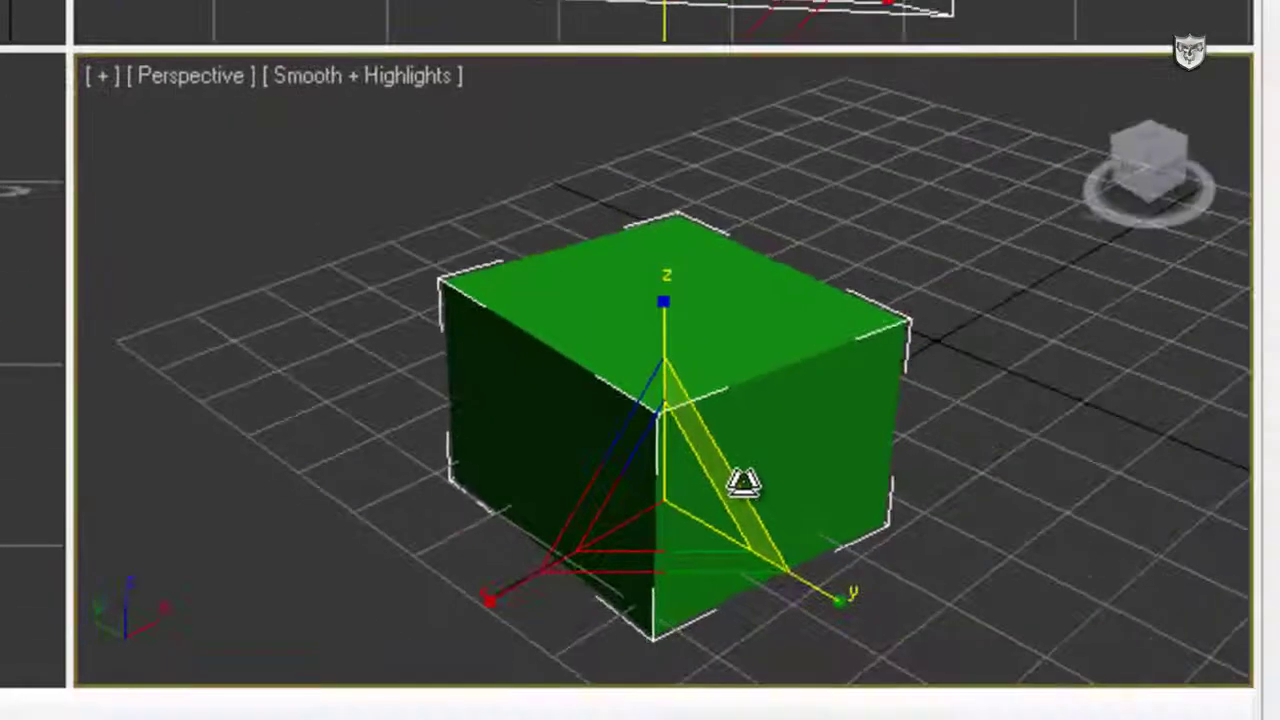
left_click_drag(893, 637, 967, 697)
left_click_drag(812, 541, 618, 540)
left_click_drag(522, 577, 567, 552)
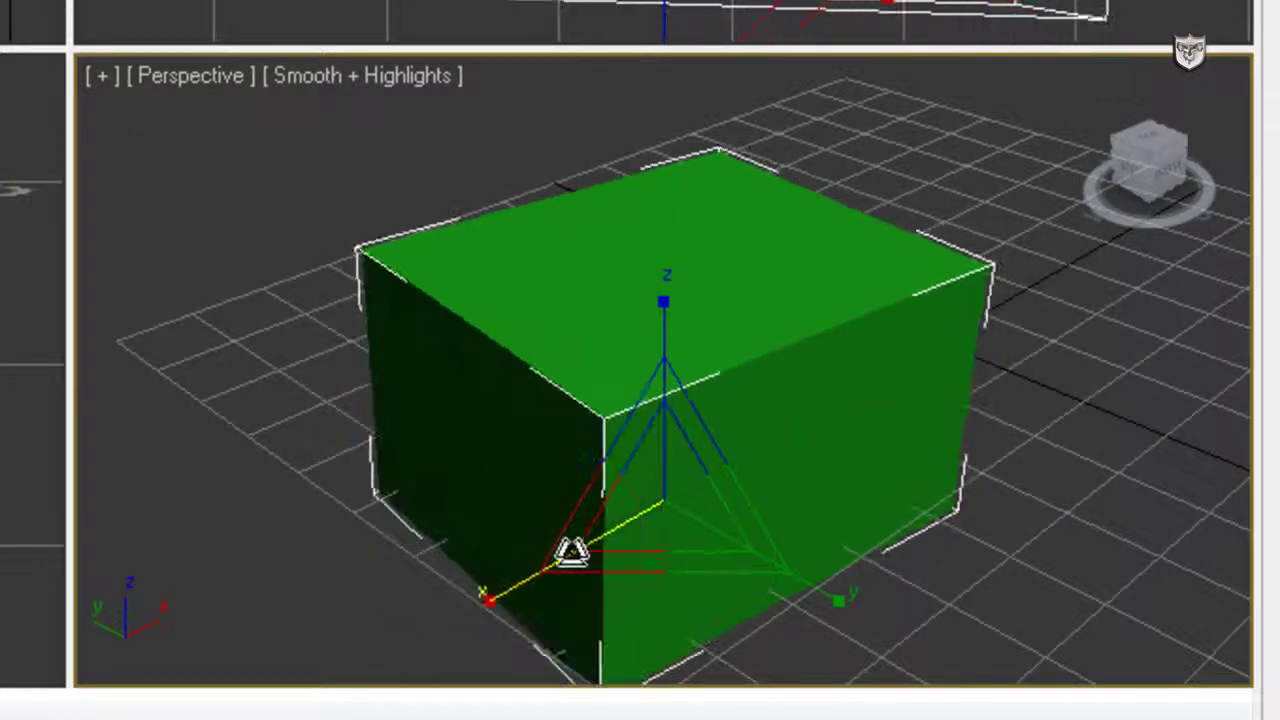
mouse_move(605, 487)
left_mouse_down()
mouse_move(643, 391)
mouse_move(610, 470)
left_mouse_up()
left_click_drag(706, 563, 651, 551)
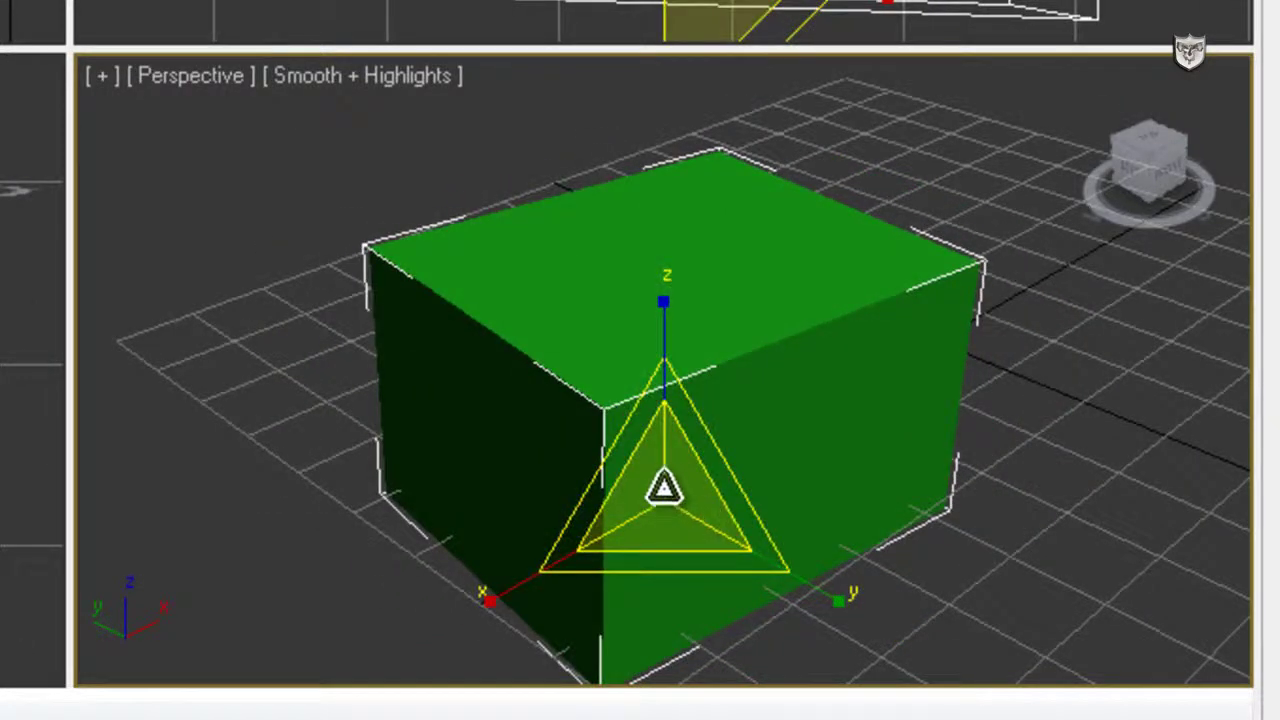
mouse_move(666, 492)
left_mouse_down()
mouse_move(671, 546)
mouse_move(677, 369)
mouse_move(669, 549)
mouse_move(675, 461)
mouse_move(689, 523)
mouse_move(690, 491)
left_mouse_up()
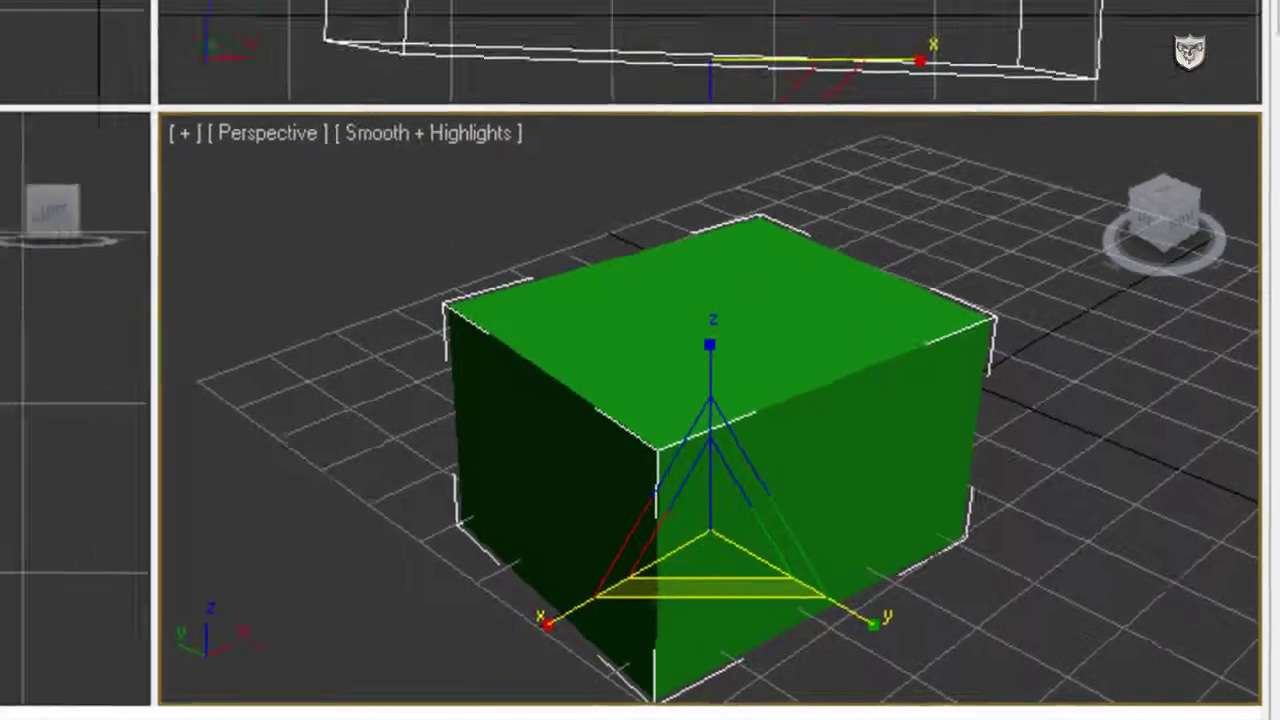
Reset the scene to an empty one without saving the changes to the box
left_click(30, 10)
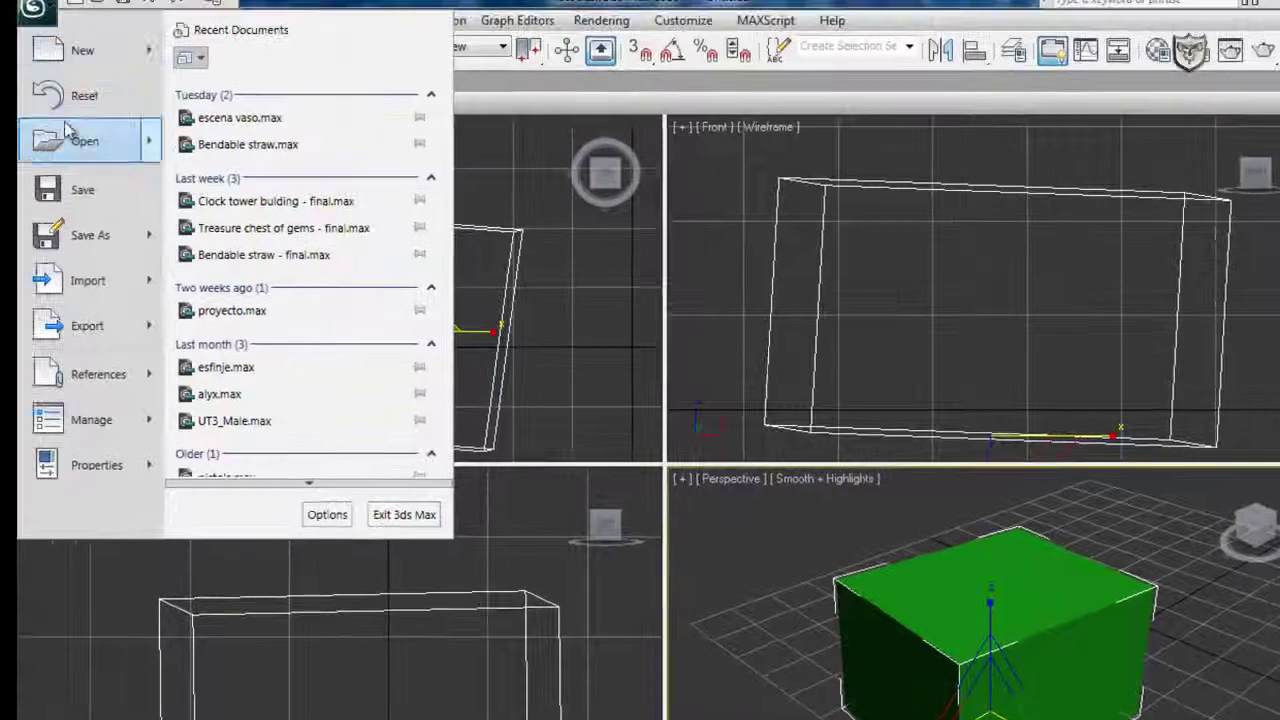
left_click(80, 100)
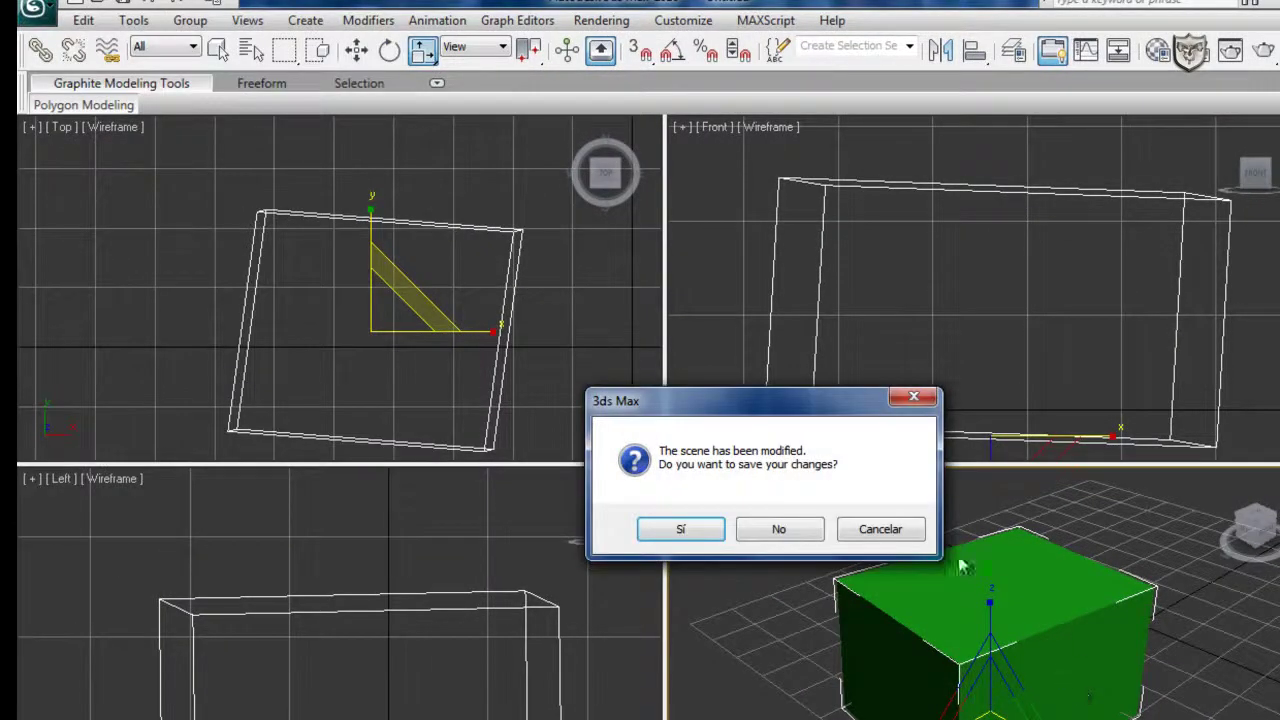
left_click(780, 530)
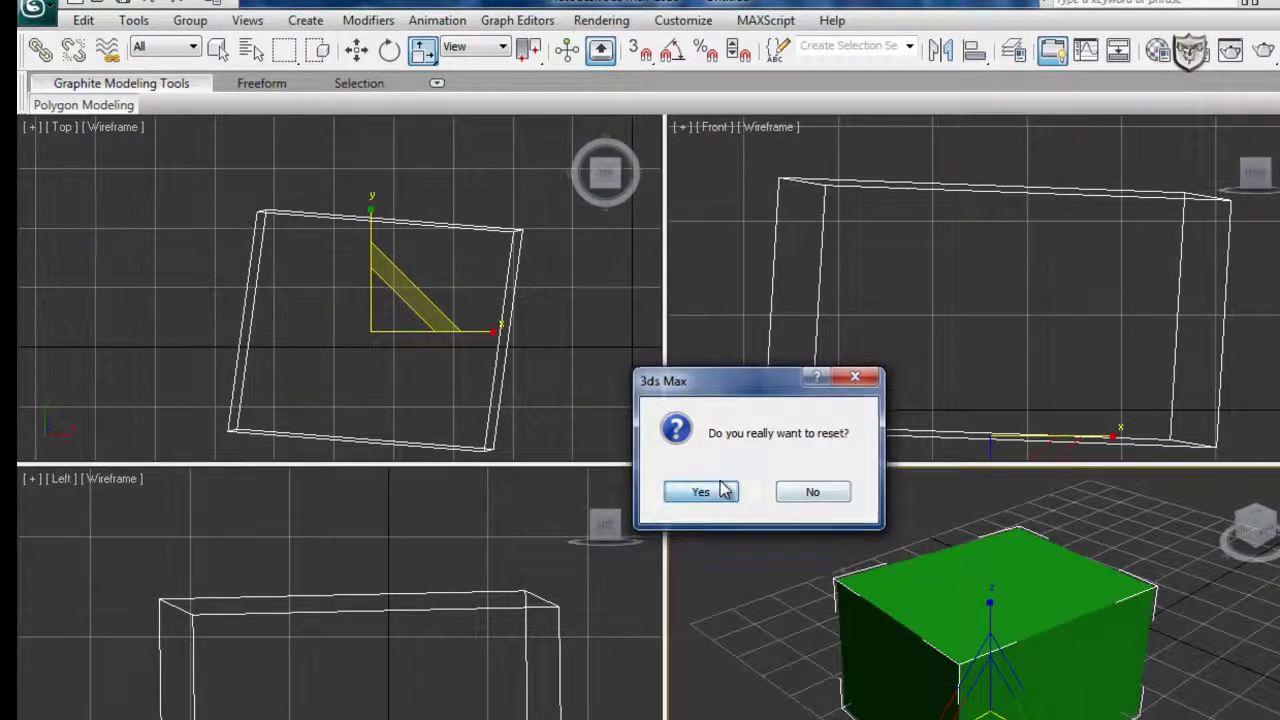
left_click(725, 490)
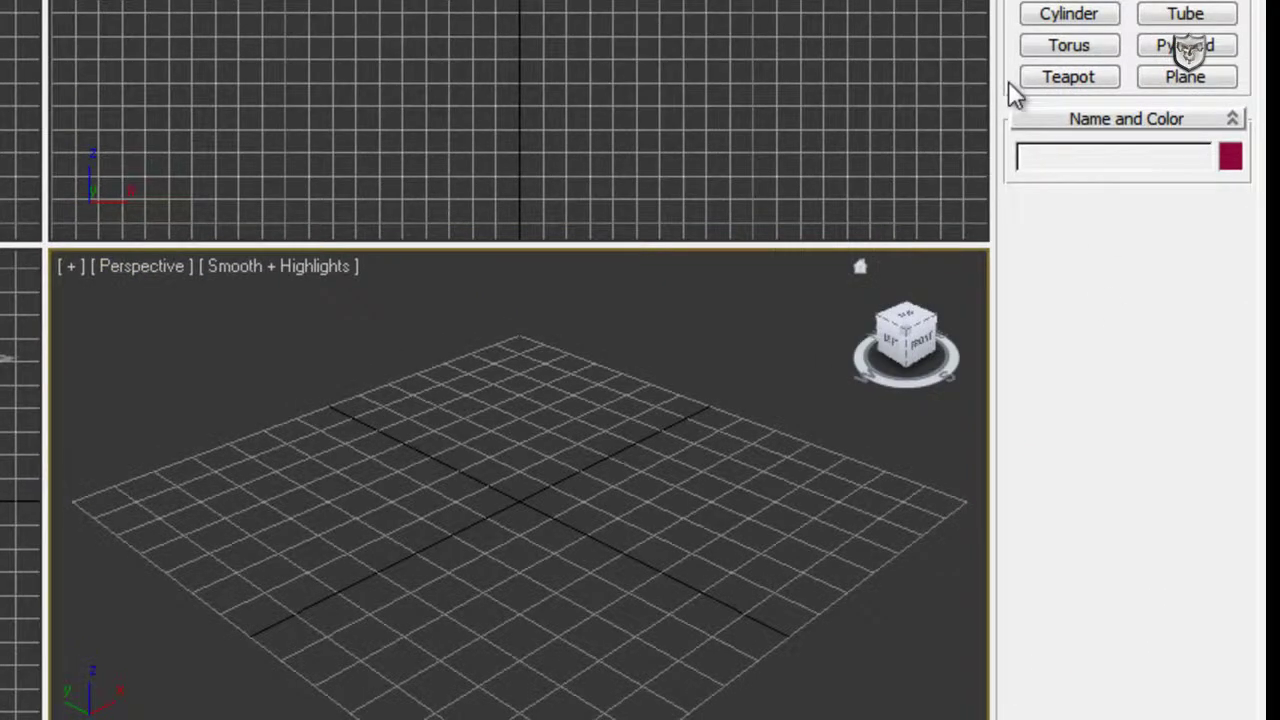
Create a teapot near the centre of the grid in the Perspective viewport and open its Move Transform Type-In dialog
left_click(1102, 84)
left_click_drag(504, 506, 551, 488)
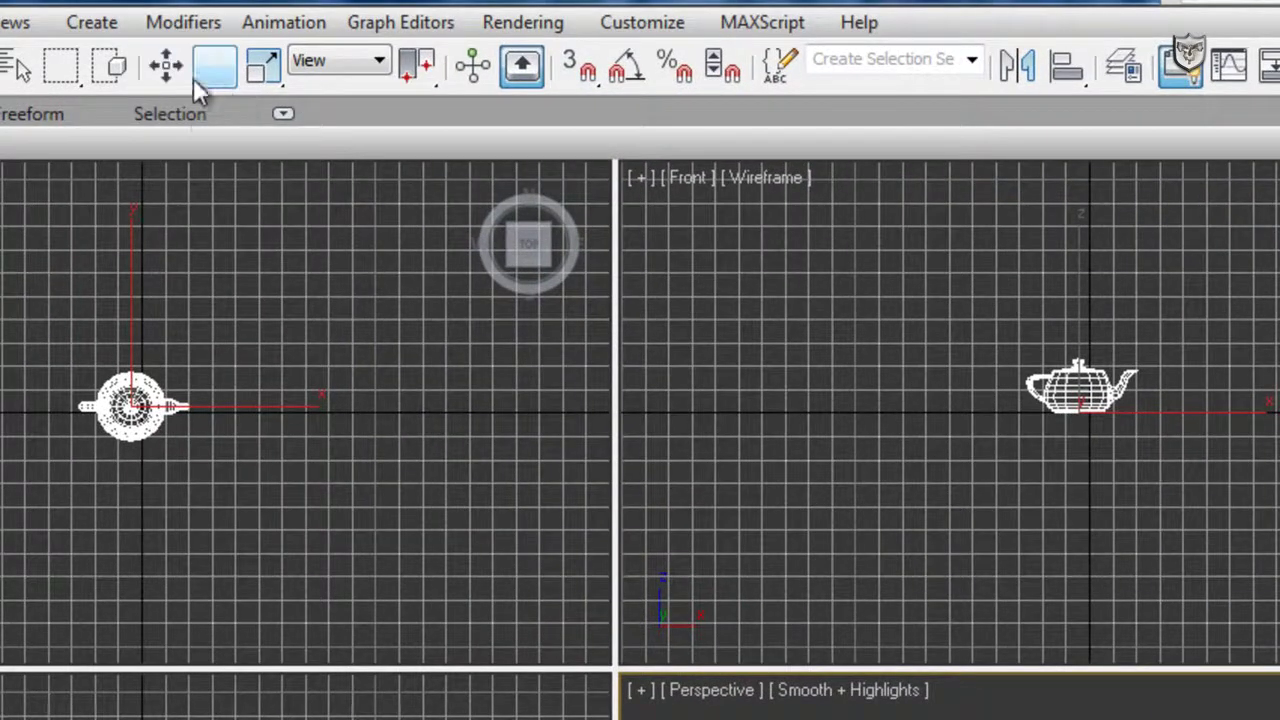
right_click(170, 68)
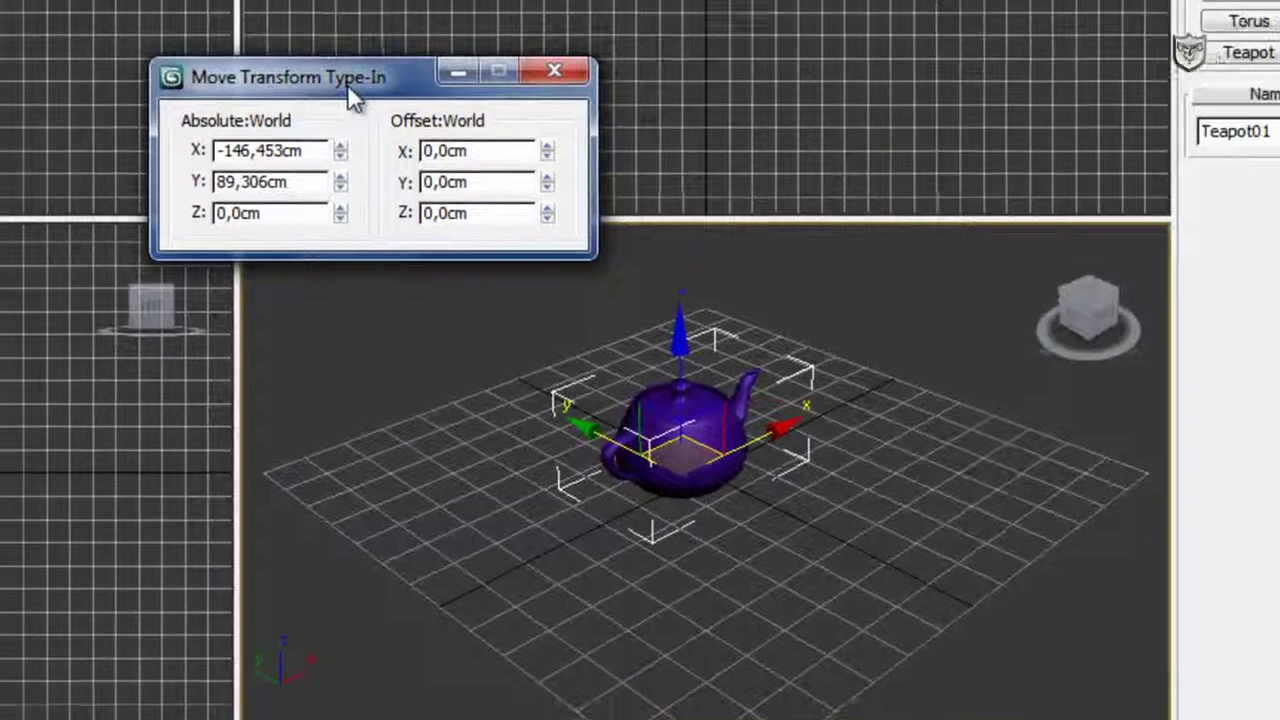
left_click_drag(726, 531, 839, 503)
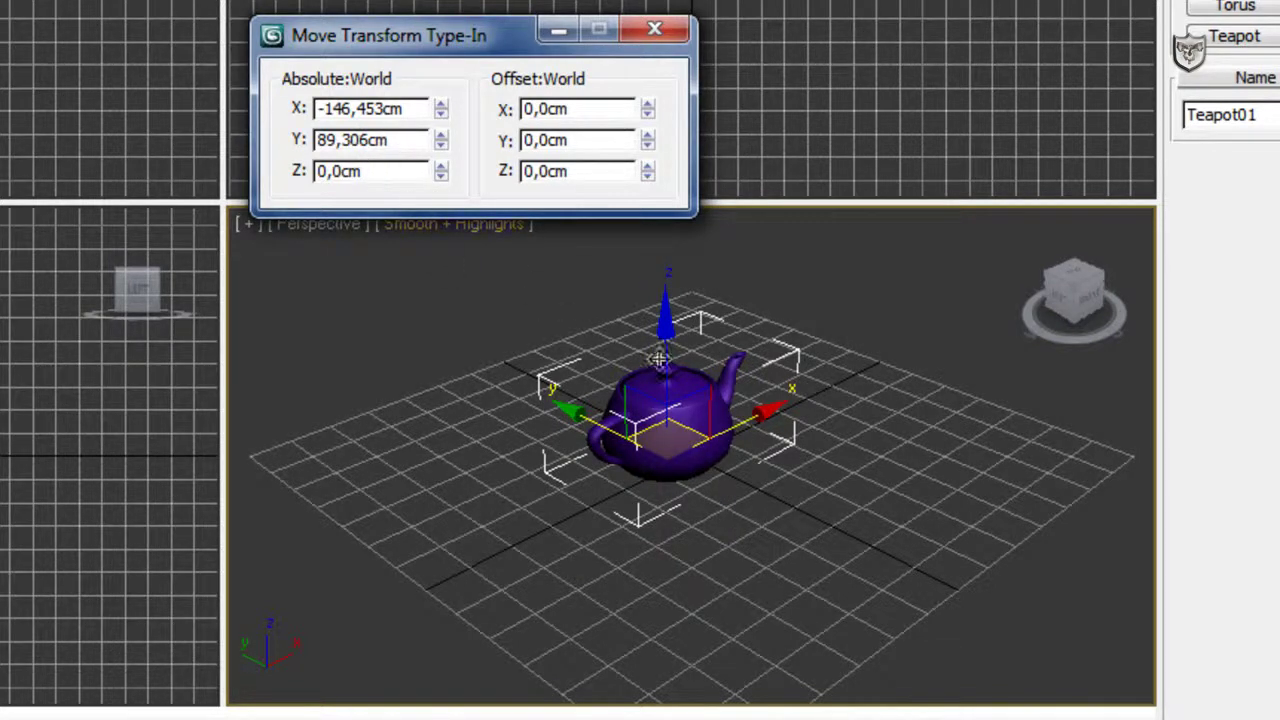
Set the teapot's absolute world X and Y positions to 0 cm in the Move Transform Type-In
left_click(418, 109)
left_click_drag(418, 109, 170, 130)
type("0")
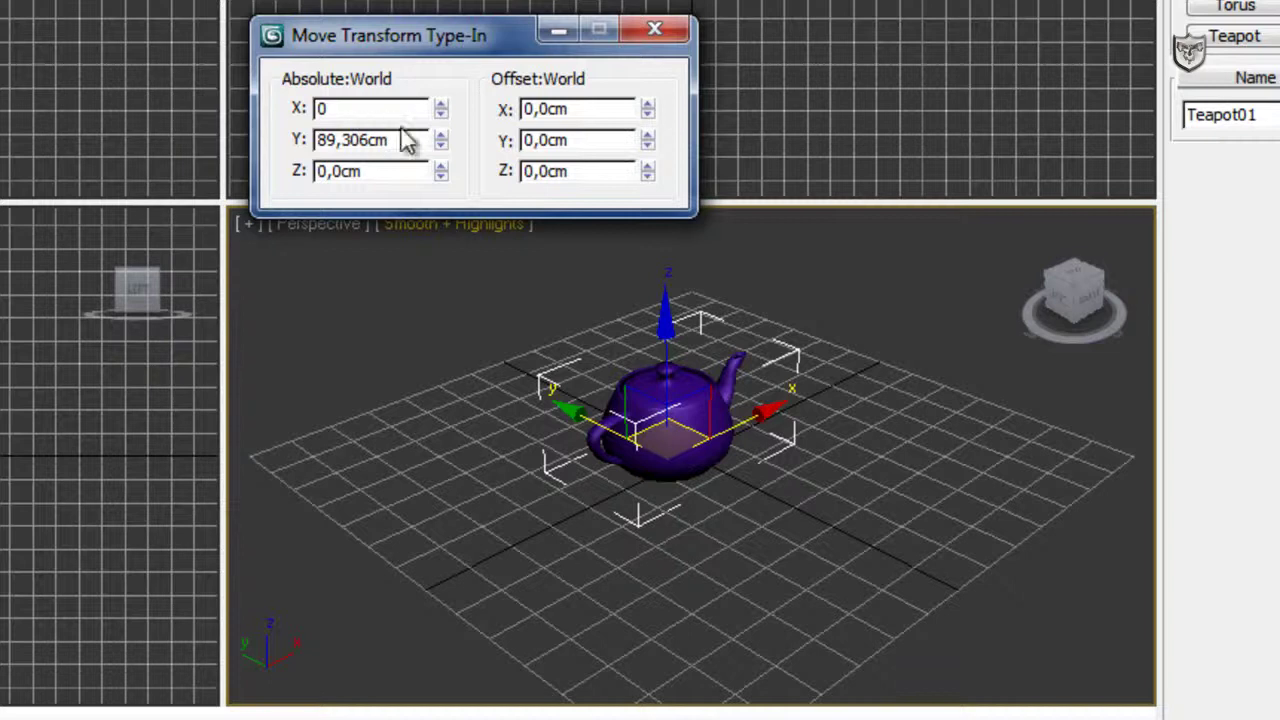
key("Return")
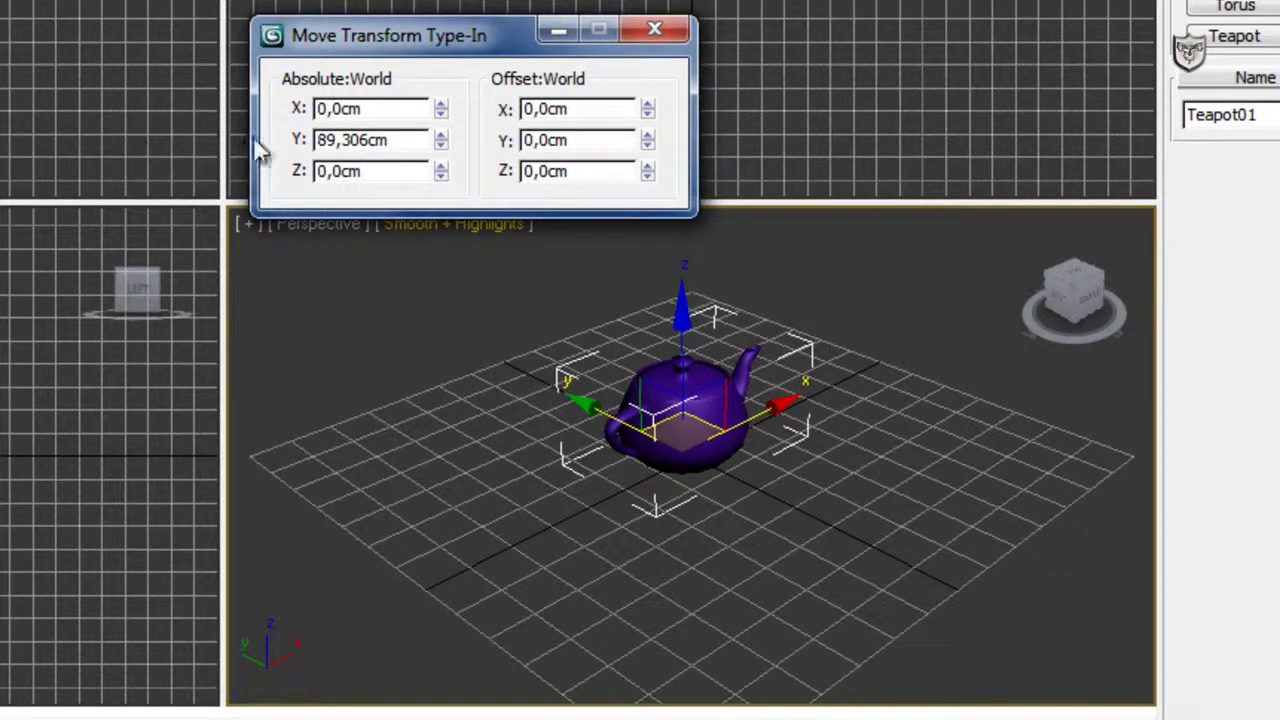
left_click_drag(403, 138, 275, 145)
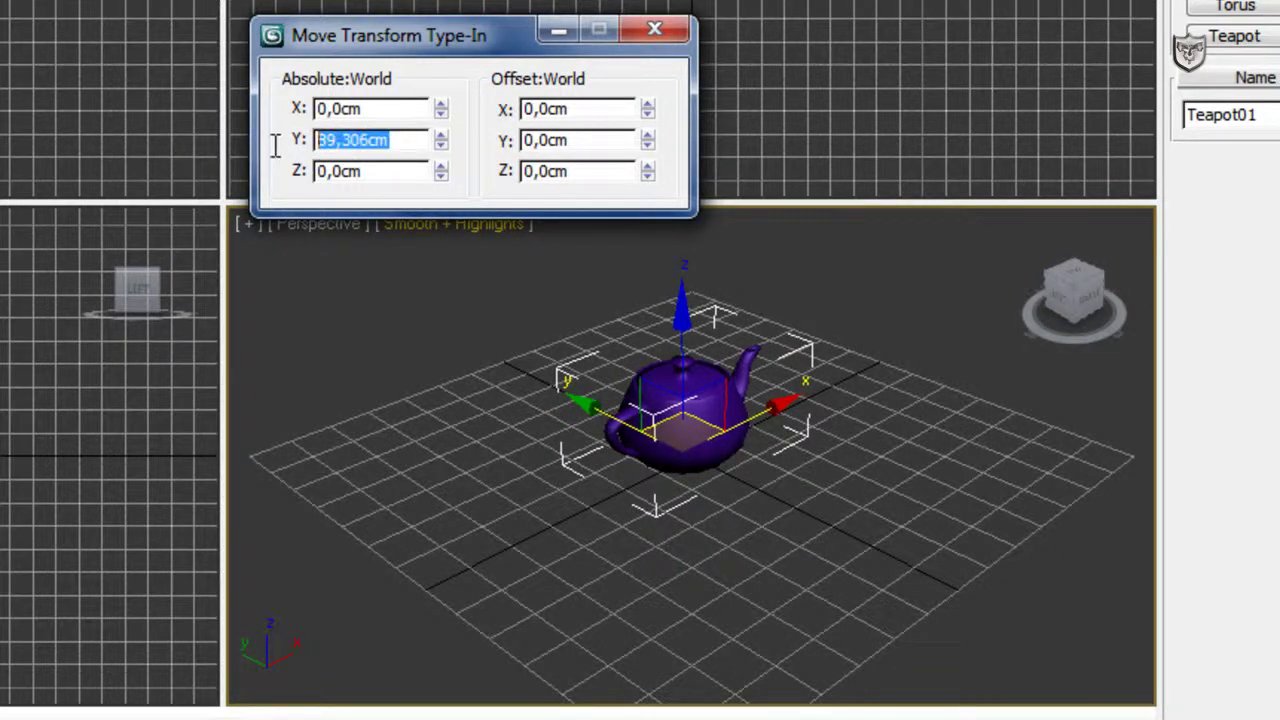
type("0")
key("Return")
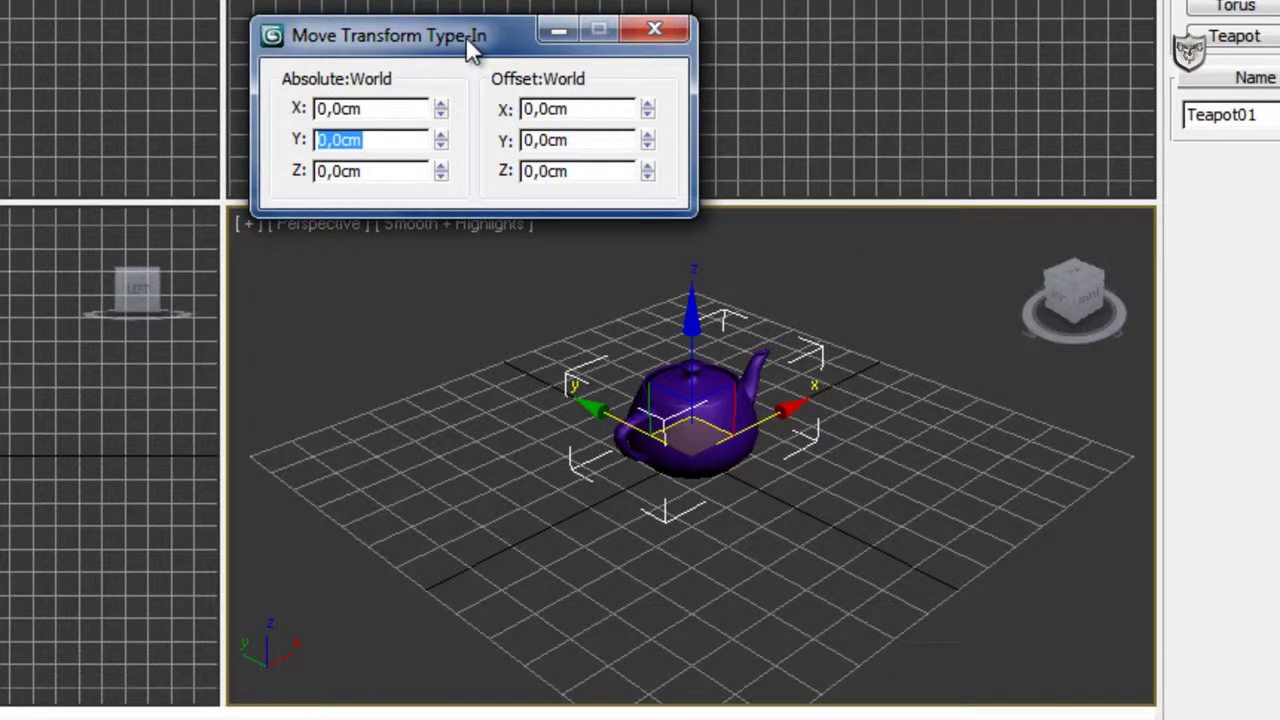
Move the teapot along X to about -1036 cm and return its absolute X position to 0 cm
left_click_drag(466, 37, 415, 33)
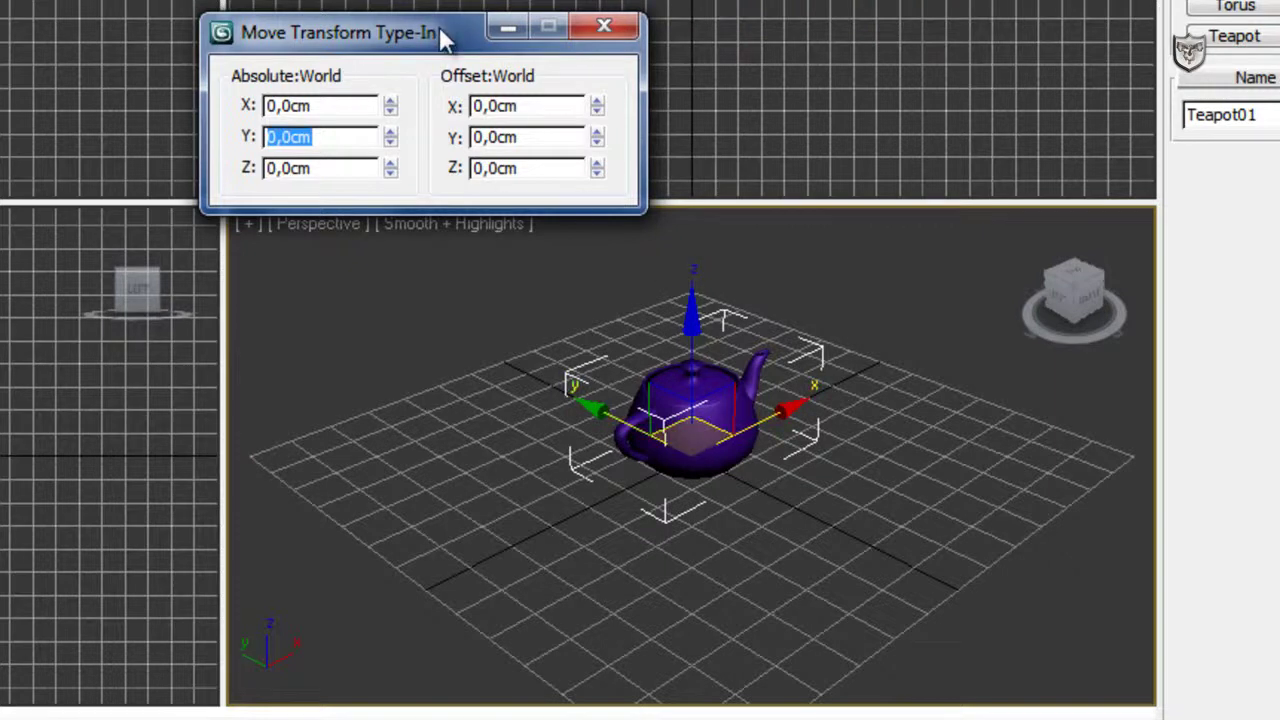
left_click_drag(445, 38, 412, 92)
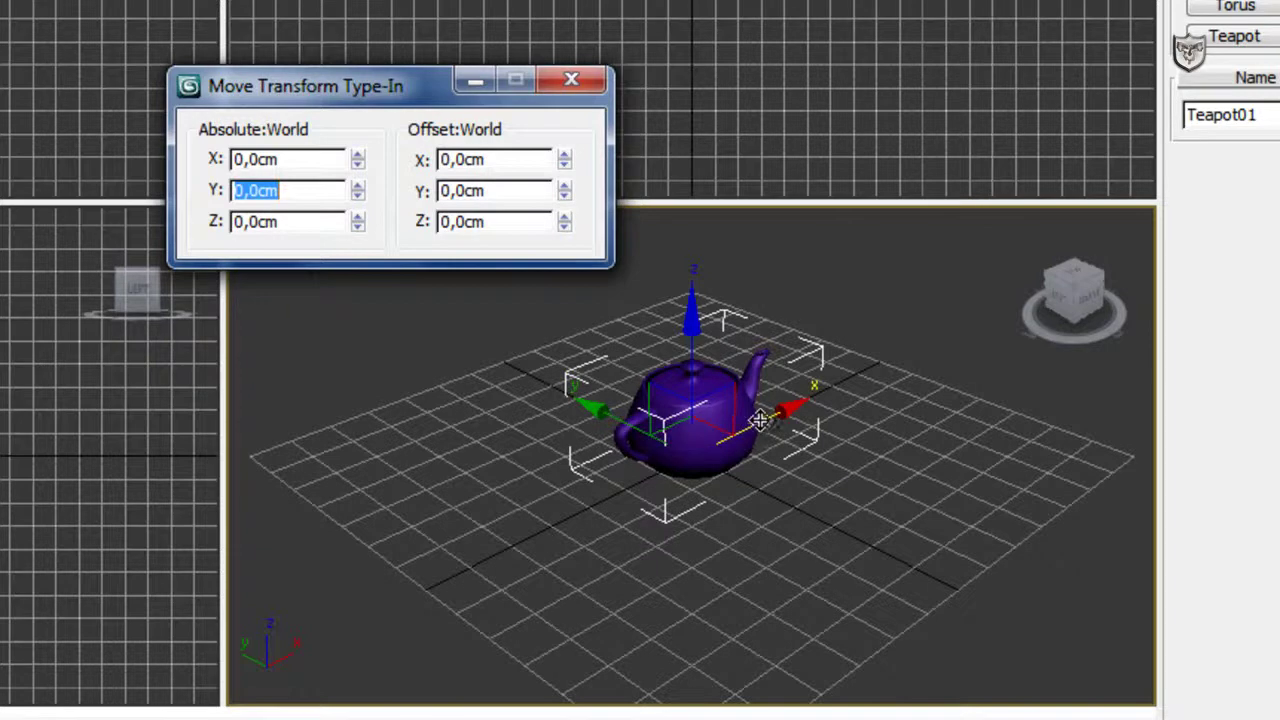
left_click_drag(760, 424, 641, 475)
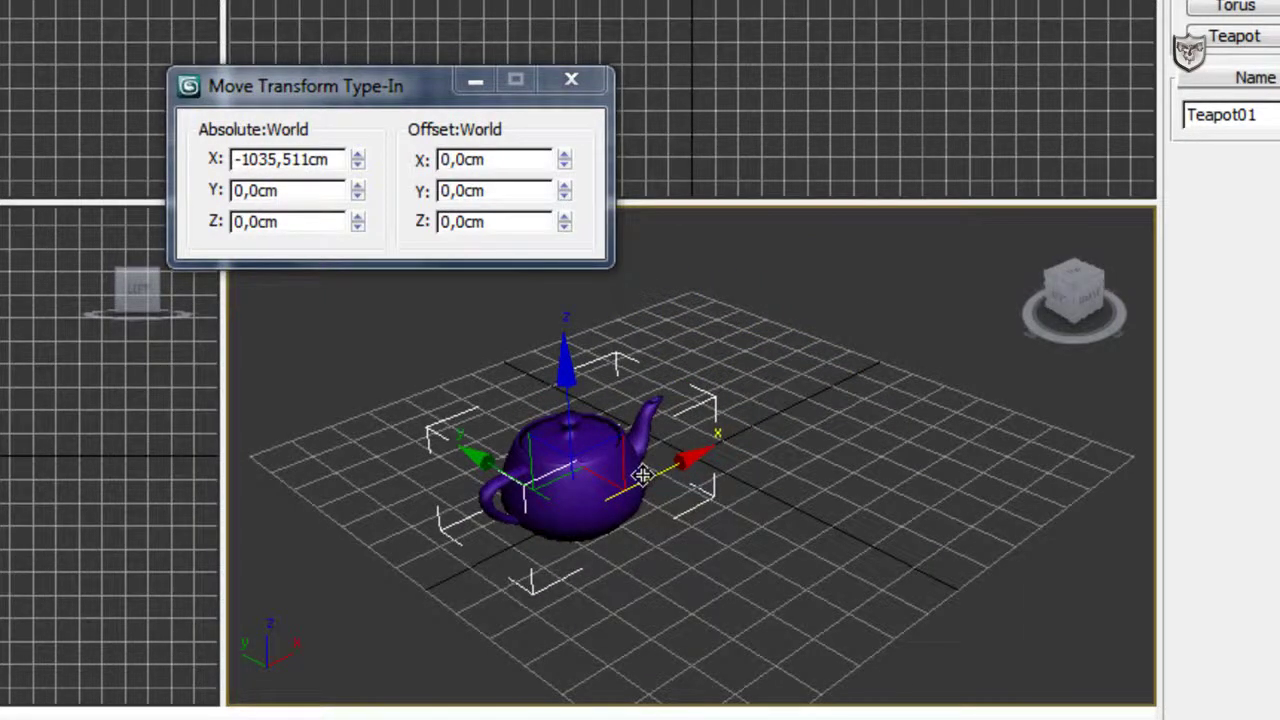
left_click_drag(334, 160, 165, 157)
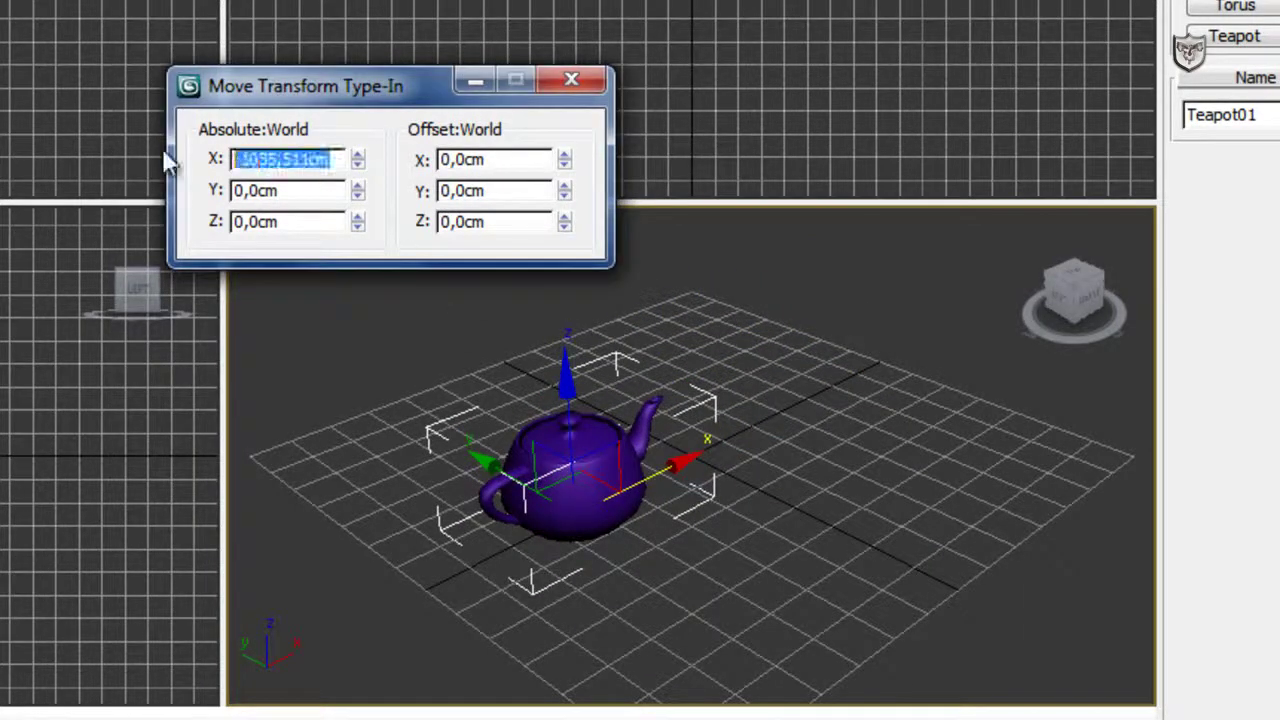
type("0")
key("Return")
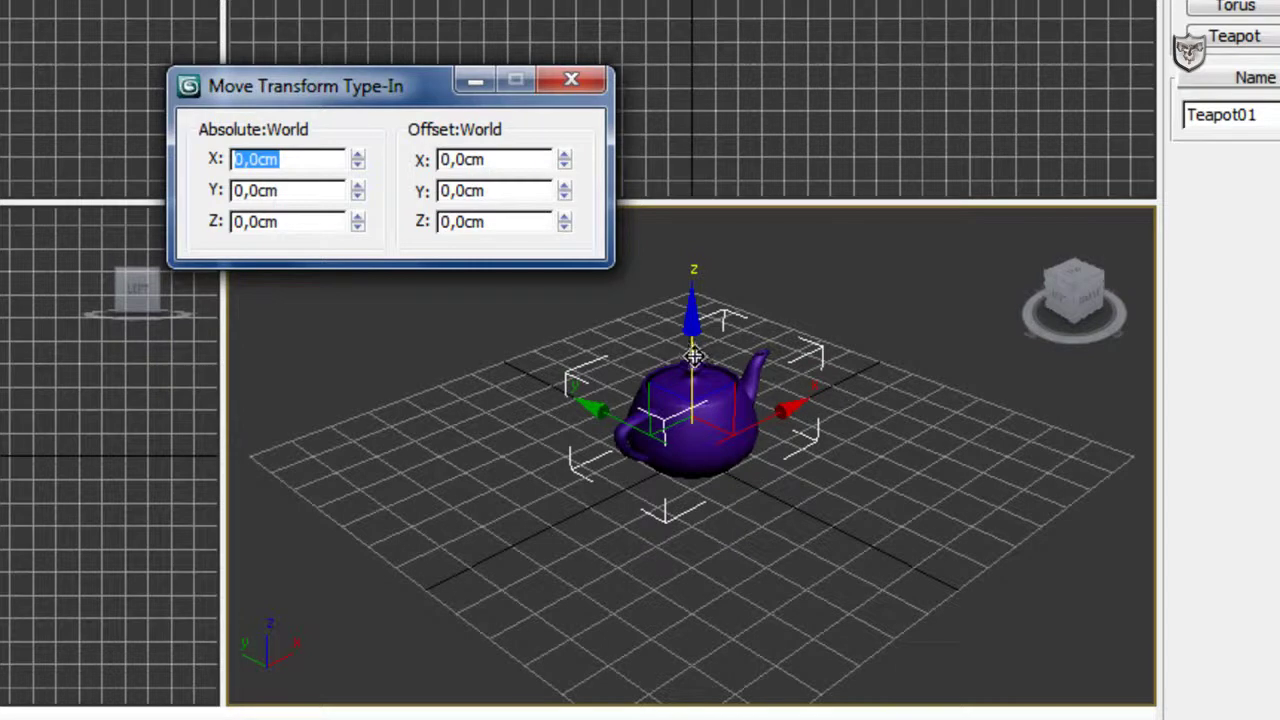
Lower the teapot along Z to about -503 cm and return its absolute Z position to 0 cm
left_click_drag(692, 358, 699, 408)
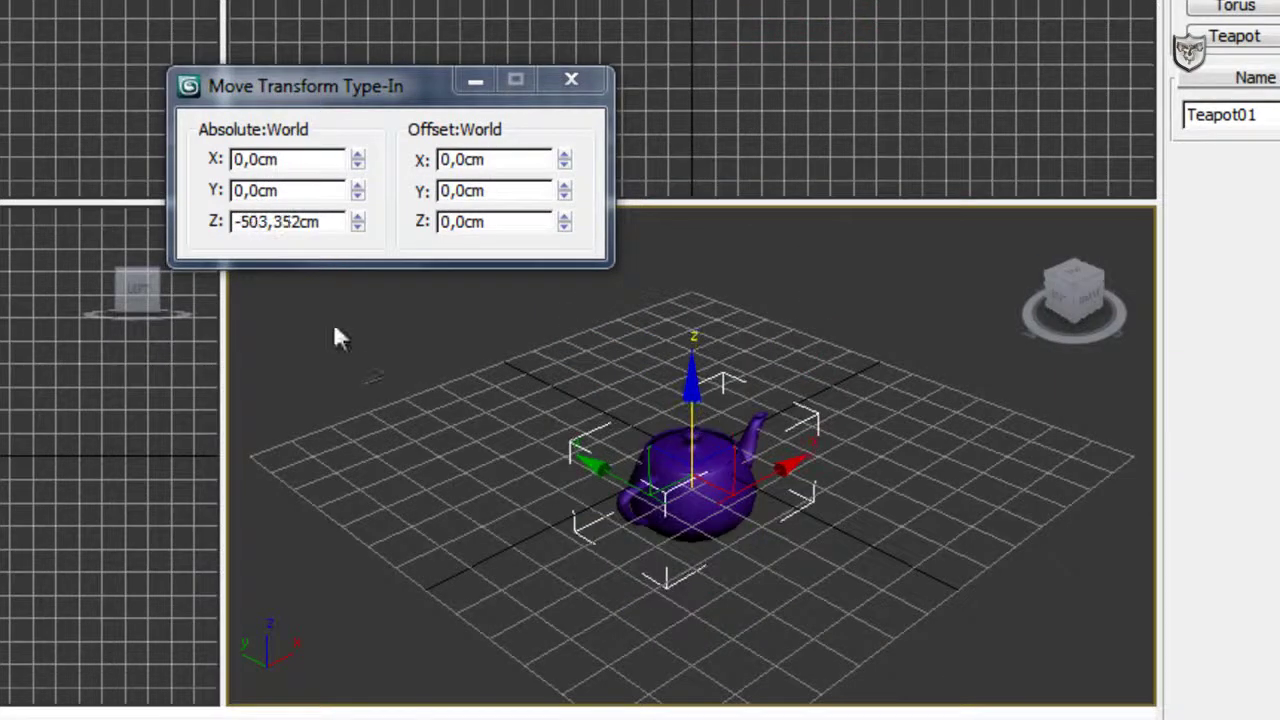
left_click(340, 226)
double_click(340, 226)
type("0")
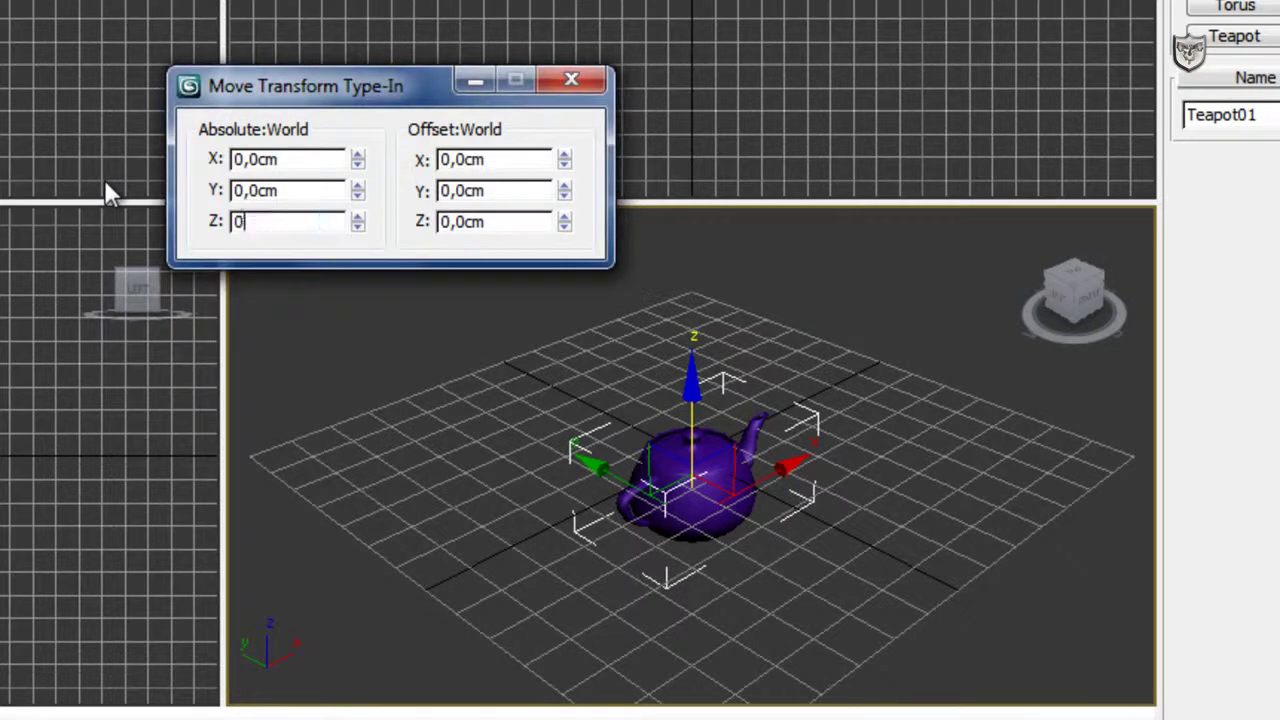
key("Return")
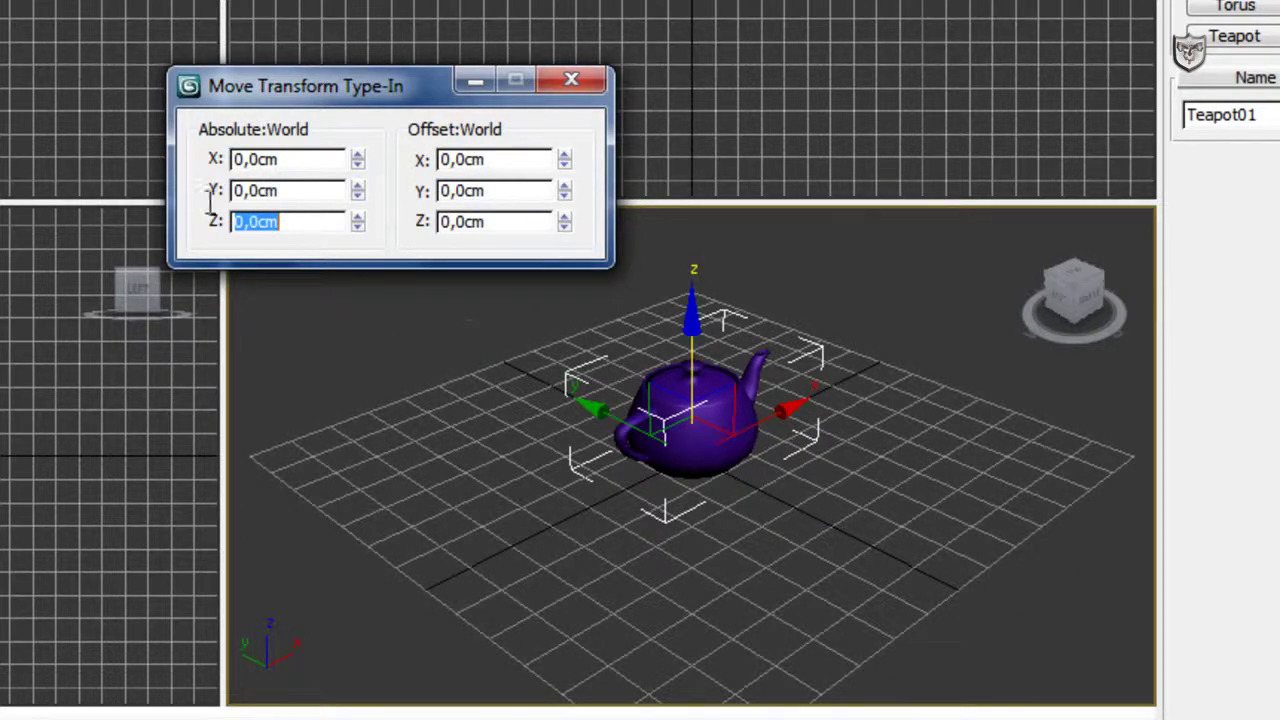
Set the teapot's absolute world X position first to 10 cm and finally to 200 cm
left_click_drag(301, 162, 204, 152)
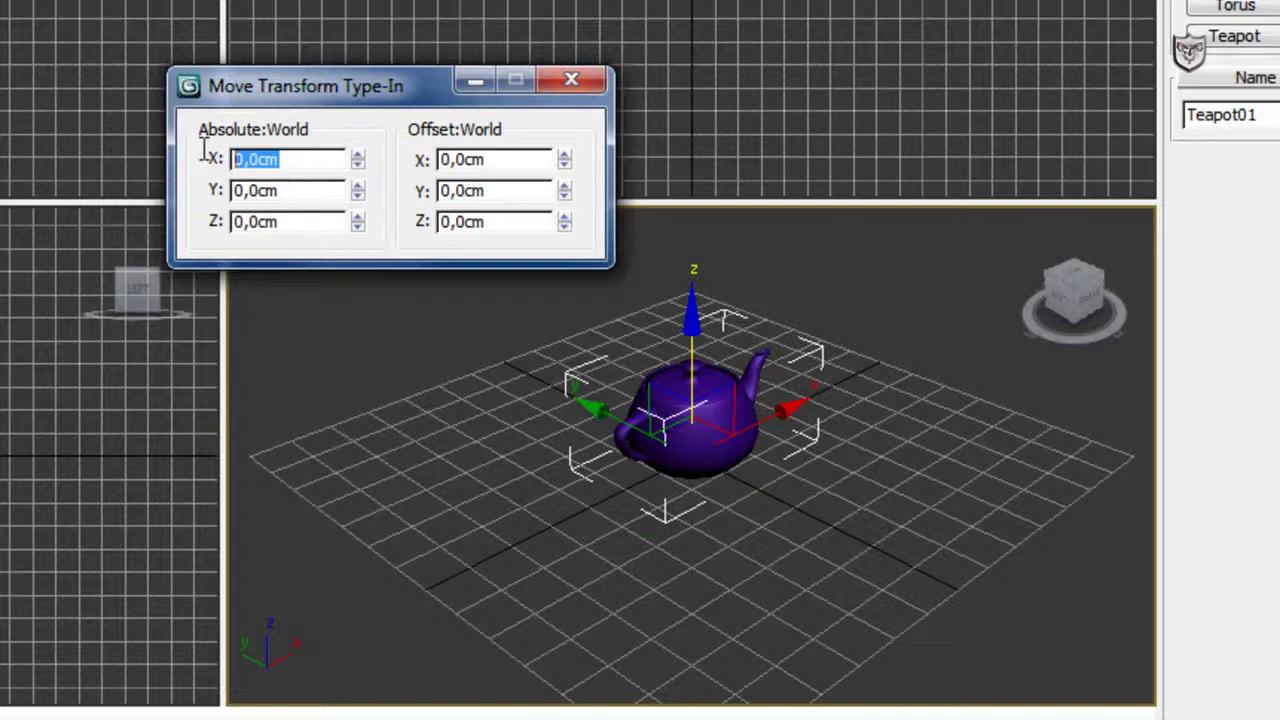
type("1")
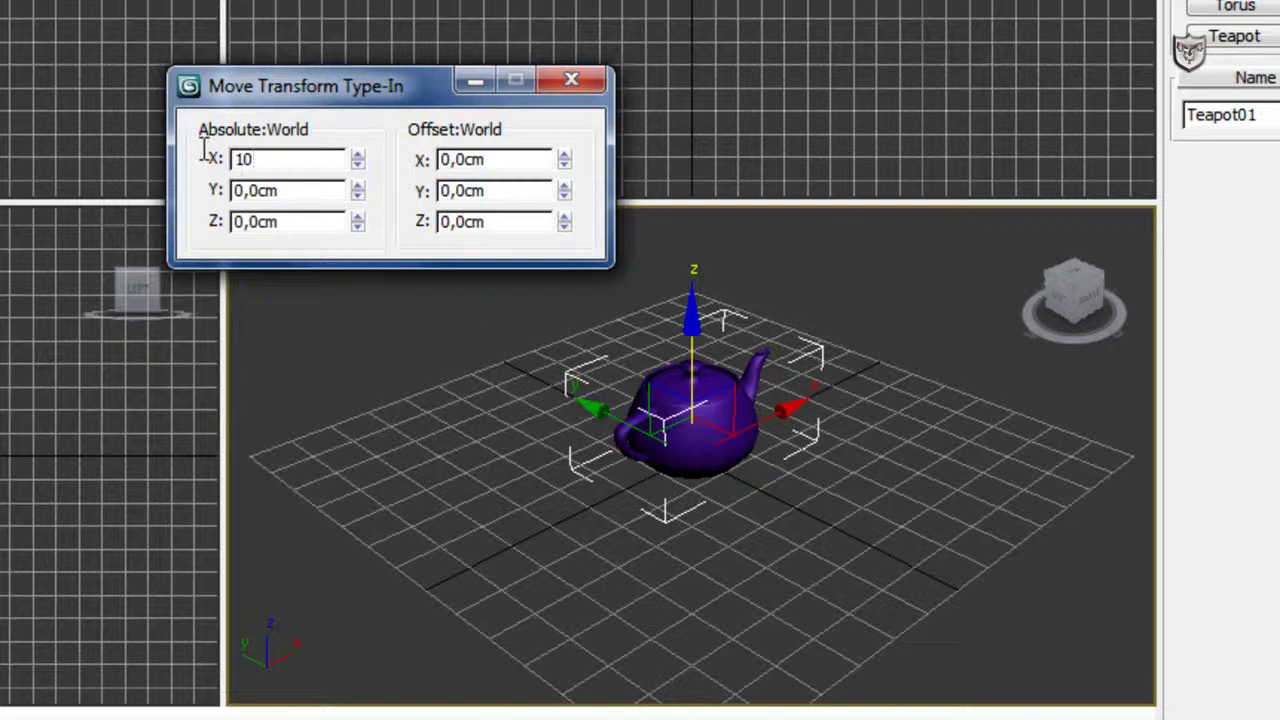
type("0")
key("Return")
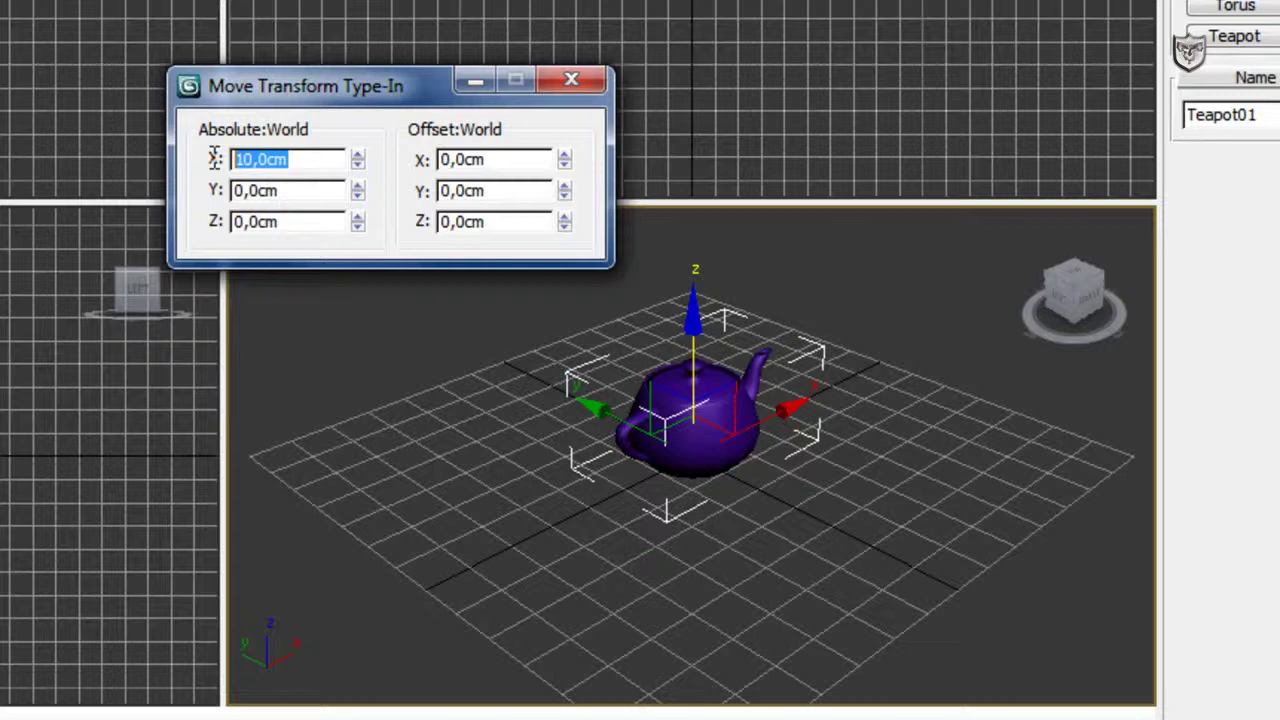
type("2")
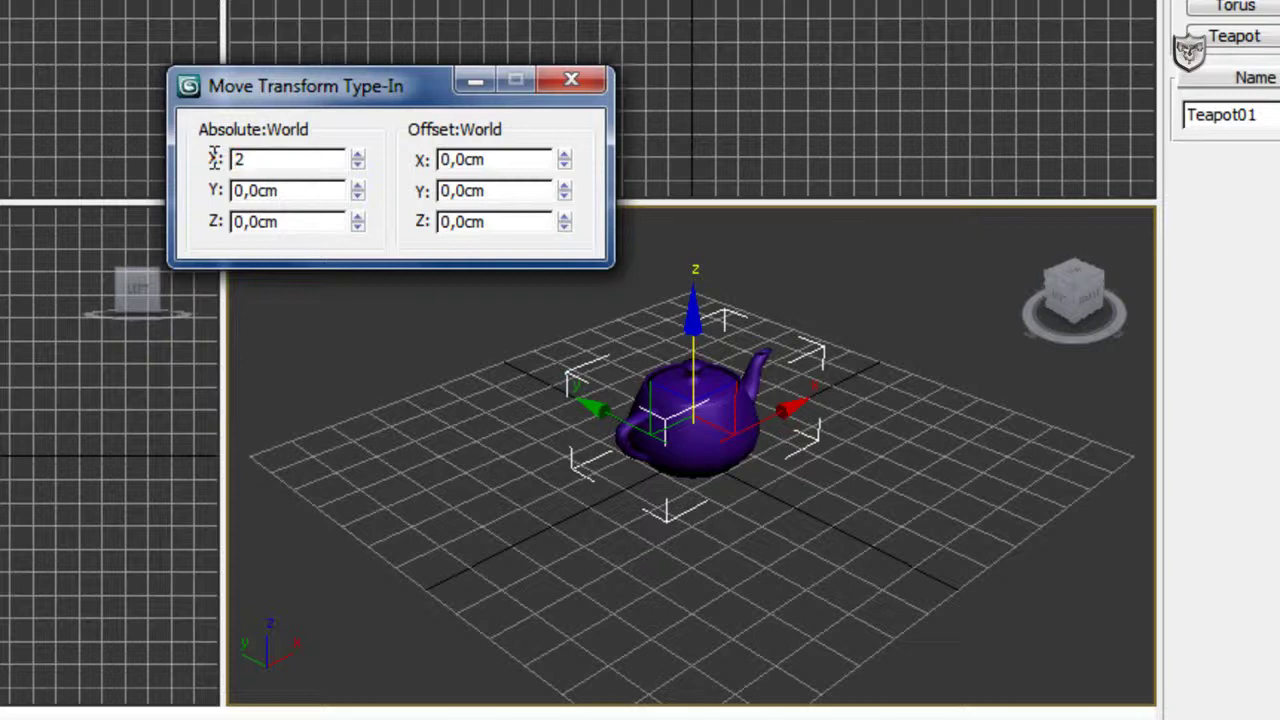
type("00")
key("Return")
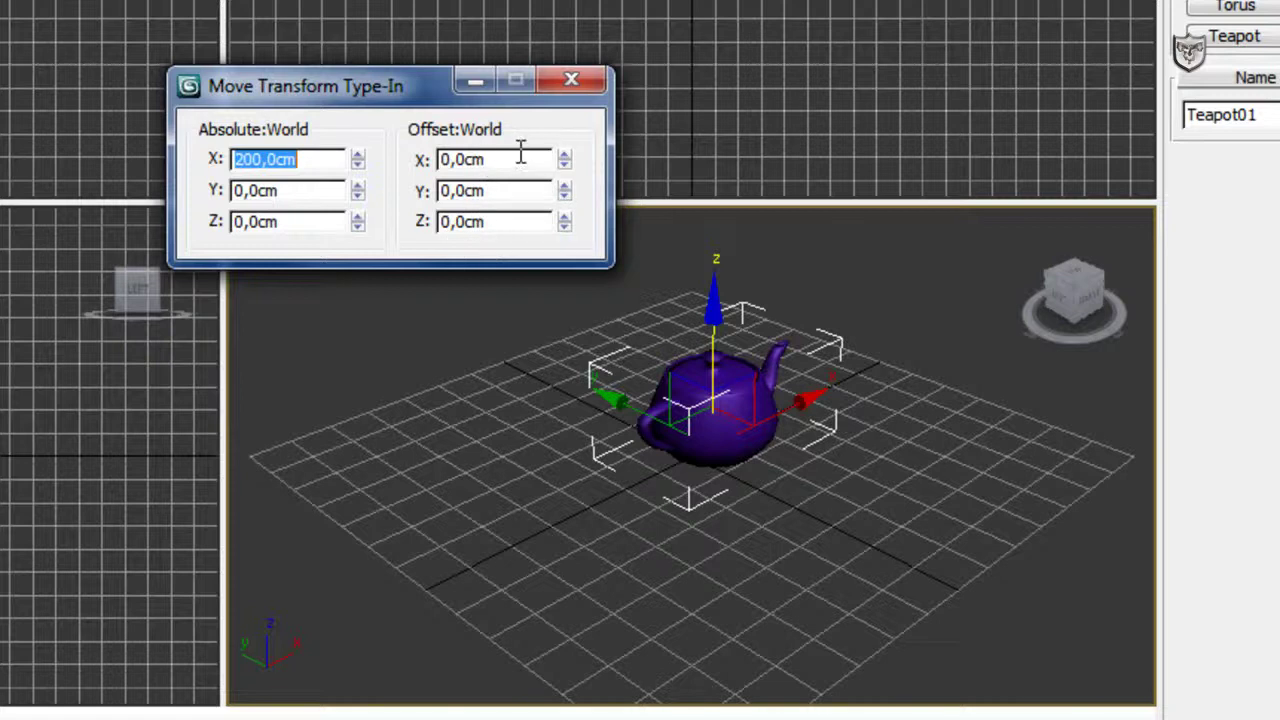
Offset the teapot by 150 cm along world X and close the Move Transform Type-In
left_click_drag(513, 162, 425, 160)
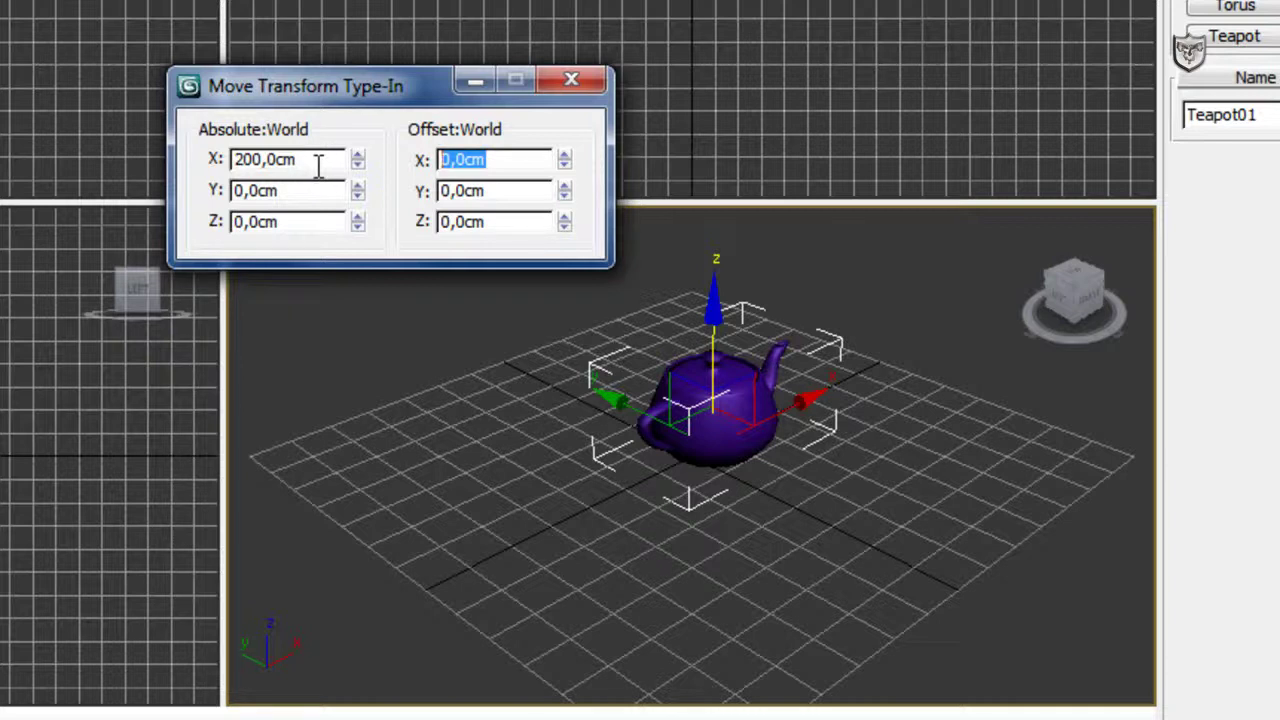
type("150")
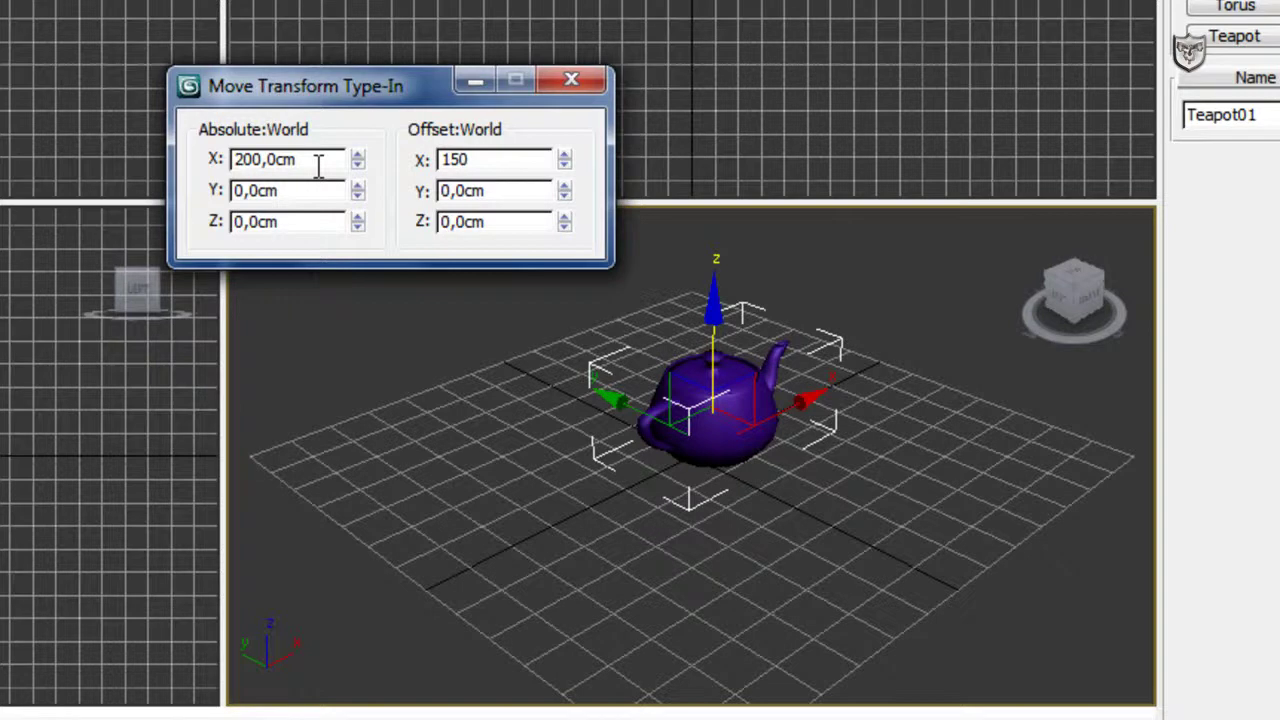
key("Return")
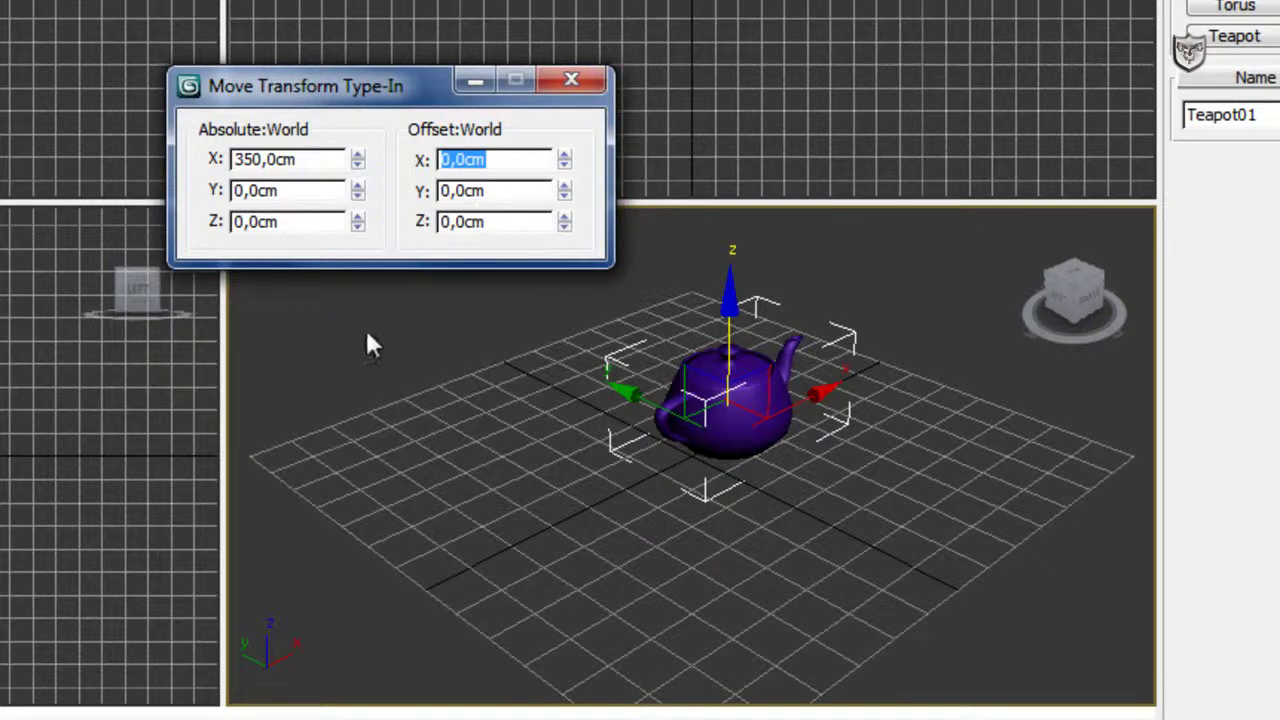
left_click(573, 80)
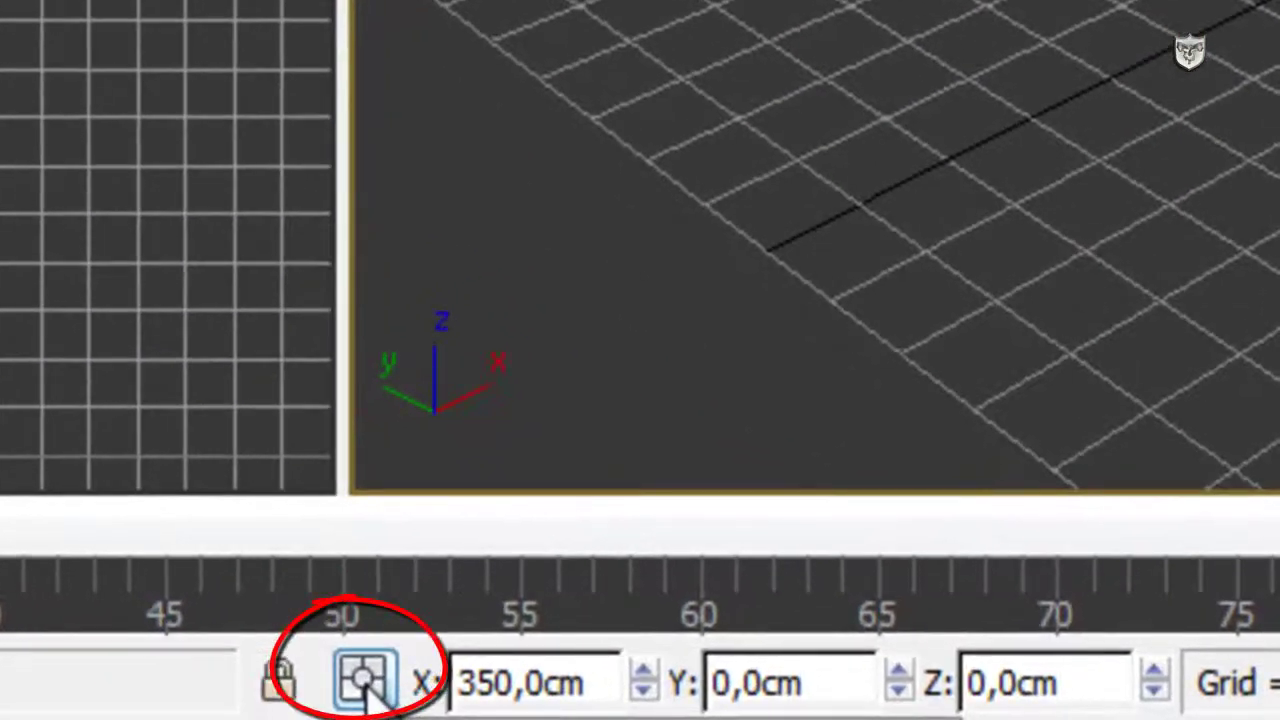
Switch the status bar's coordinate entry to offset mode and offset the teapot by 300 cm along Z
left_click(366, 682)
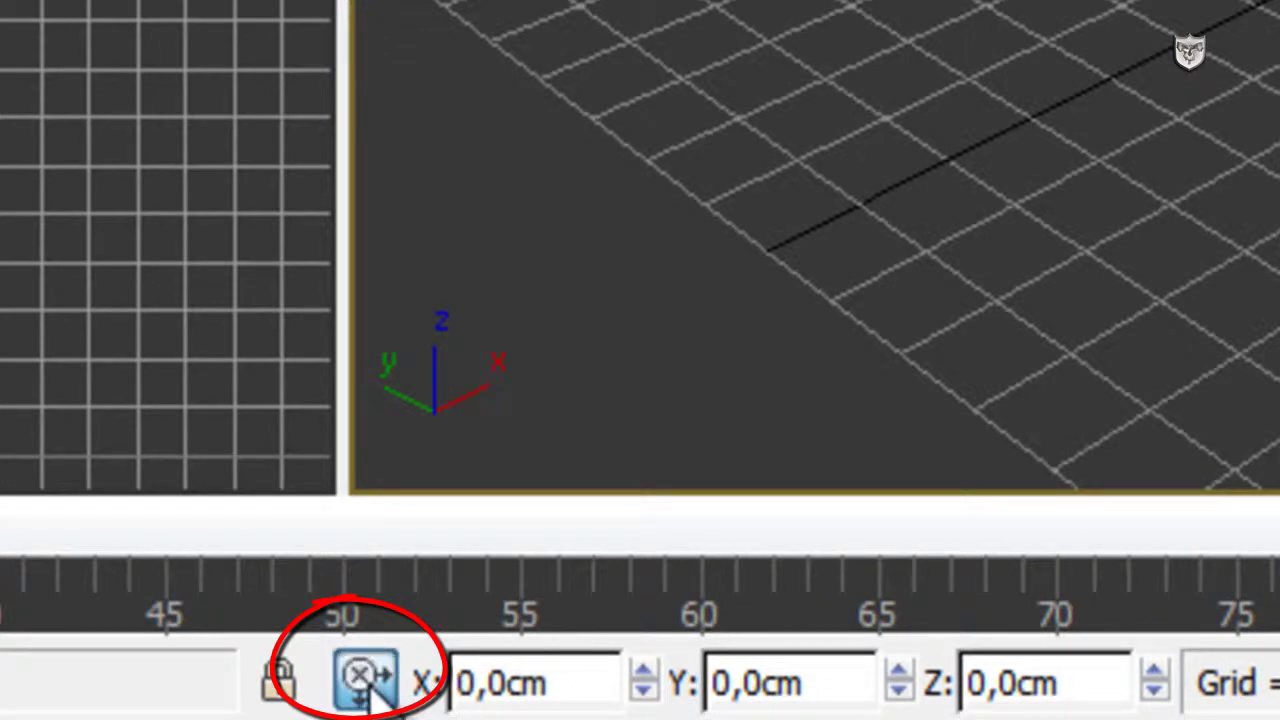
left_click(368, 684)
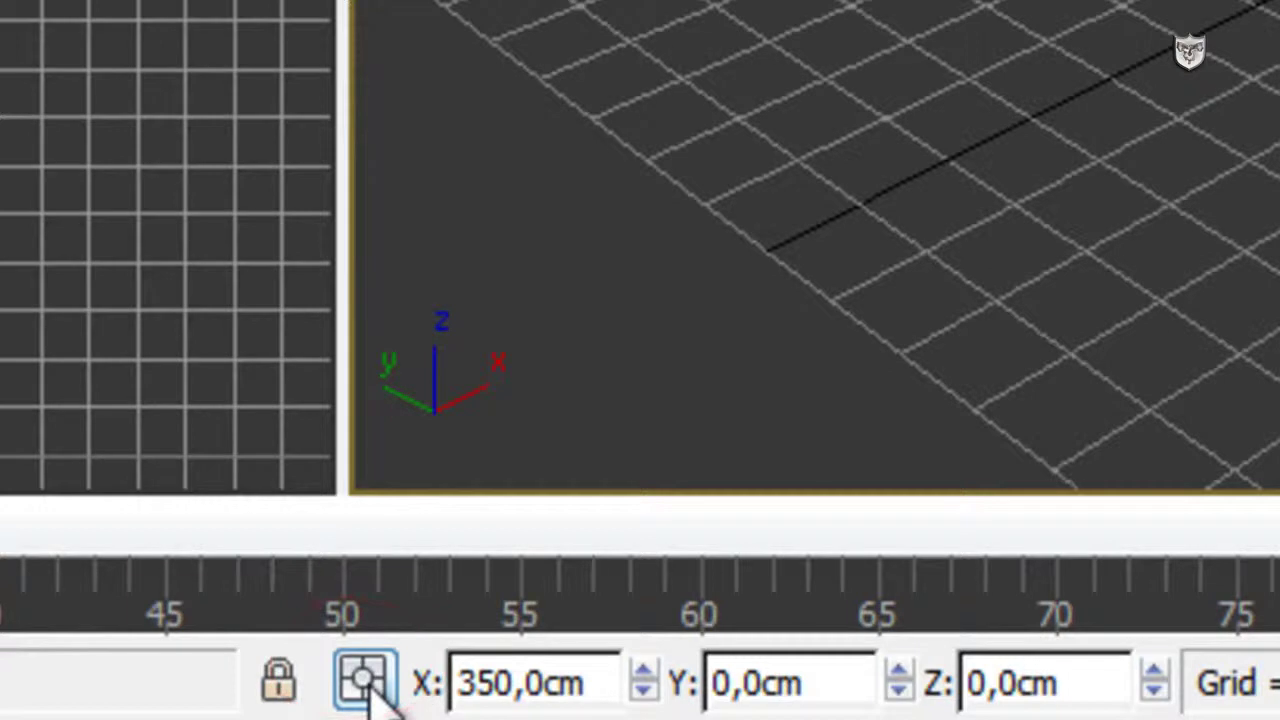
left_click(368, 683)
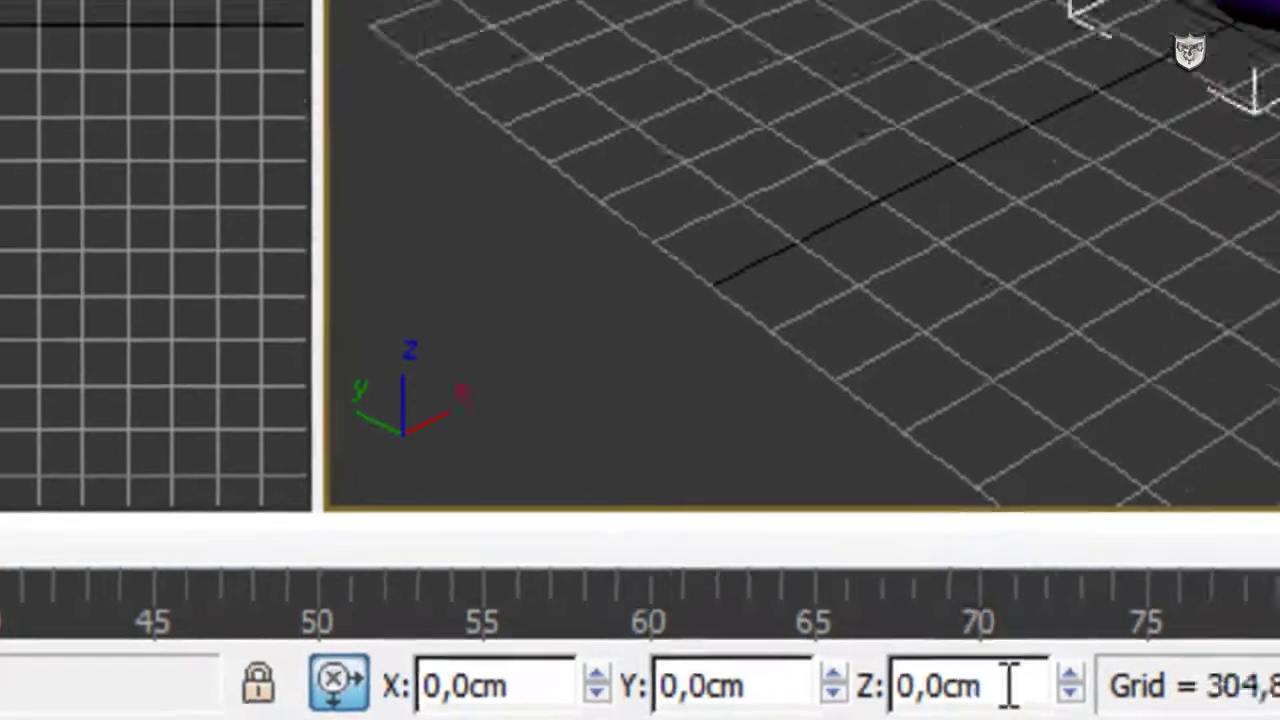
double_click(1040, 684)
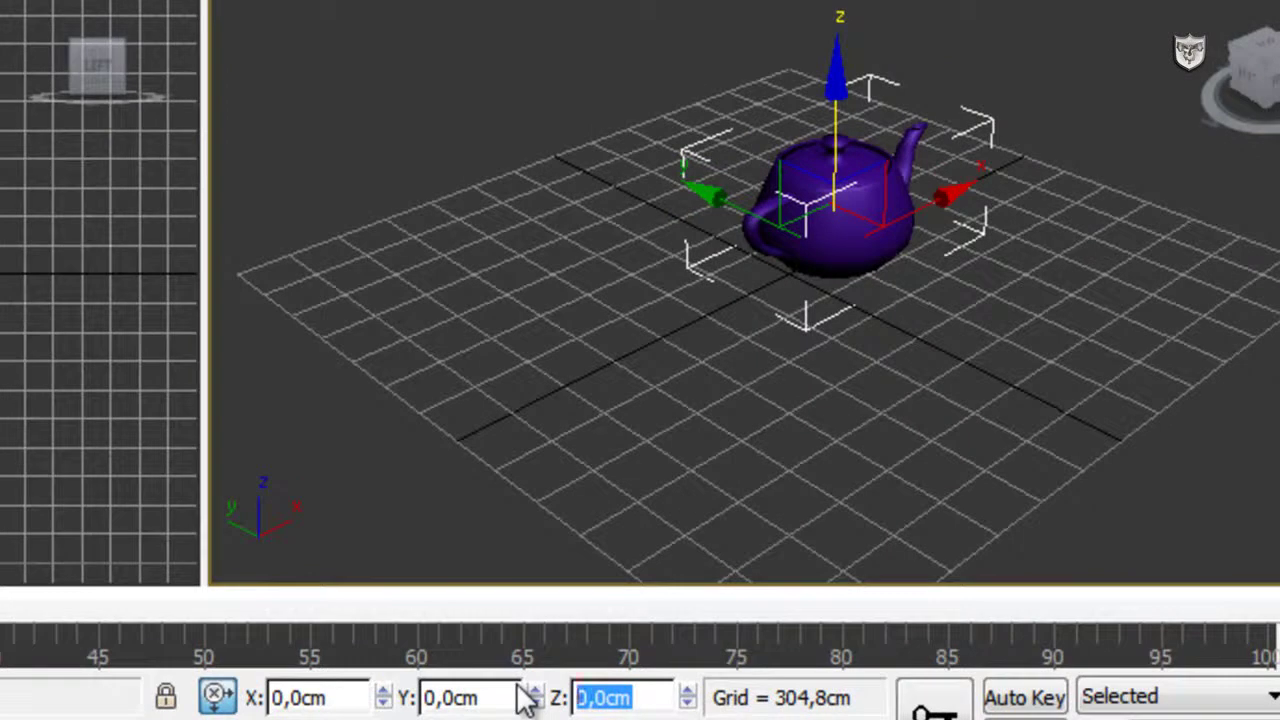
type("300")
key("Return")
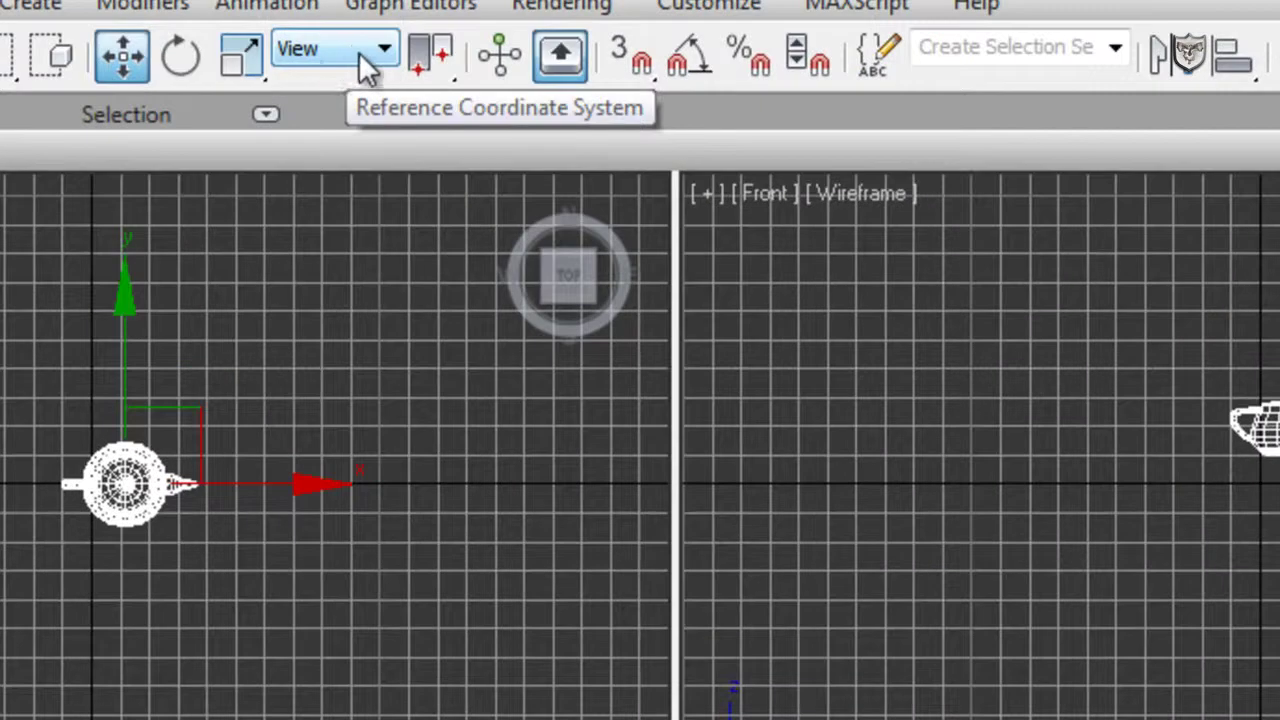
Review the Reference Coordinate System options and keep View selected
left_click(361, 58)
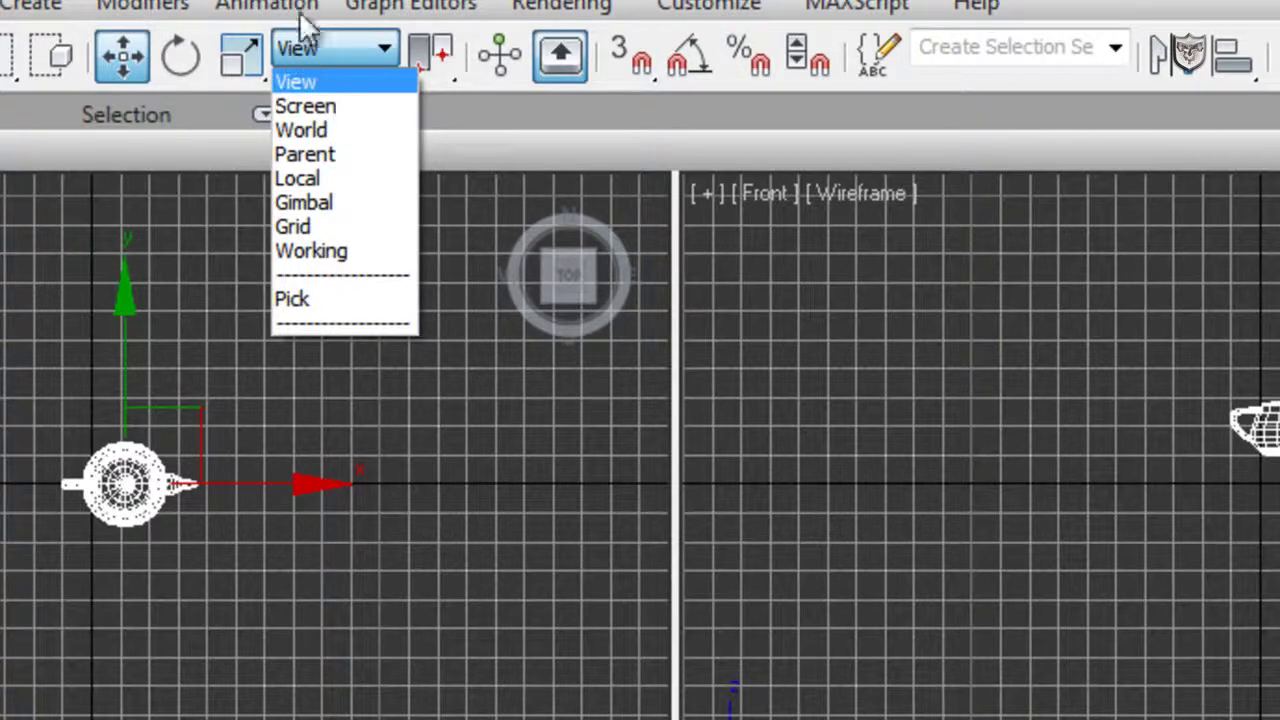
left_click(298, 80)
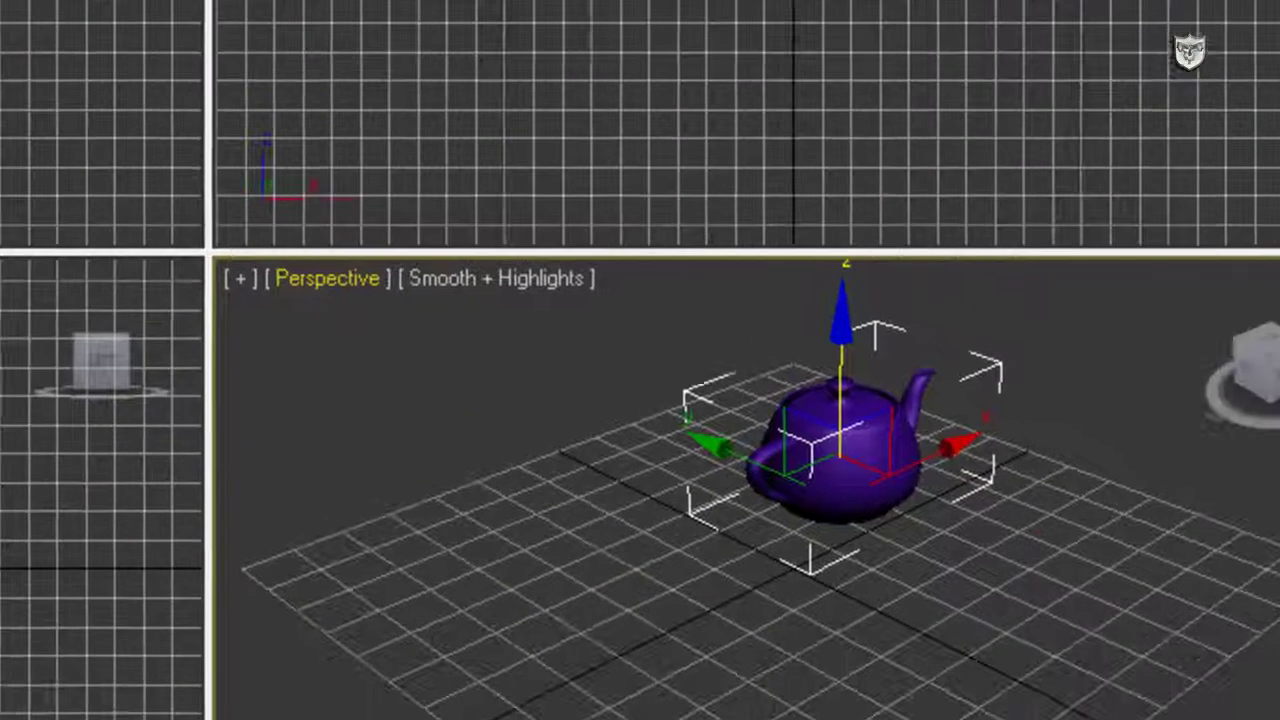
Tilt the teapot about its X axis and set the Move tool's reference coordinate system to Local
key("e")
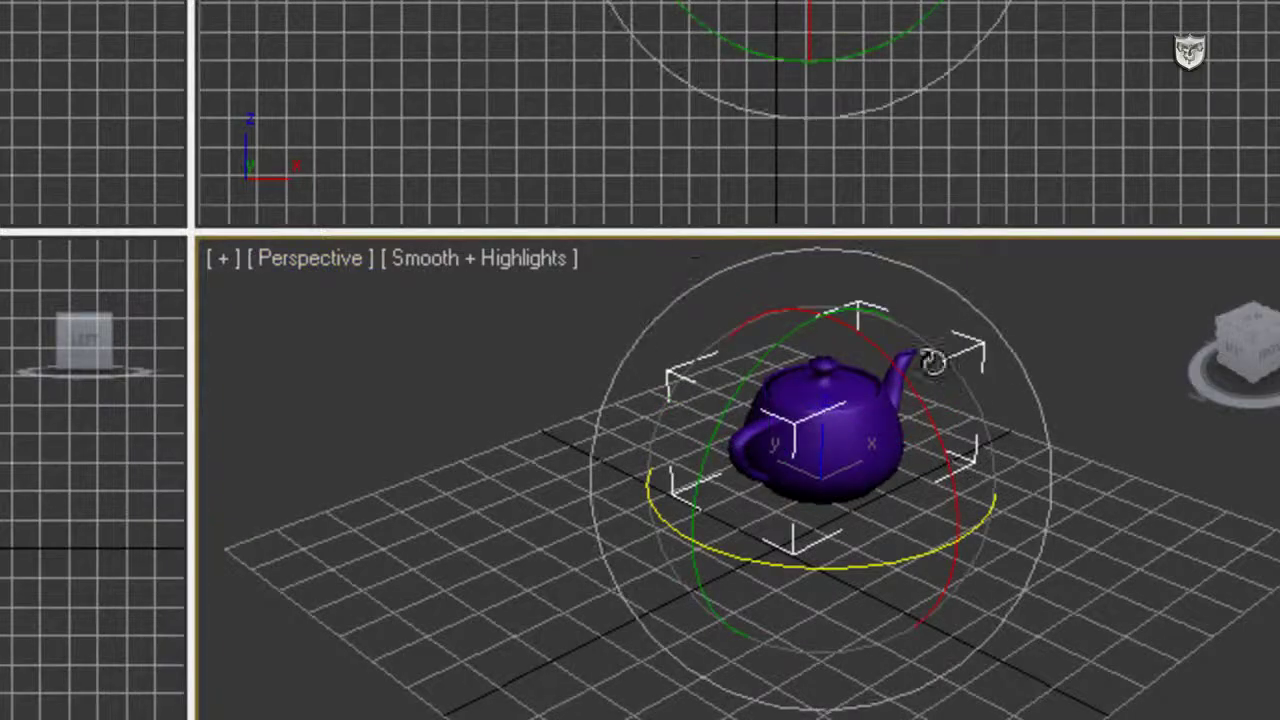
left_click_drag(932, 432, 949, 400)
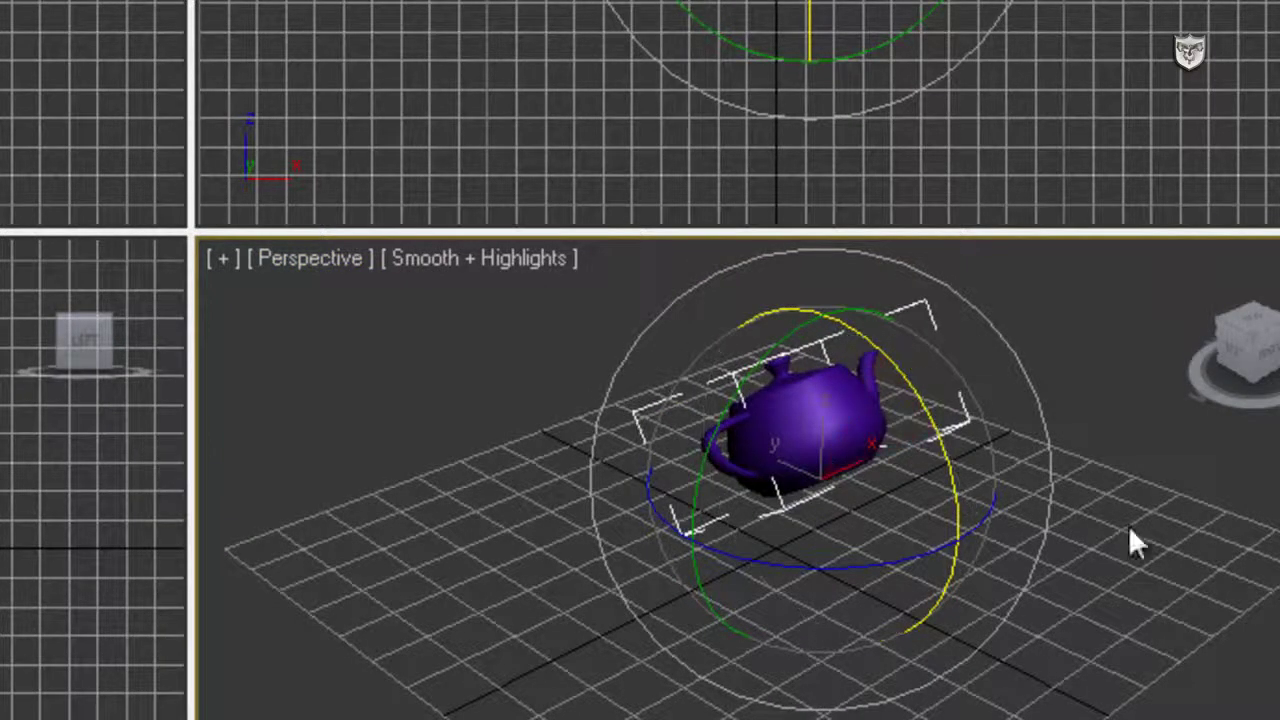
key("w")
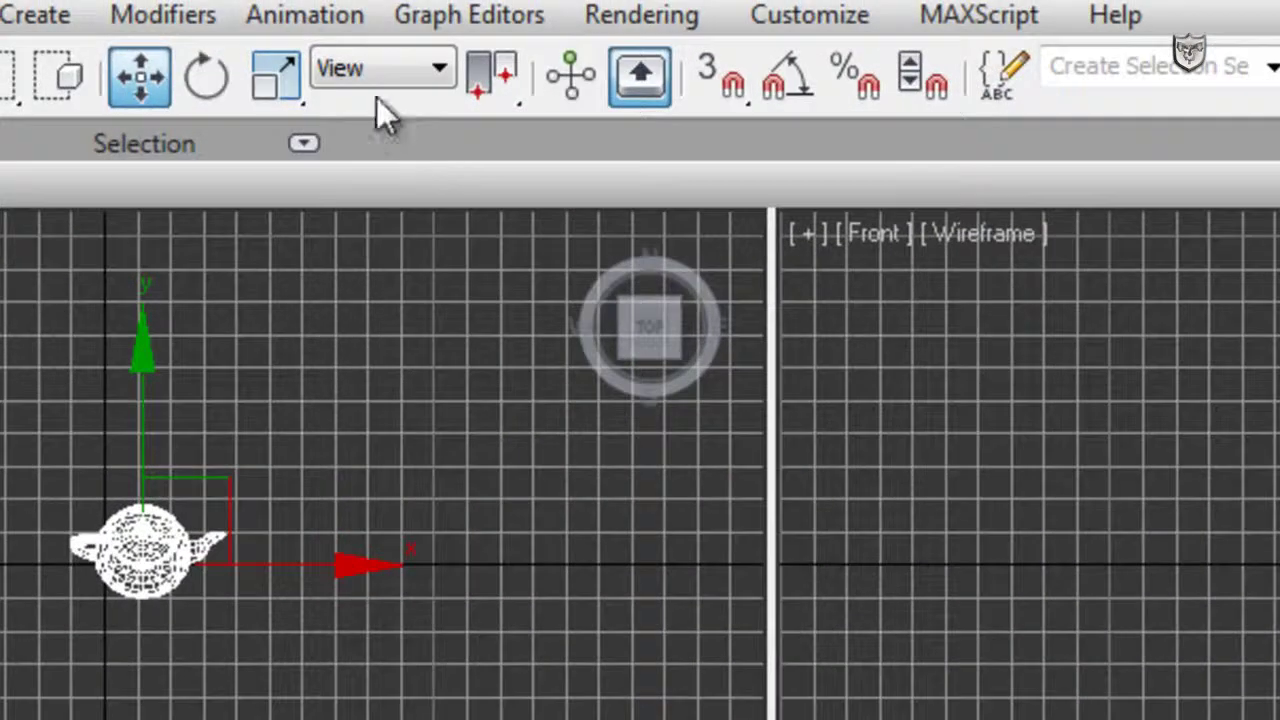
left_click(396, 77)
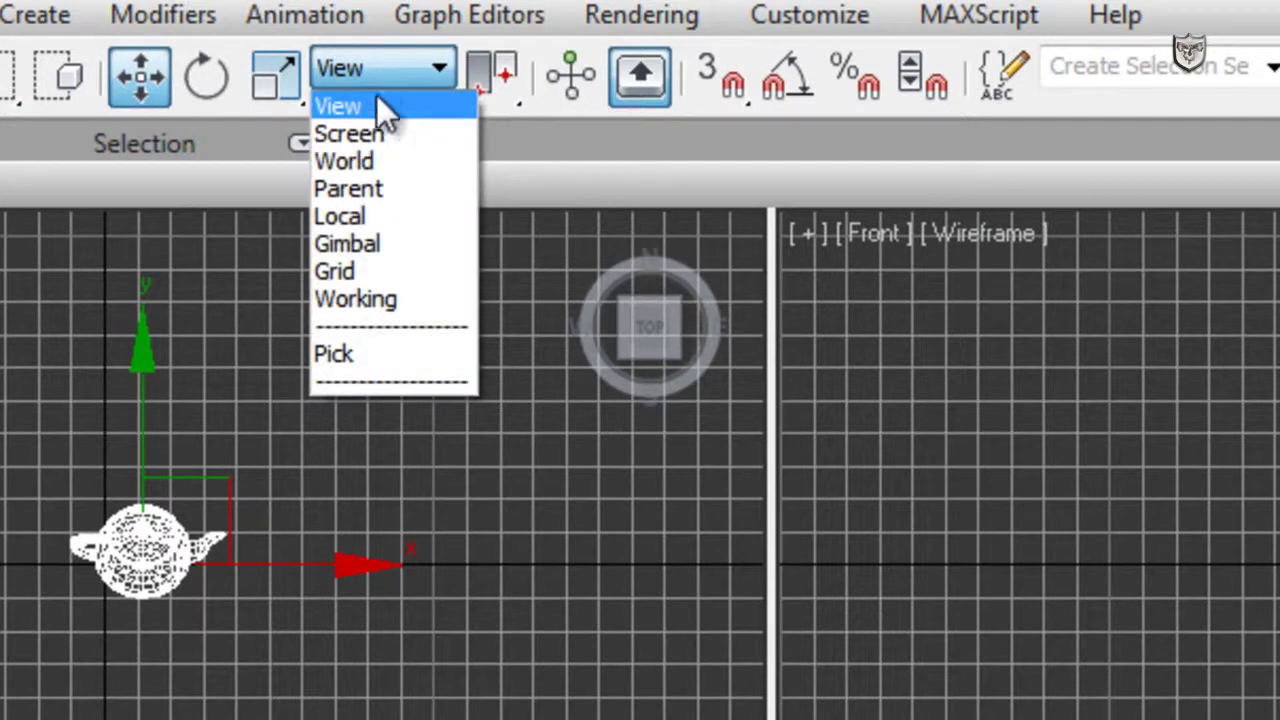
left_click(374, 217)
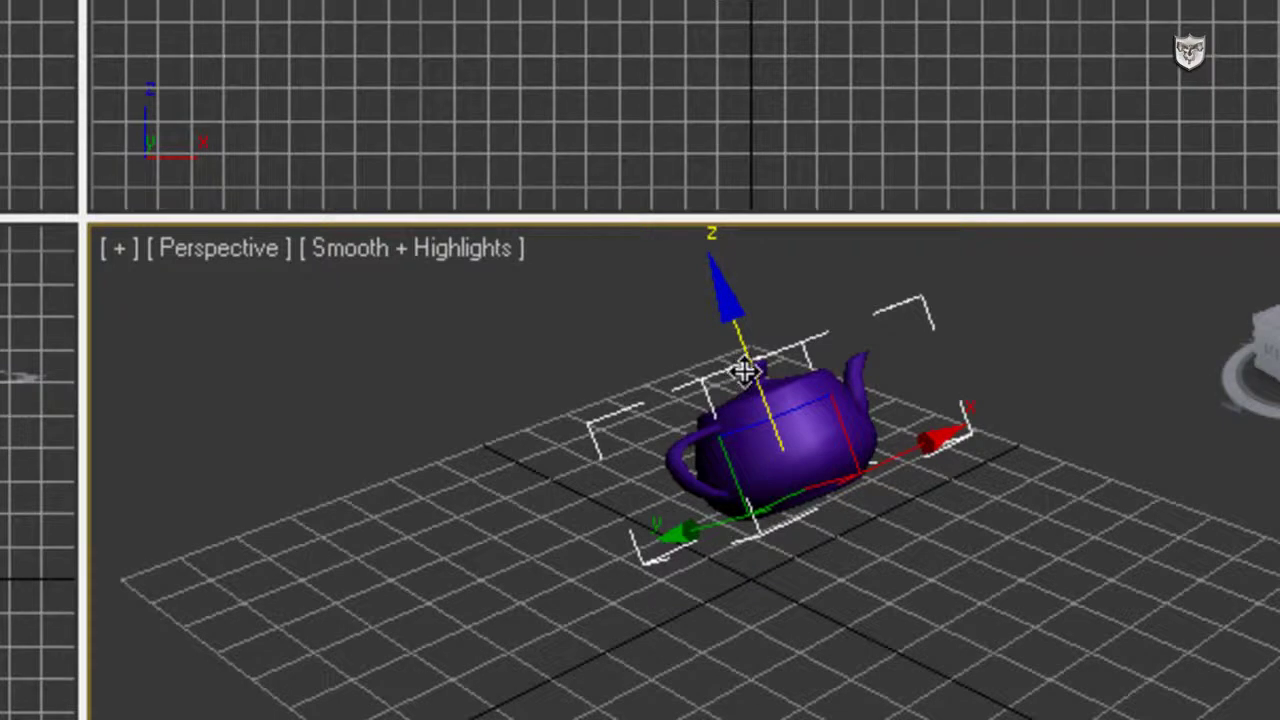
Move the teapot in Perspective along its tilted local Z axis and in its local XY plane
left_click_drag(750, 365, 800, 391)
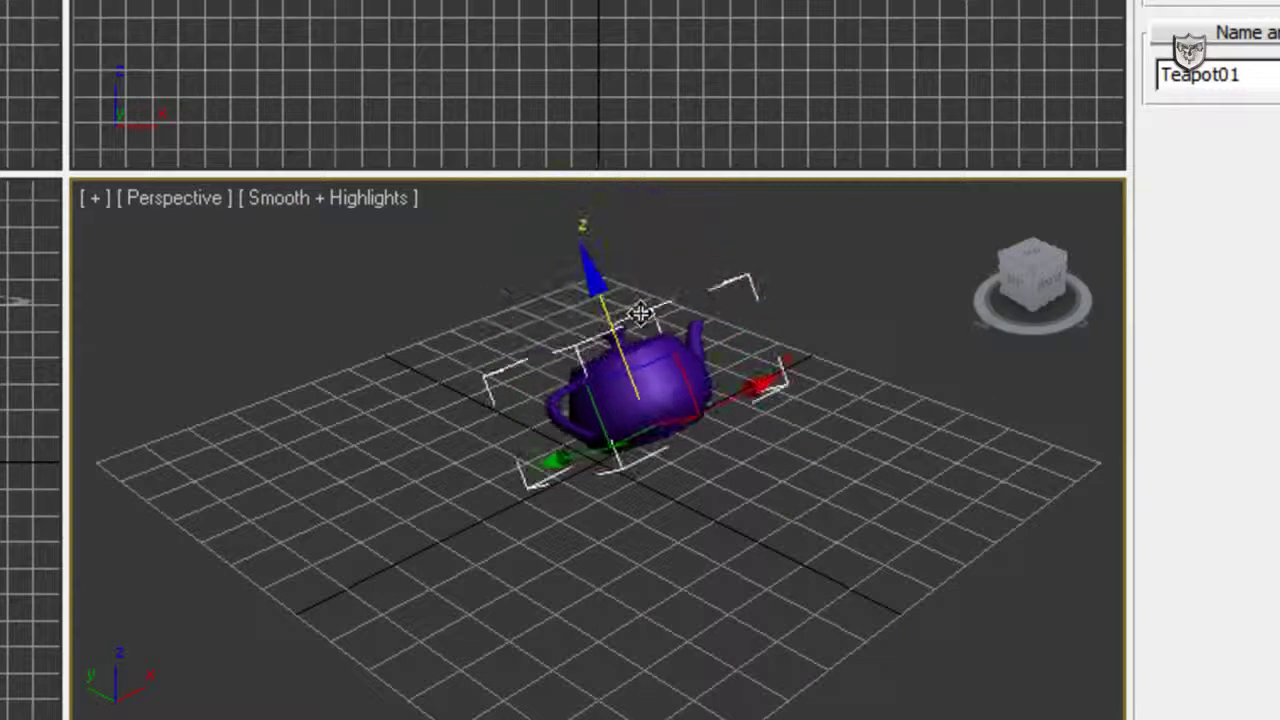
left_click_drag(640, 313, 580, 243)
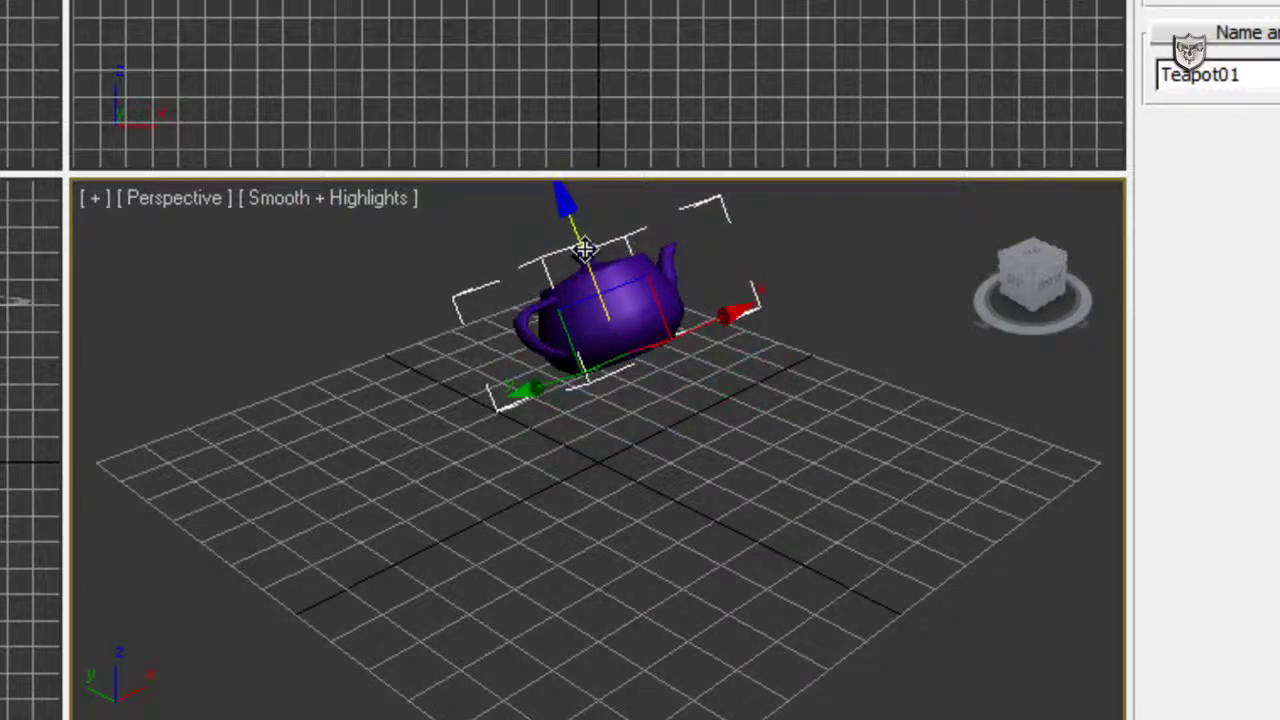
left_click_drag(562, 392, 743, 437)
left_click_drag(711, 344, 709, 386)
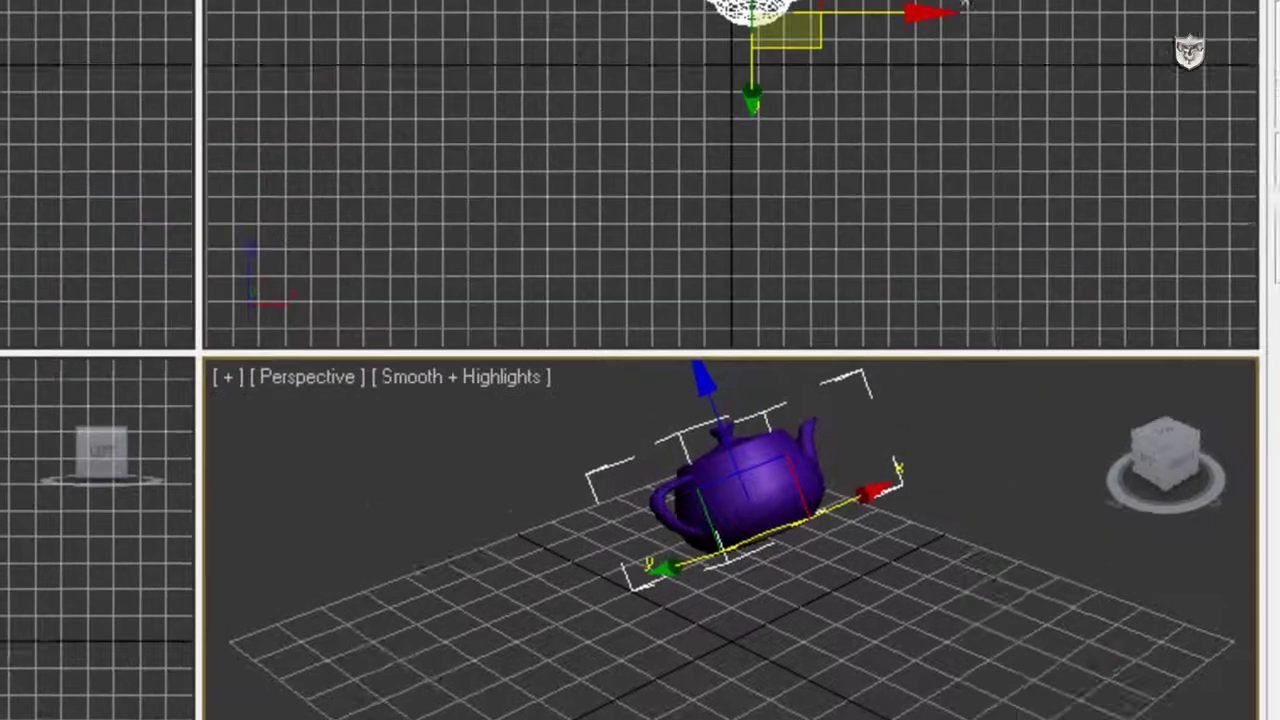
Set the reference coordinate system to Screen and move the teapot along the screen axes in Perspective
left_click(192, 30)
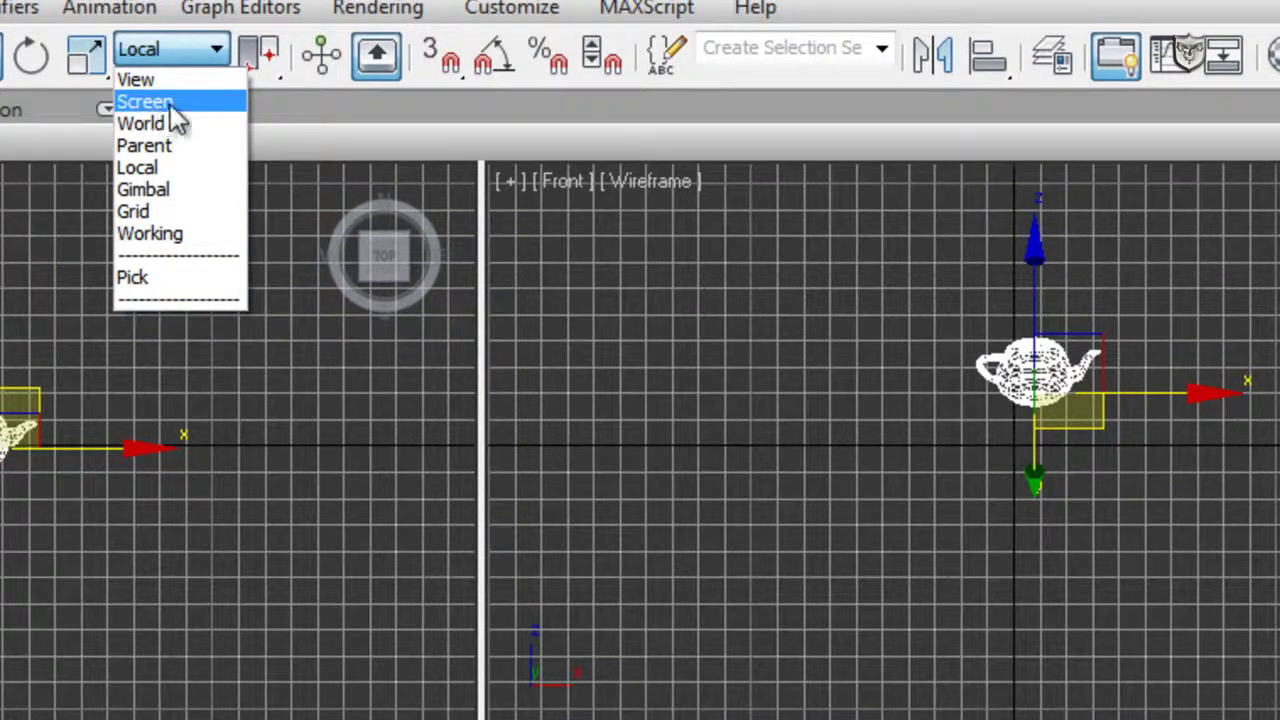
left_click(170, 104)
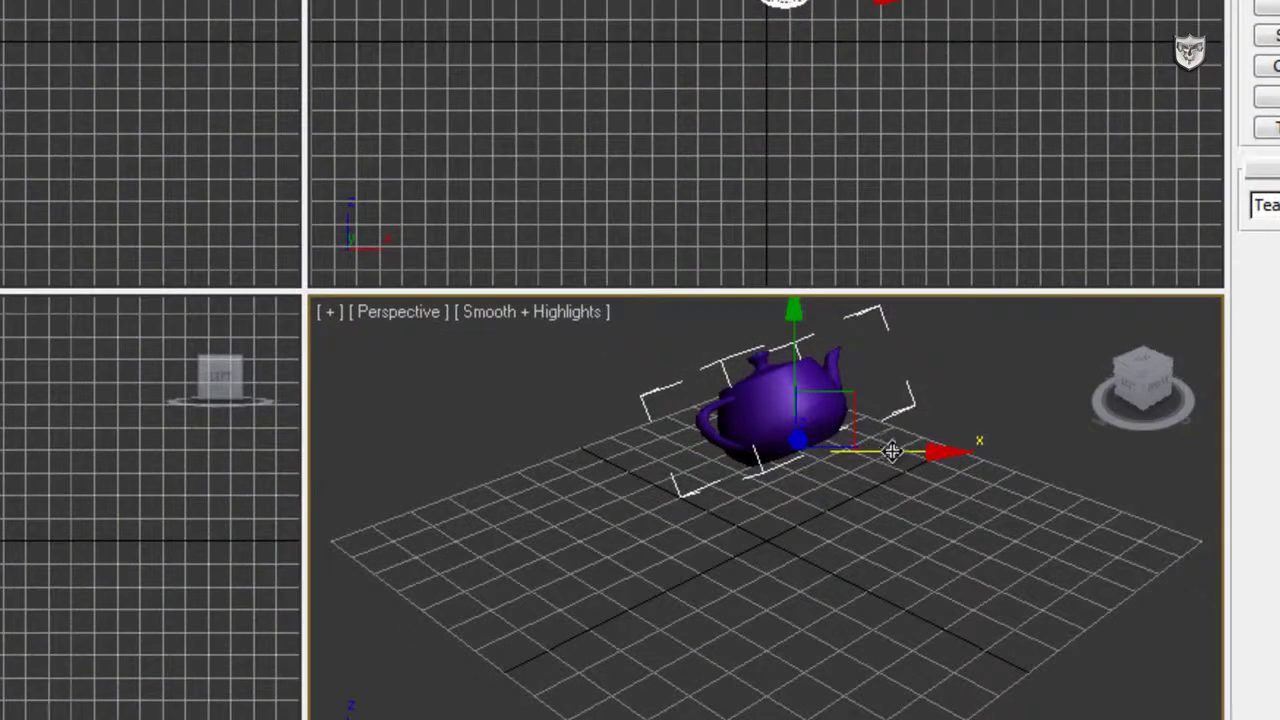
left_click_drag(891, 451, 846, 486)
left_click_drag(732, 372, 740, 418)
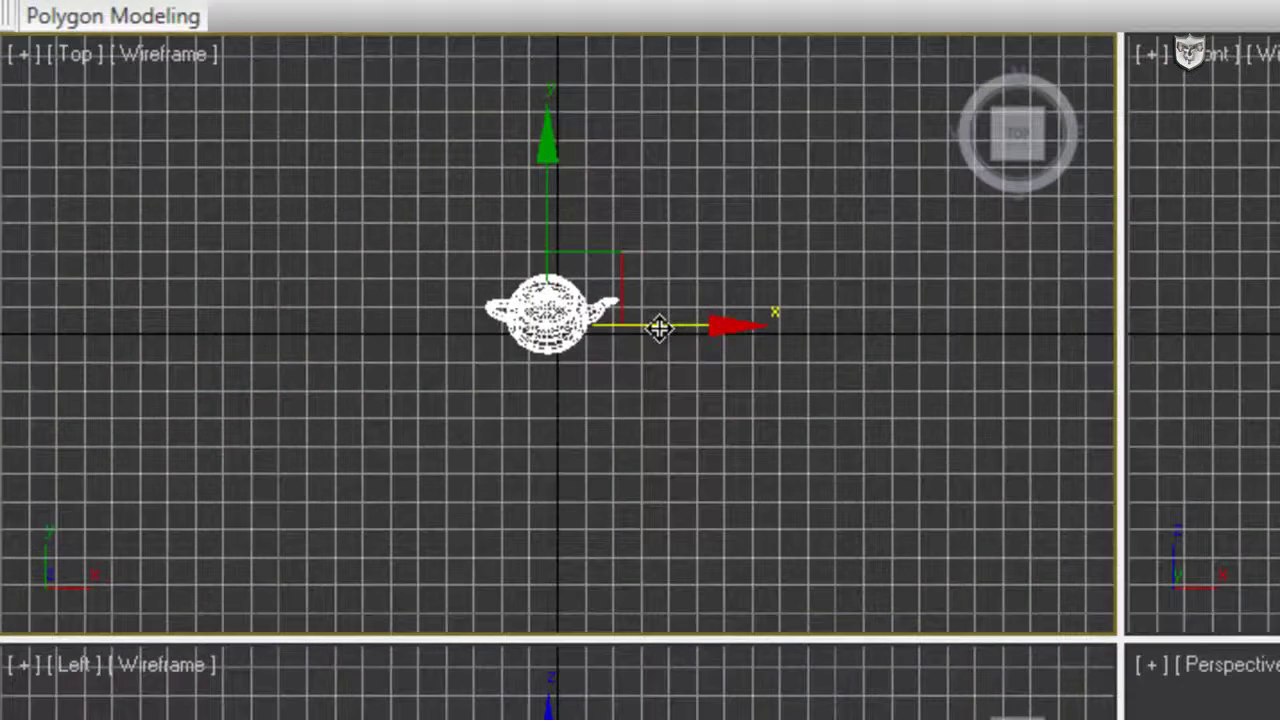
Move the teapot along the screen X and Y axes in the Top viewport
left_click_drag(657, 329, 611, 327)
left_click_drag(500, 223, 509, 275)
left_click_drag(626, 374, 695, 405)
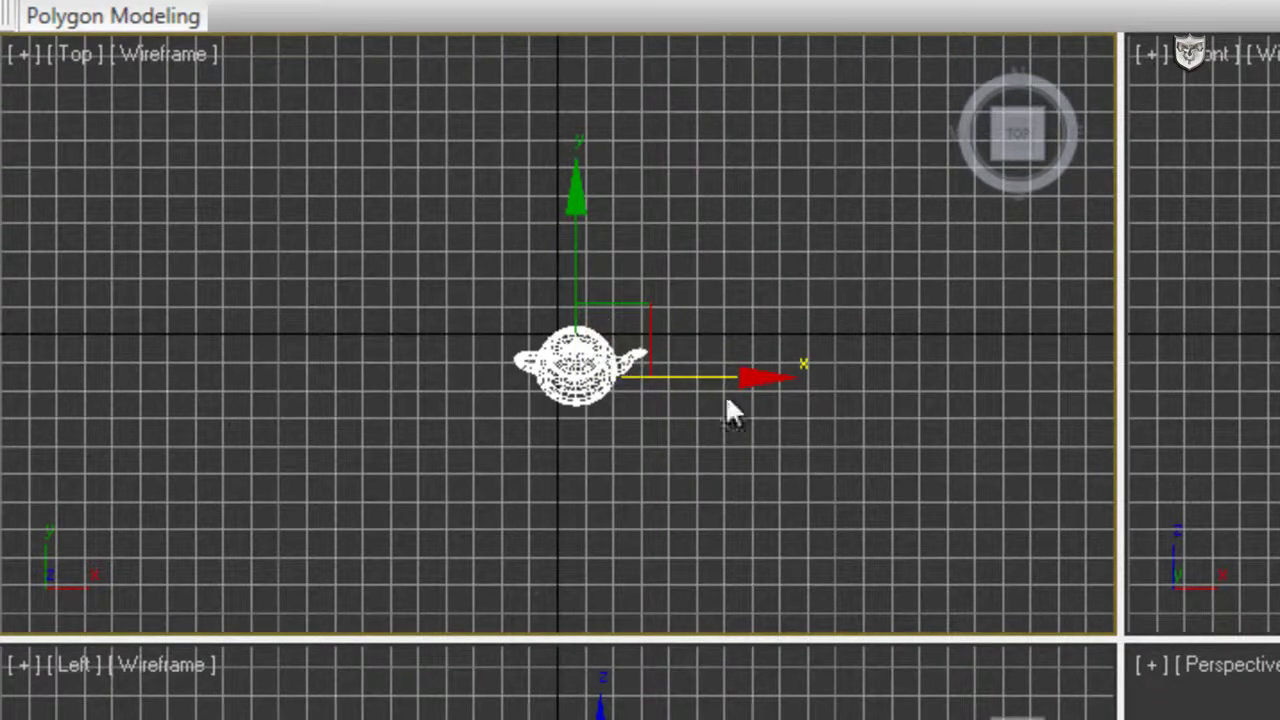
left_click_drag(694, 374, 655, 376)
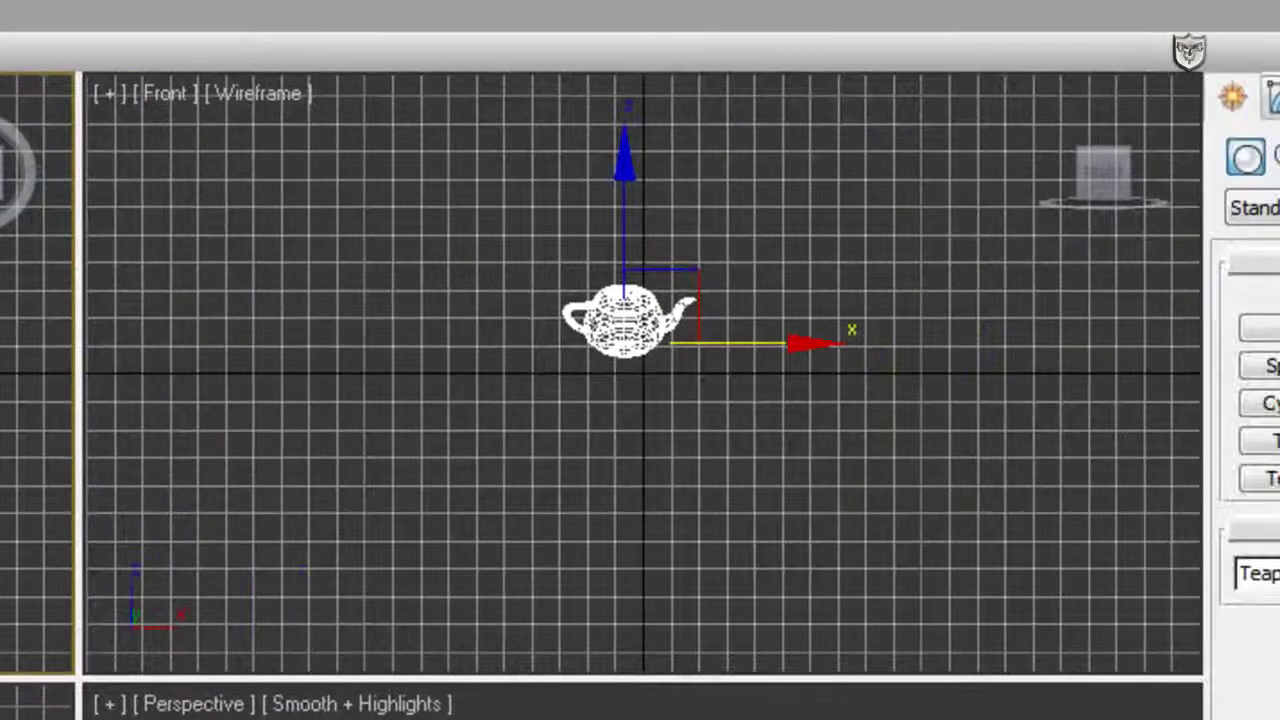
Set the reference coordinate system to Pick in Perspective and choose the tilted teapot as the reference object
right_click(643, 705)
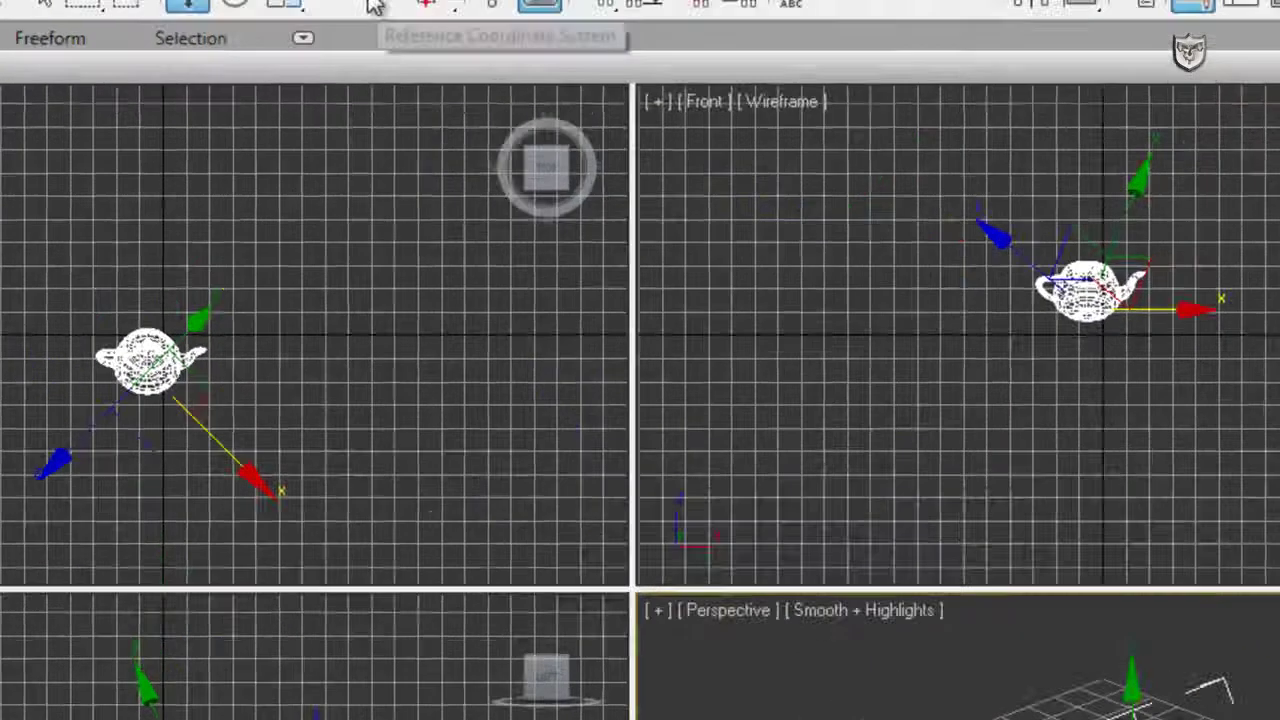
left_click(281, 0)
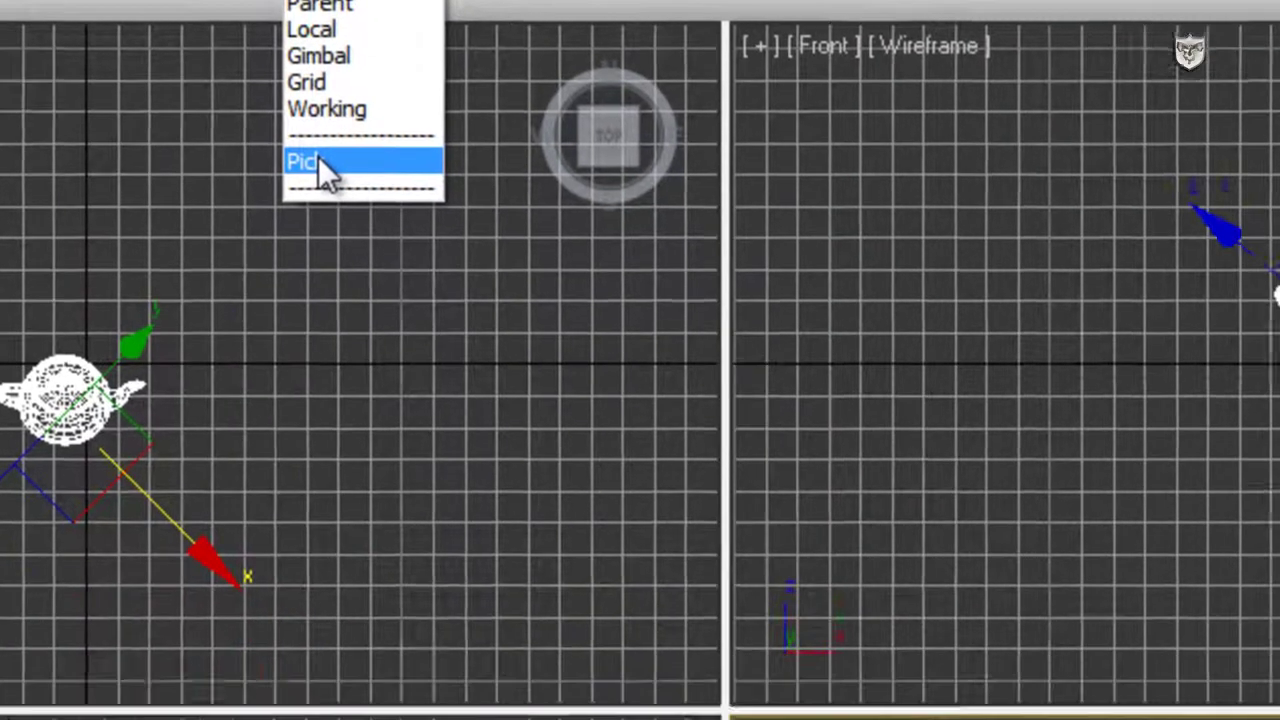
left_click(450, 285)
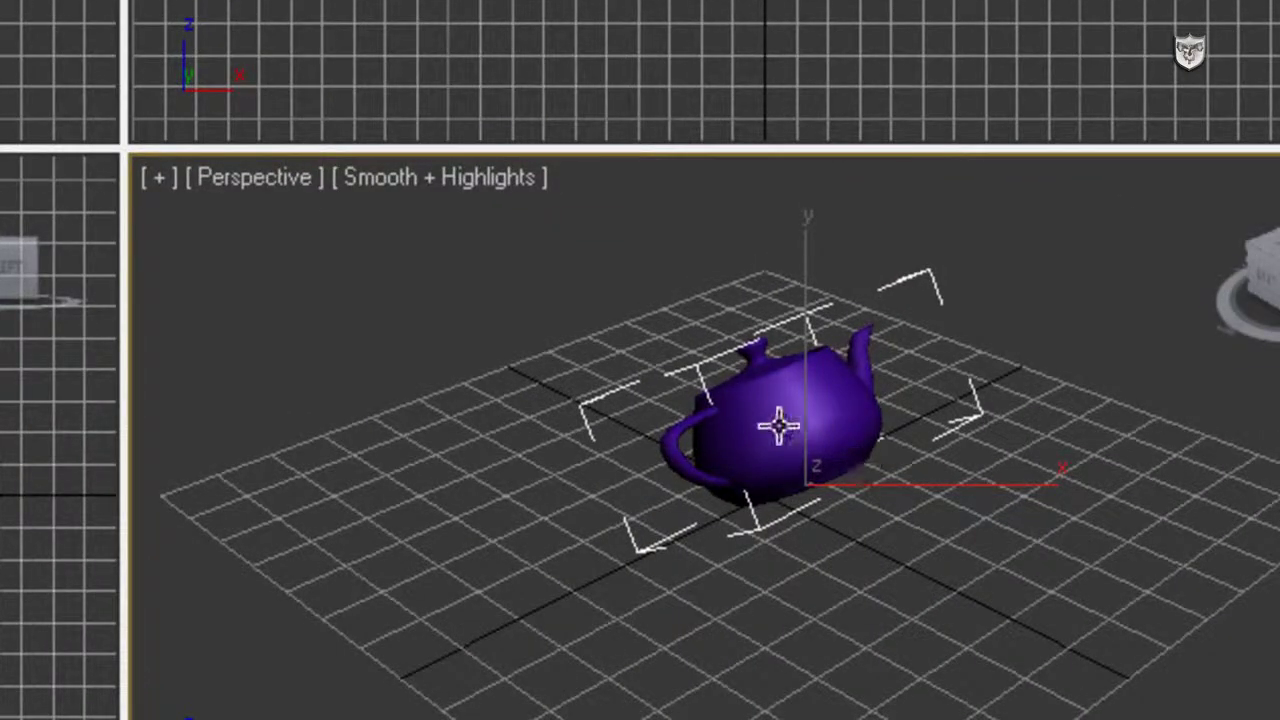
left_click(777, 415)
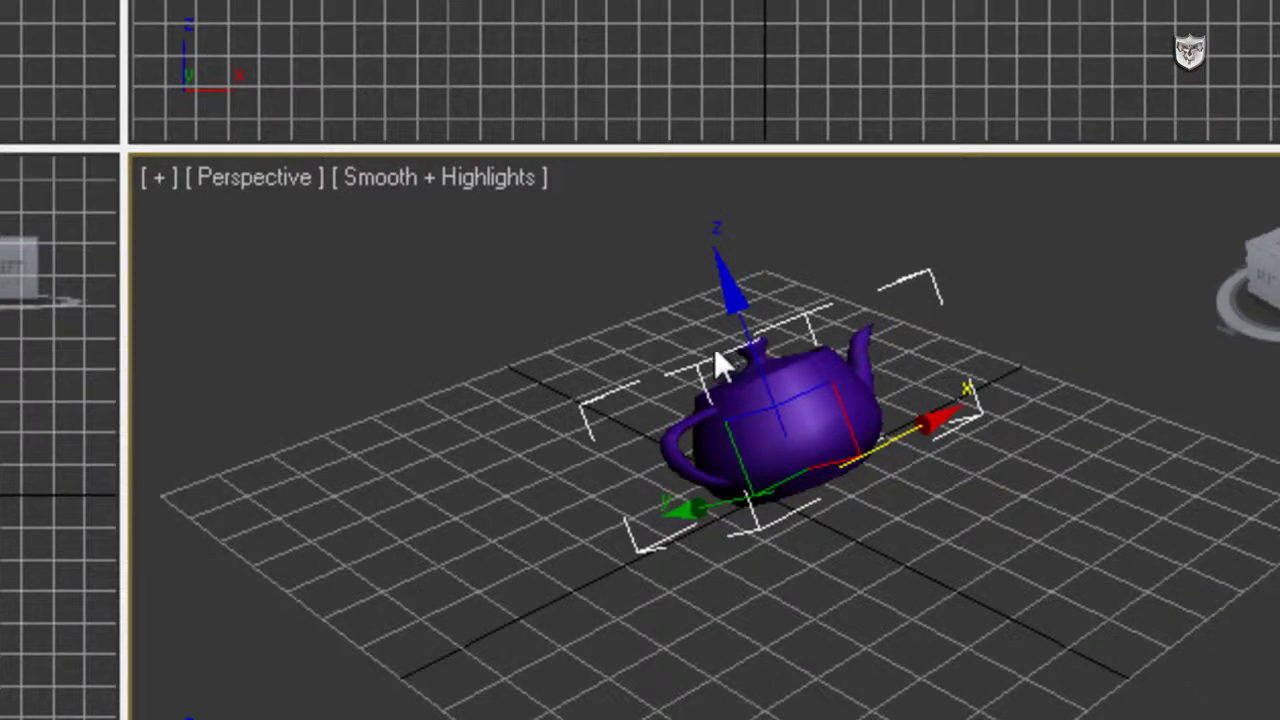
left_click_drag(757, 360, 720, 362)
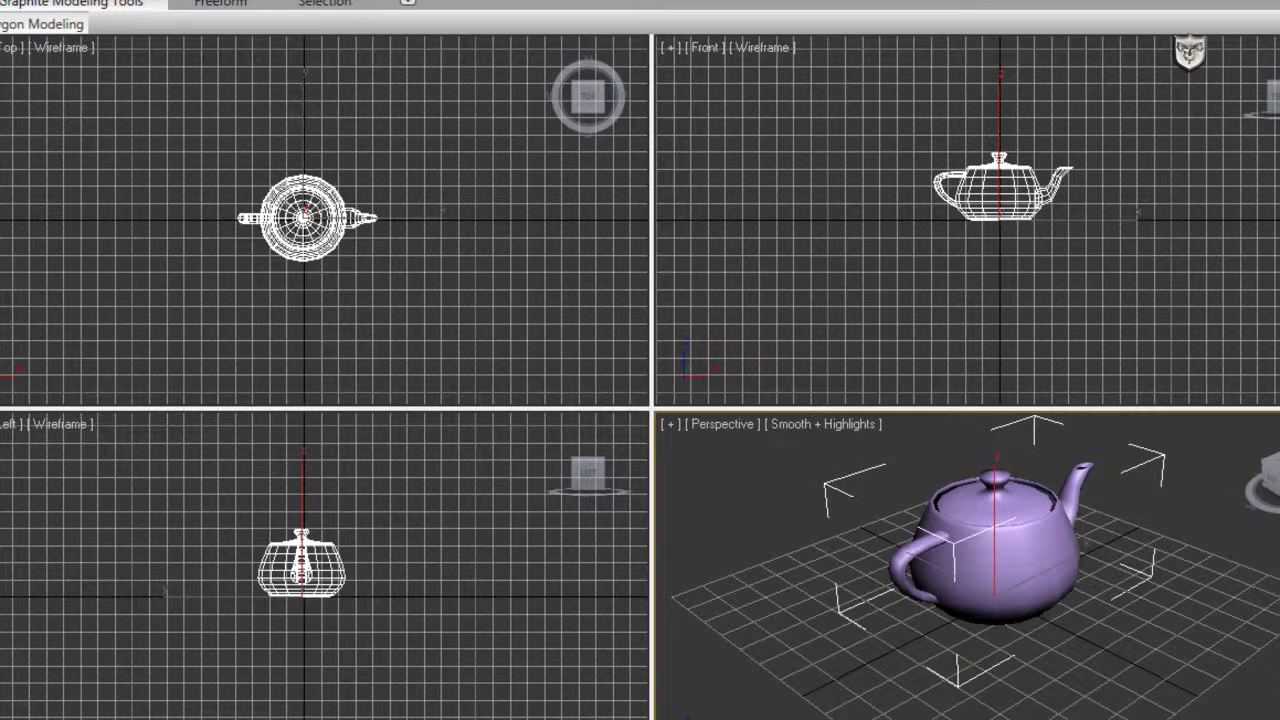
Try rotating the upright teapot about its X axis around its default pivot in Perspective
key("w")
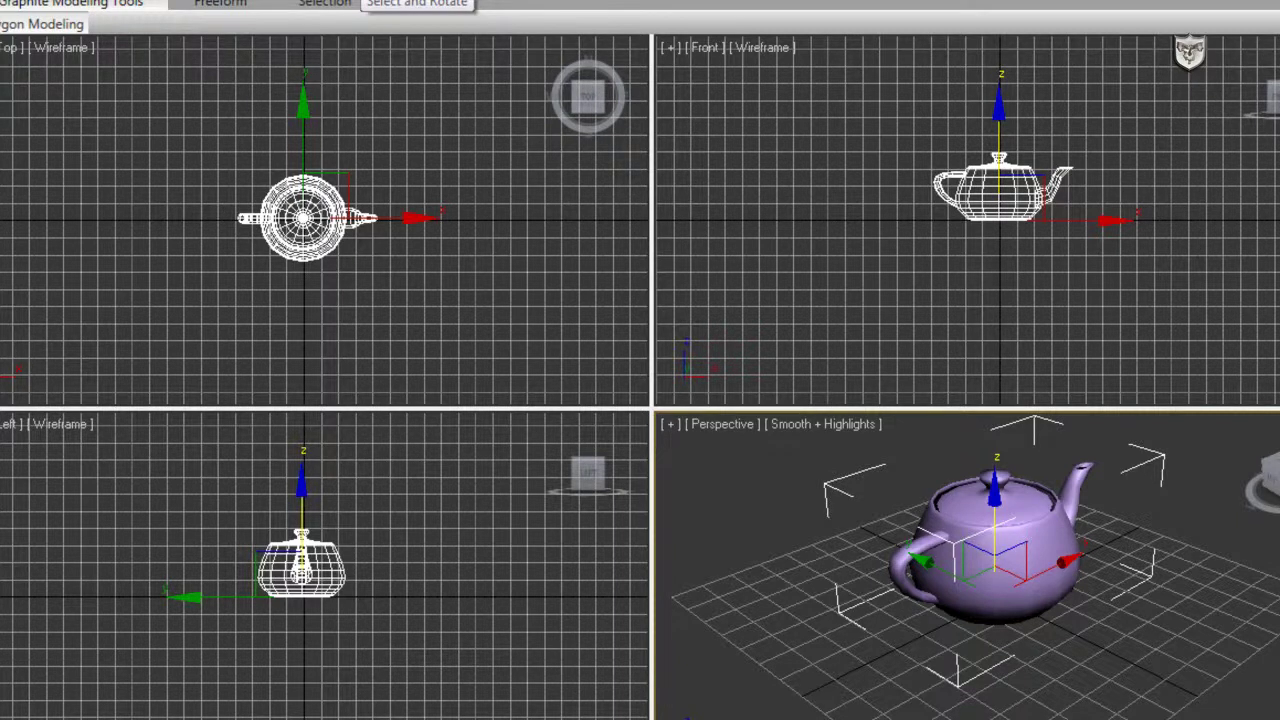
key("e")
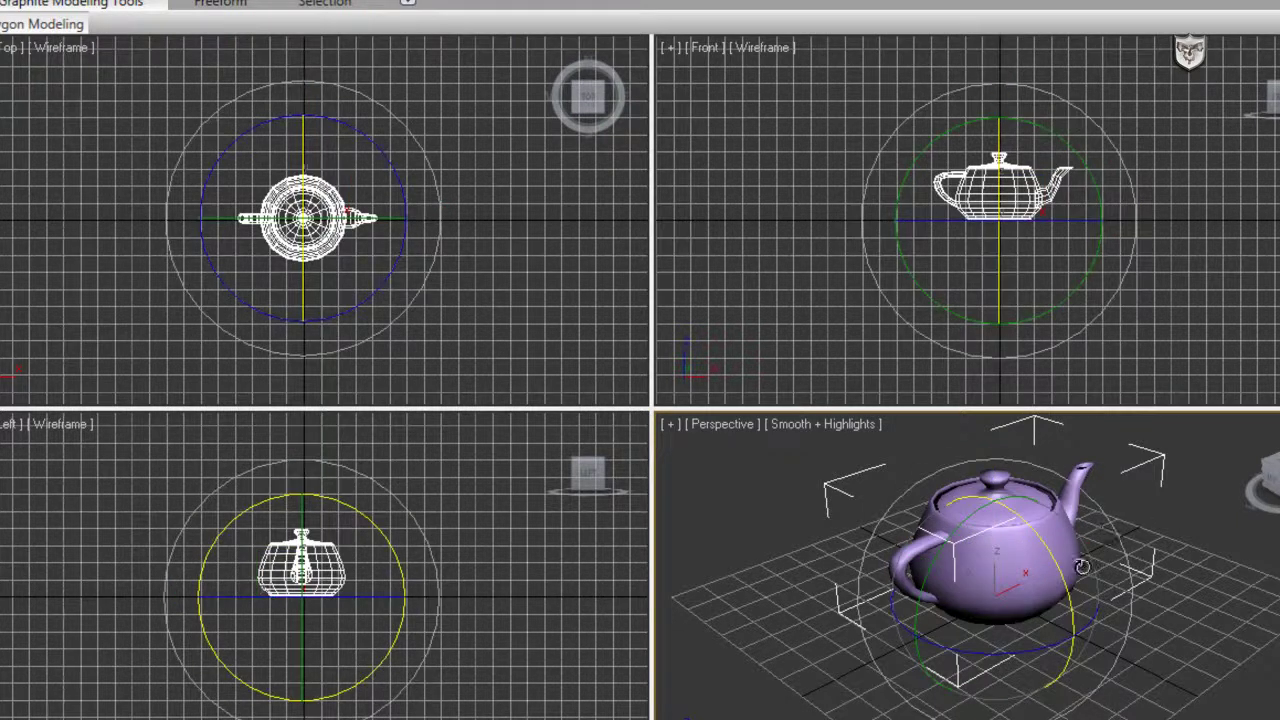
left_click_drag(1085, 565, 1032, 541)
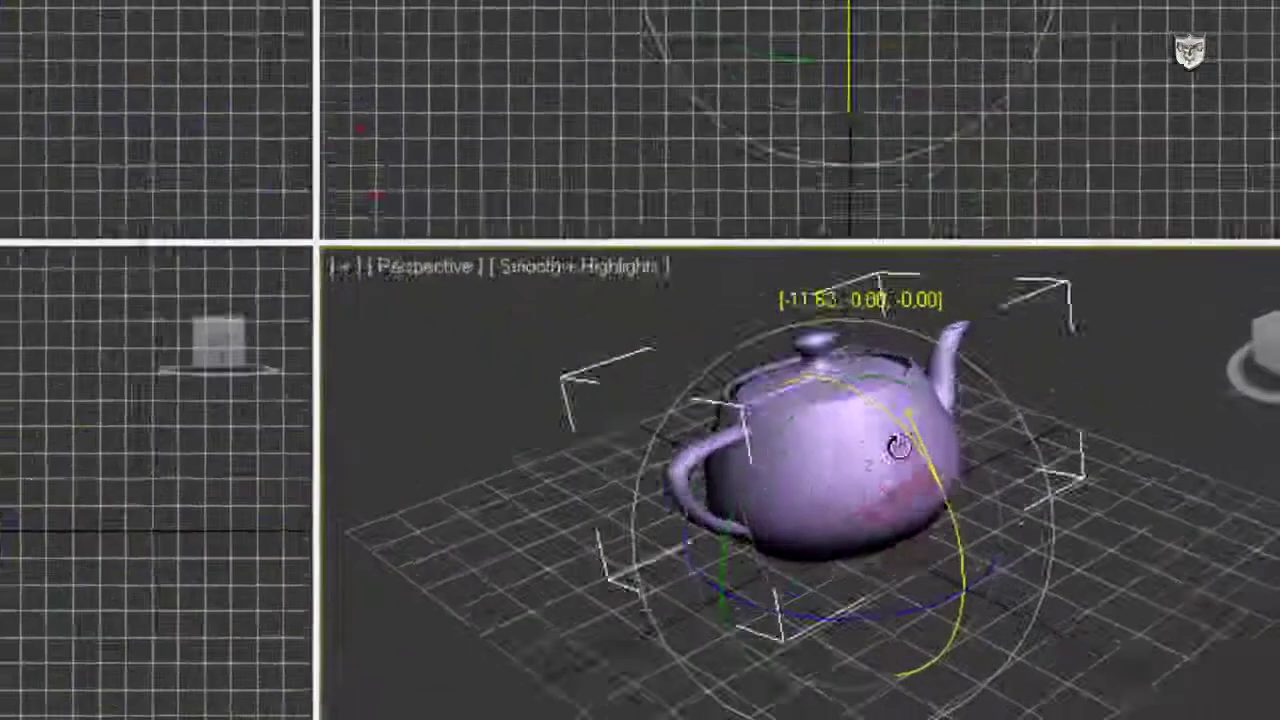
mouse_move(897, 447)
left_mouse_down()
mouse_move(788, 343)
mouse_move(908, 478)
mouse_move(863, 423)
mouse_move(903, 480)
mouse_move(894, 452)
left_mouse_up()
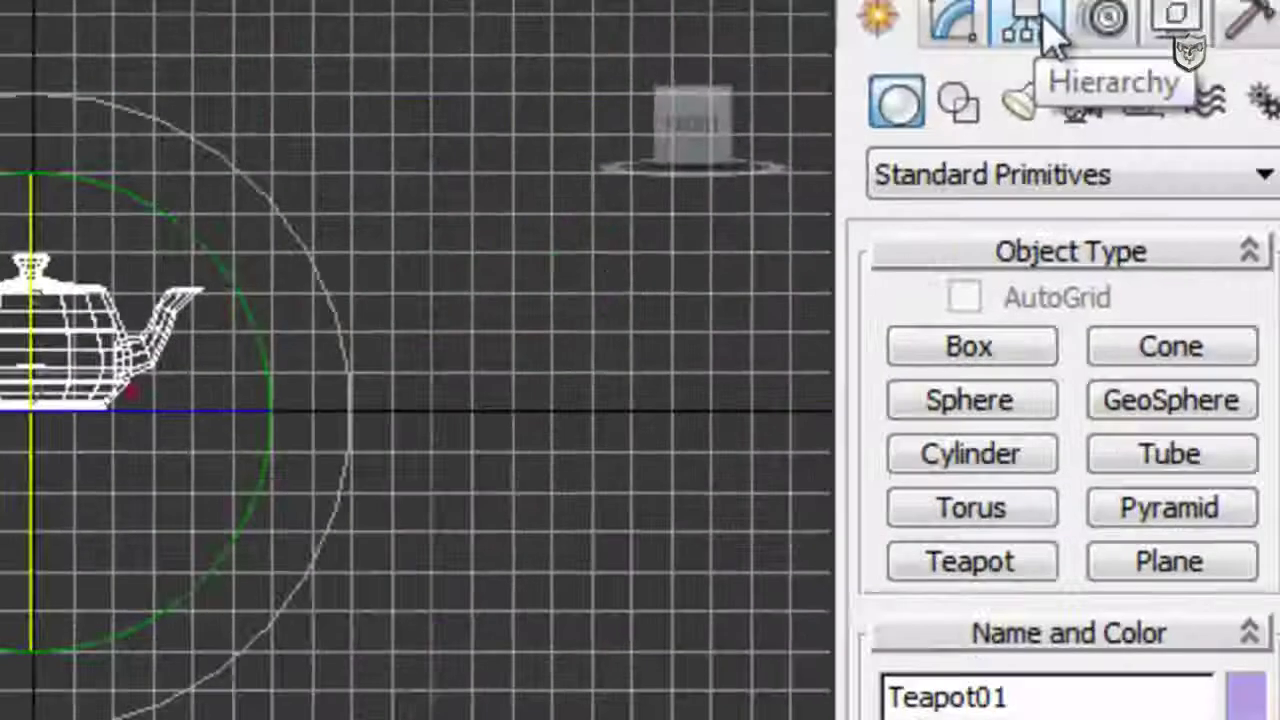
Using Affect Pivot Only, move the teapot's pivot along X and up to the spout tip, and end pivot editing
left_click(1006, 62)
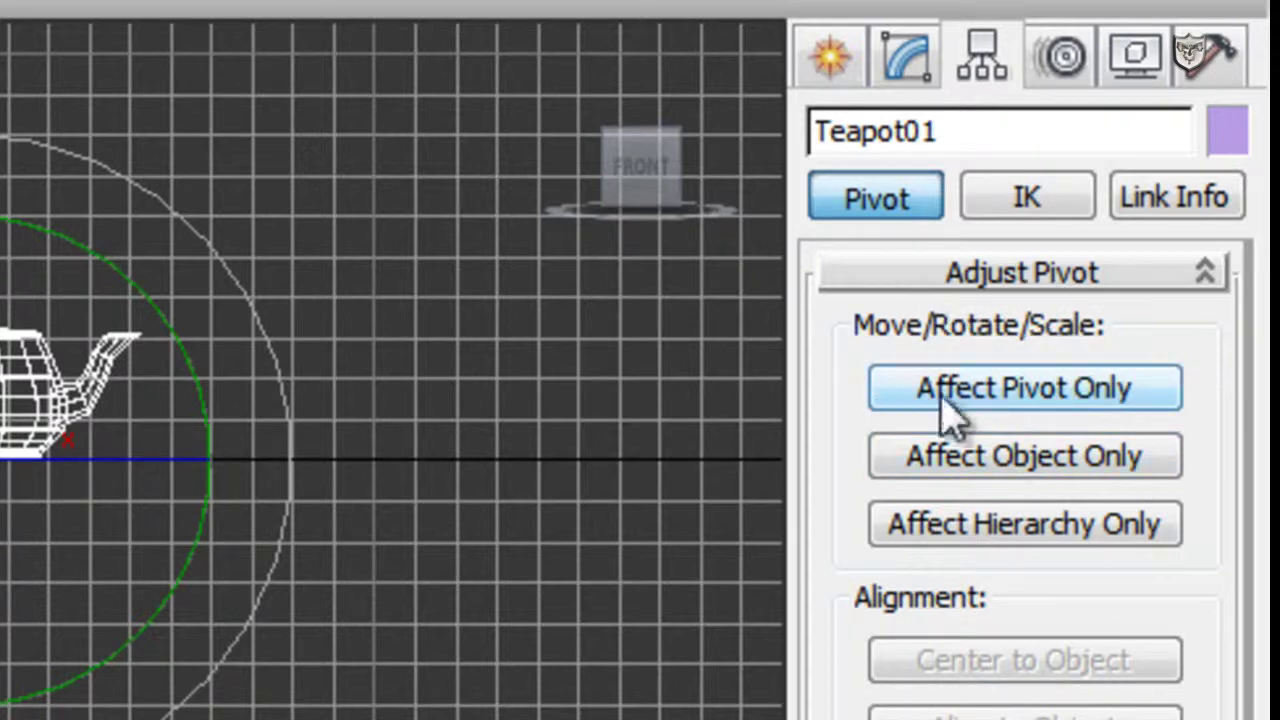
left_click(1033, 400)
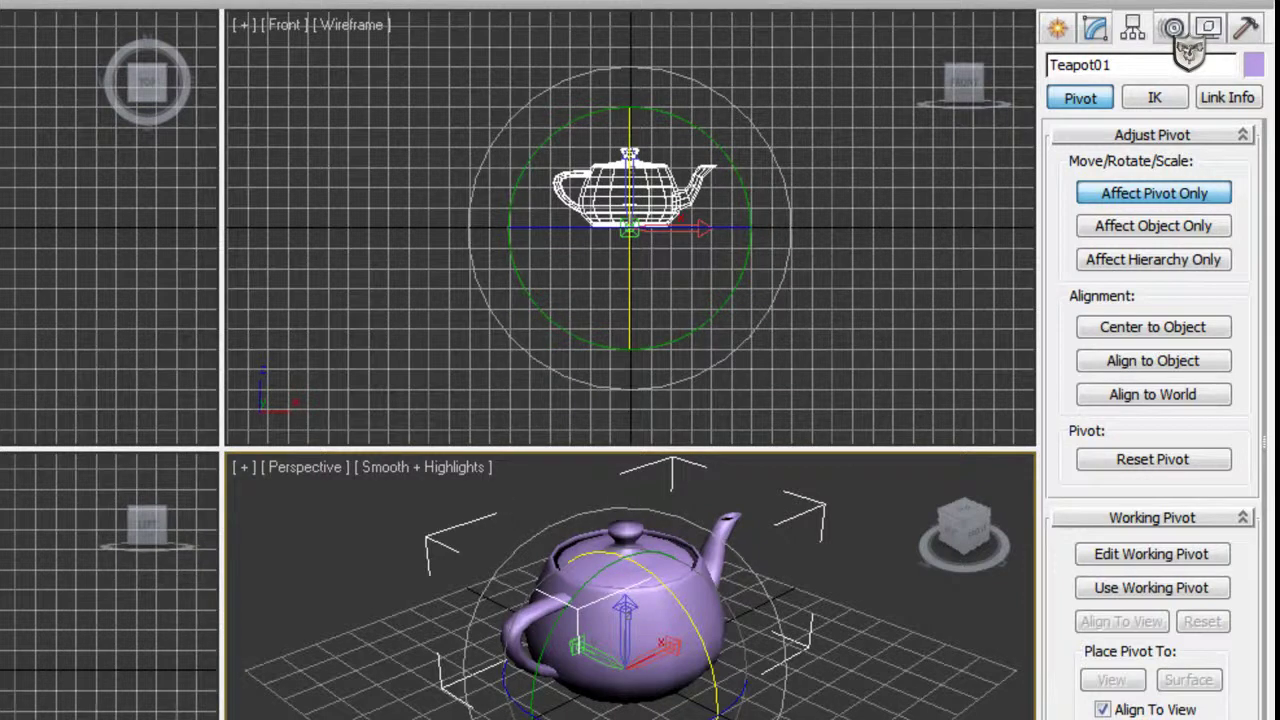
key("w")
left_click_drag(648, 656, 740, 646)
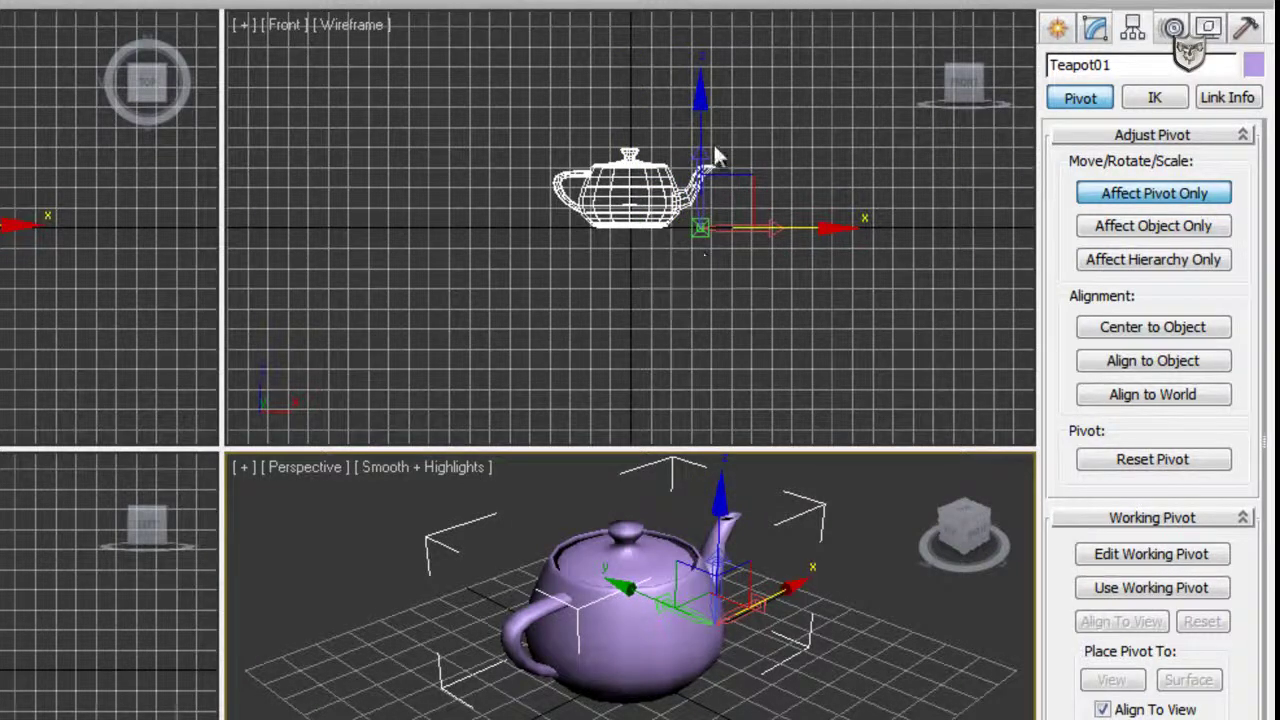
right_click(495, 93)
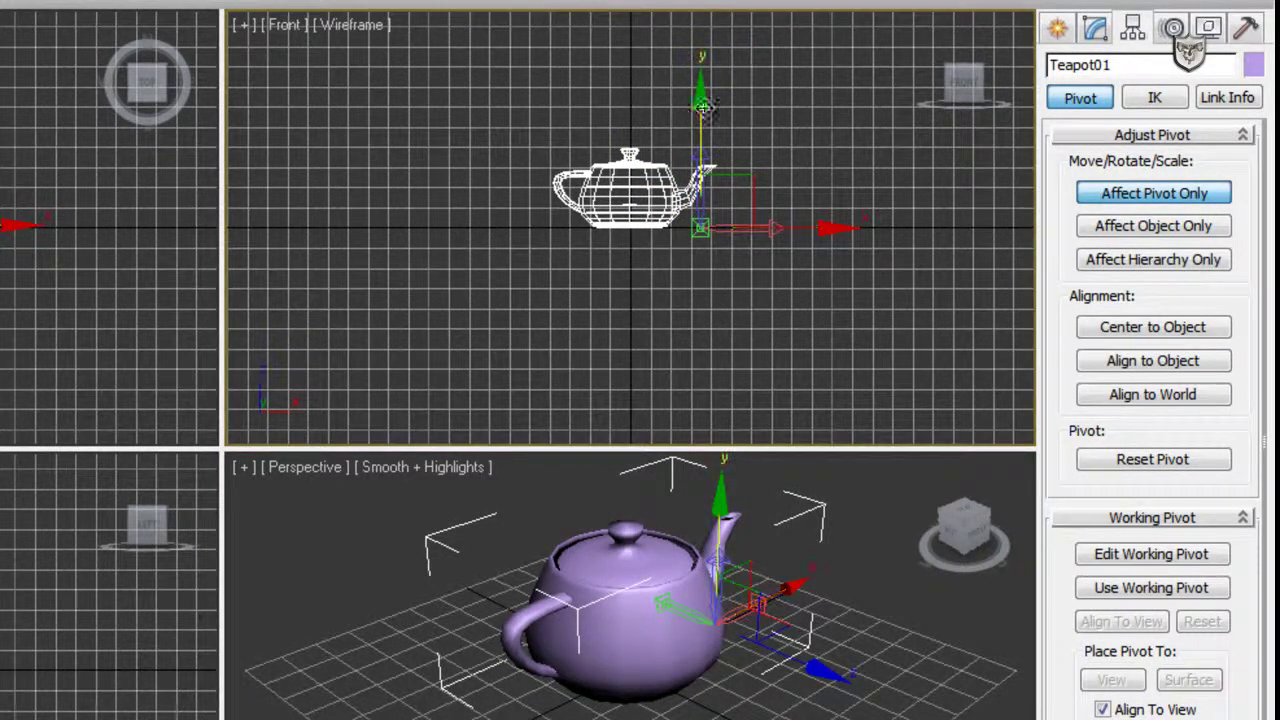
left_click_drag(699, 106, 705, 40)
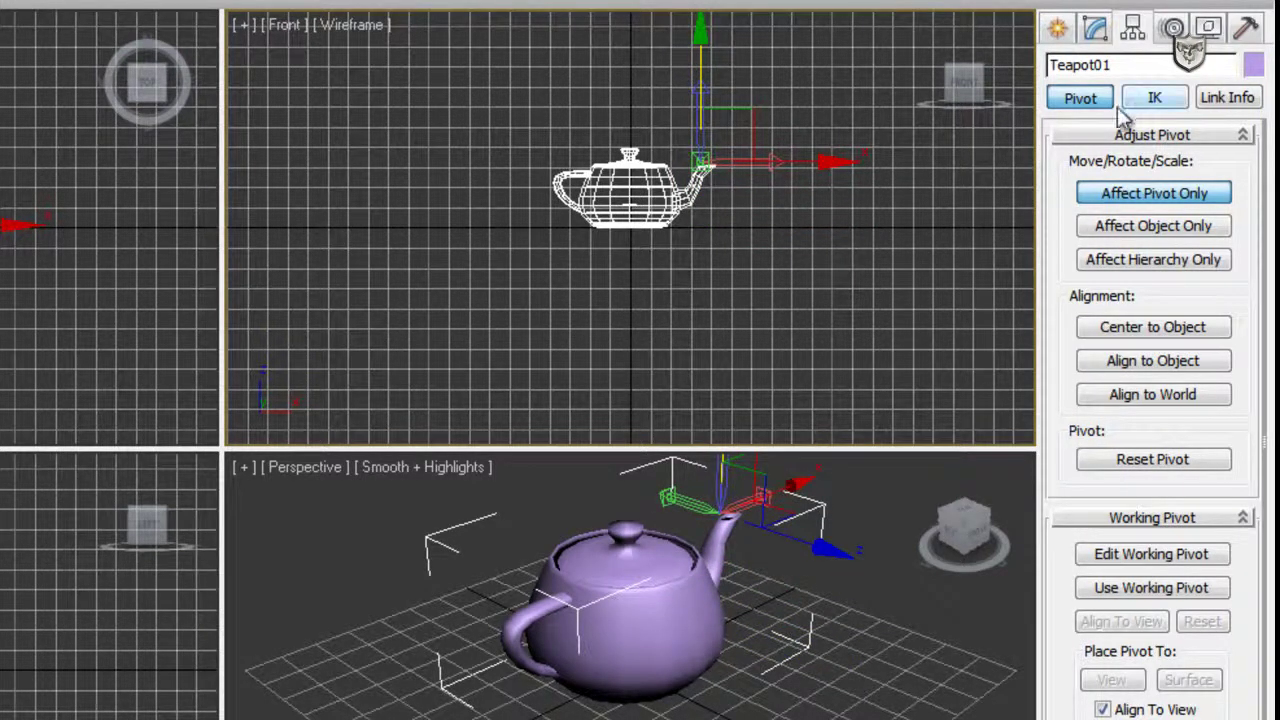
left_click(1165, 196)
left_click(1135, 228)
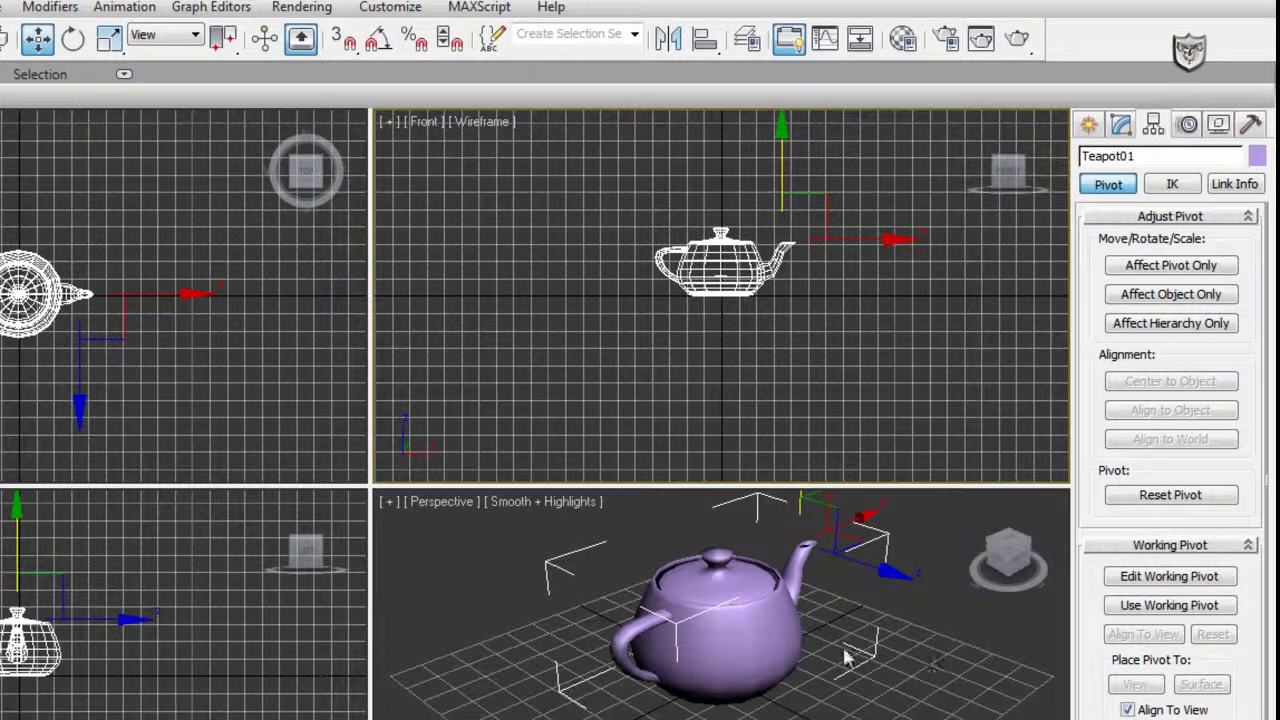
Rotate the teapot about the Z axis around its spout-tip pivot in Perspective
left_click(72, 38)
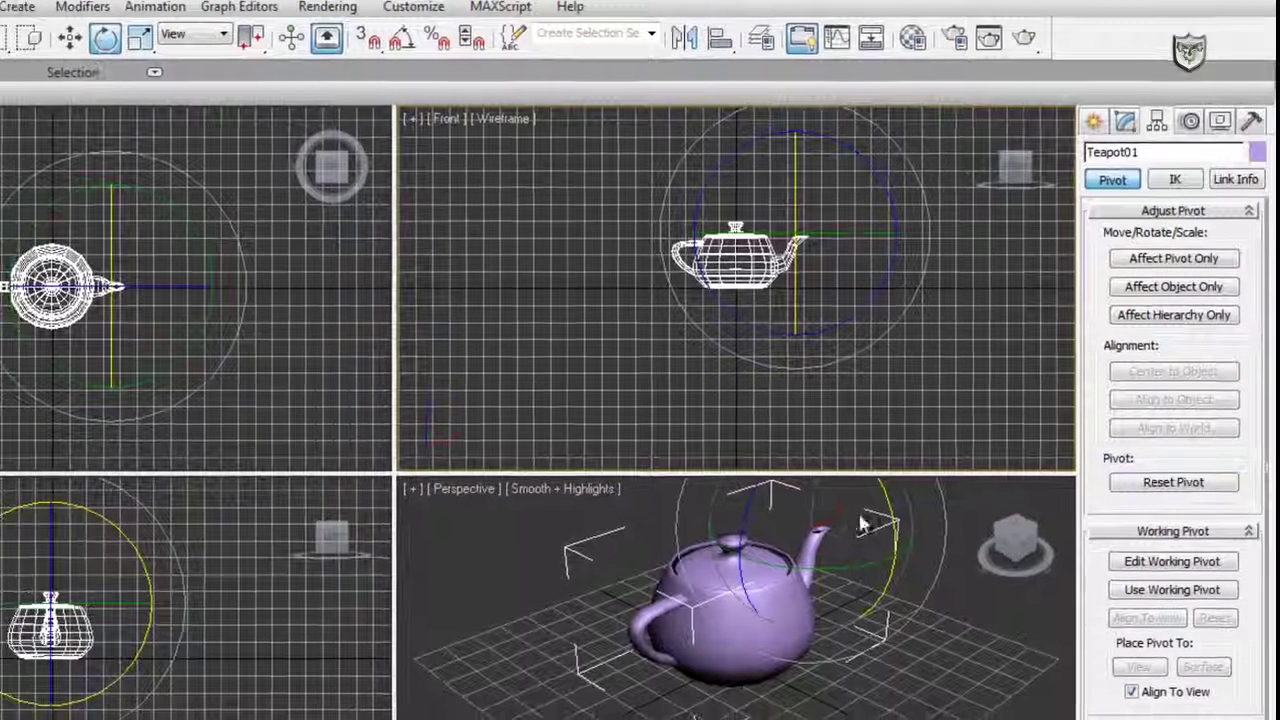
right_click(492, 523)
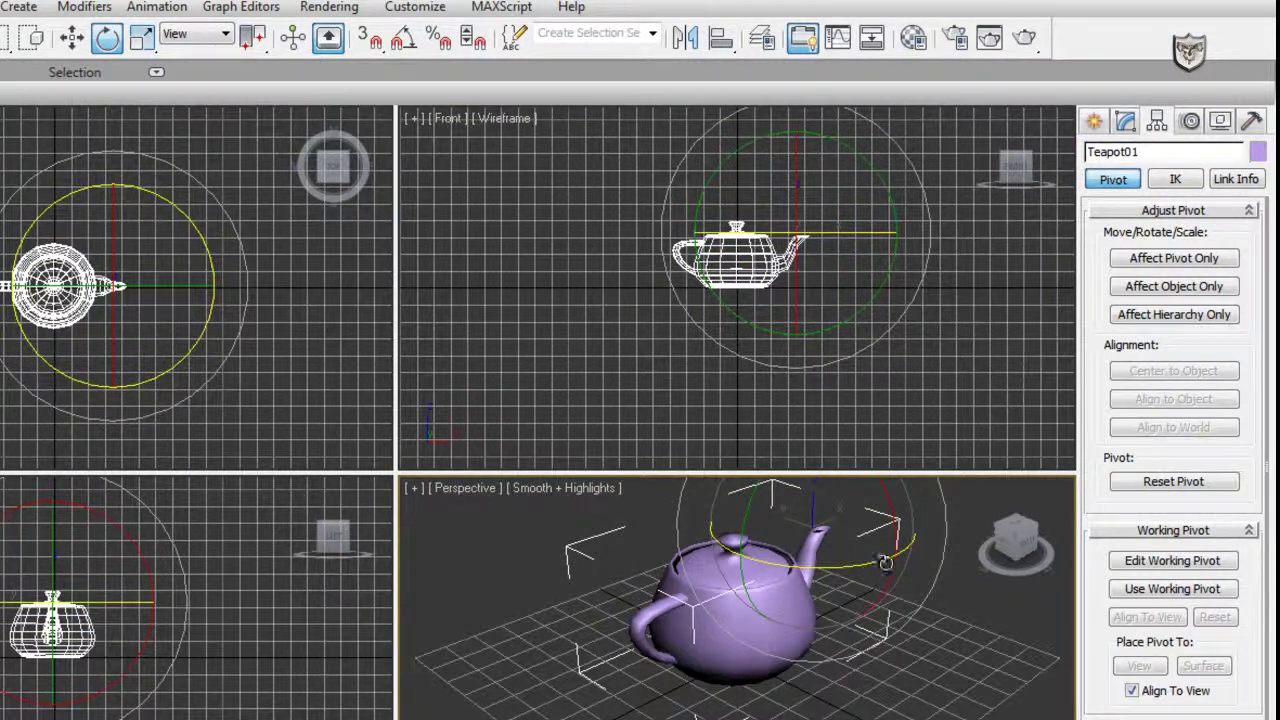
left_click_drag(895, 565, 783, 580)
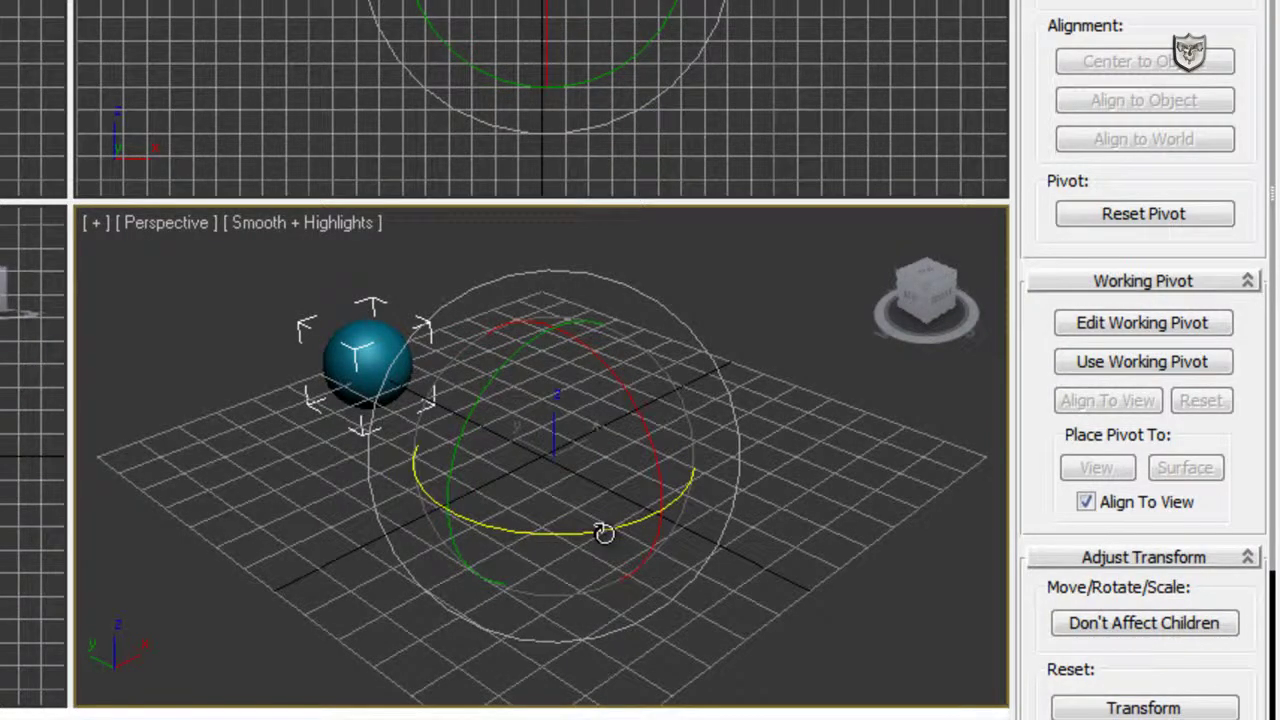
Clone the sphere as 8 copies in a ring by rotating it about -38° around the Z axis at the grid centre
left_click_drag(612, 528, 493, 528, "shift")
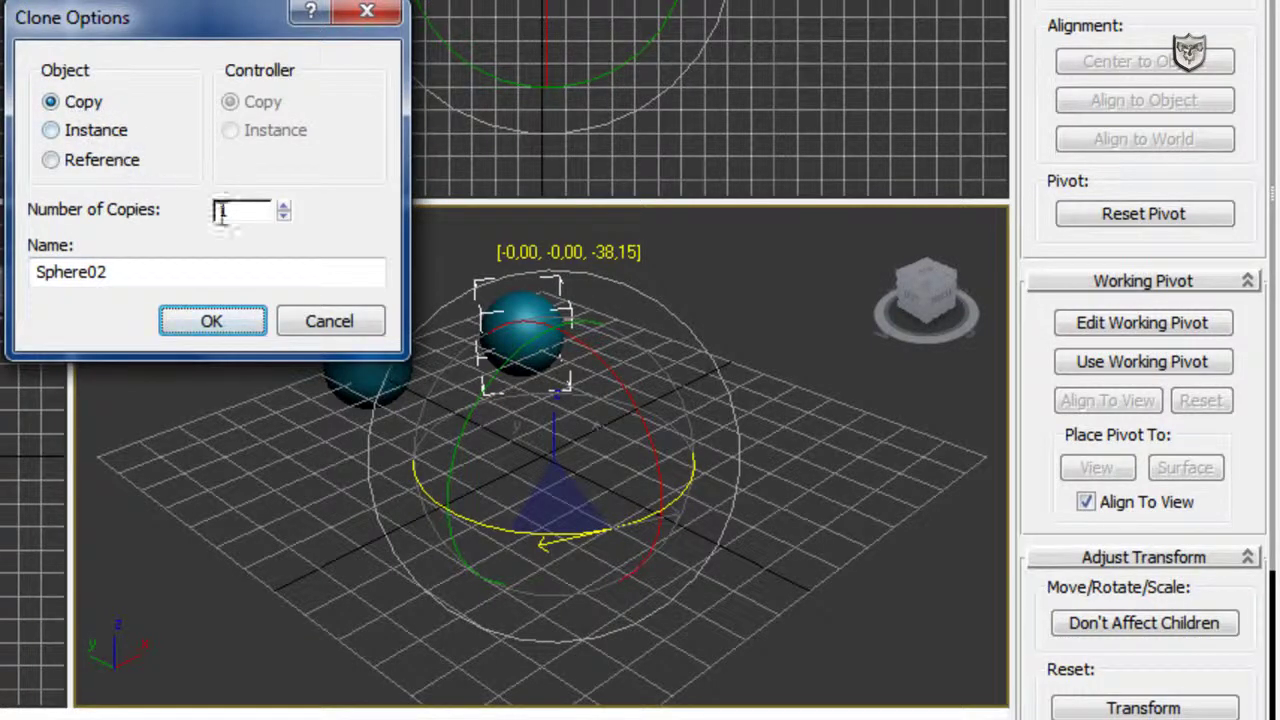
left_click_drag(246, 218, 195, 215)
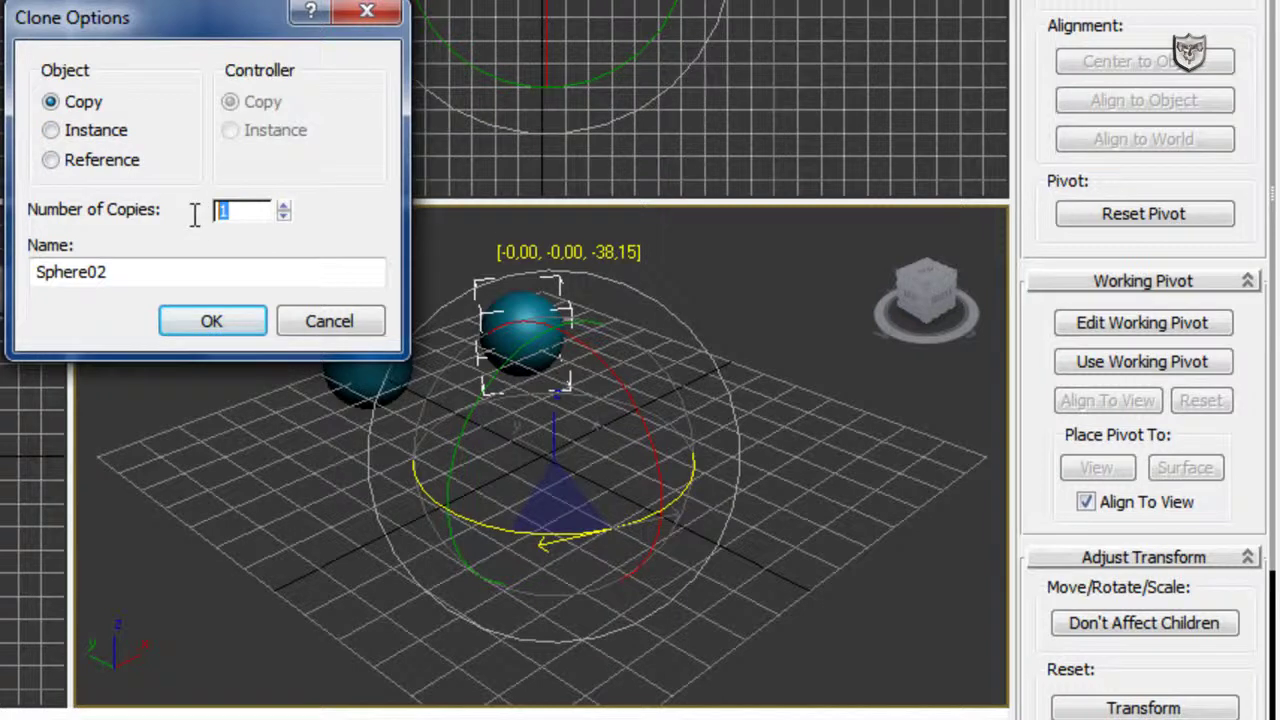
left_click(200, 324)
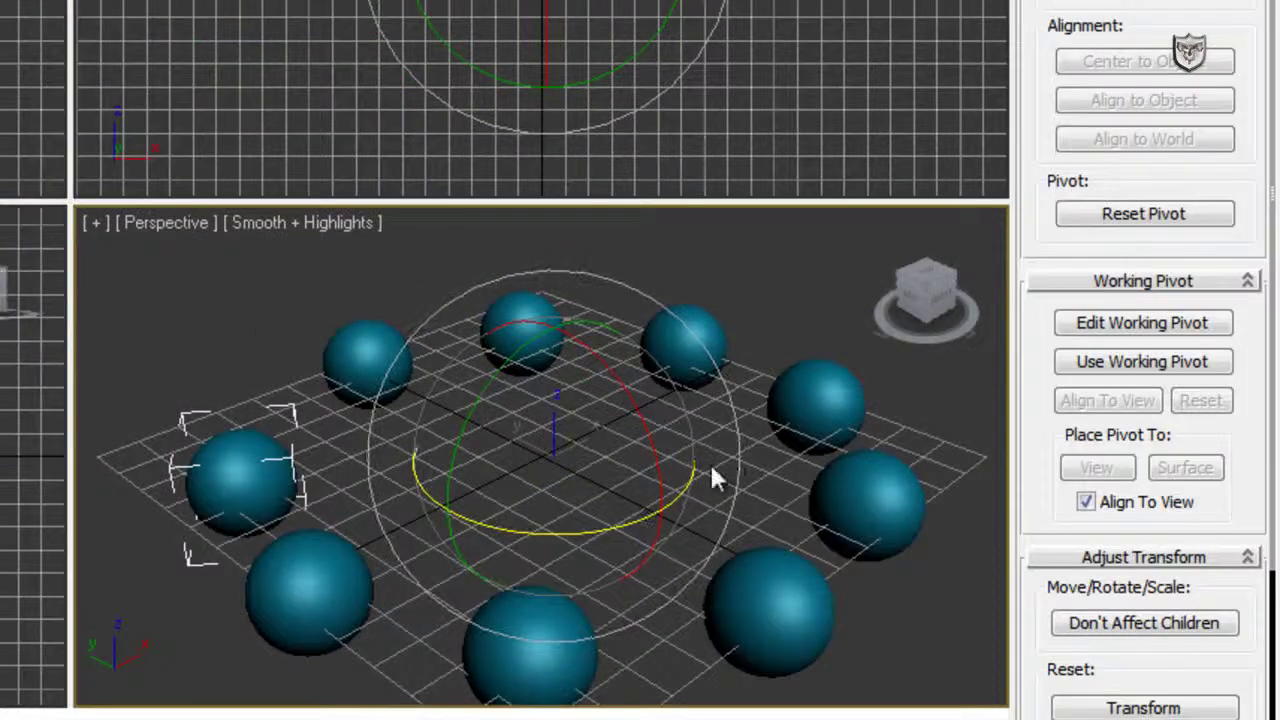